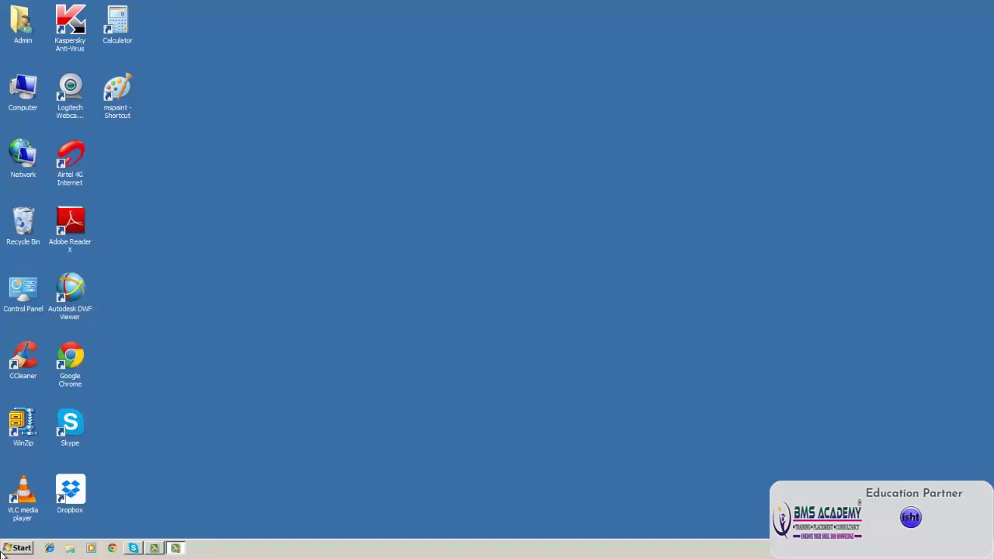
Launch AutoCAD 2013 - English from the Windows Start menu.
{"action": "left_click", "coordinate": [5, 552]}
{"action": "left_click", "coordinate": [418, 297]}
{"action": "left_click", "coordinate": [13, 548]}
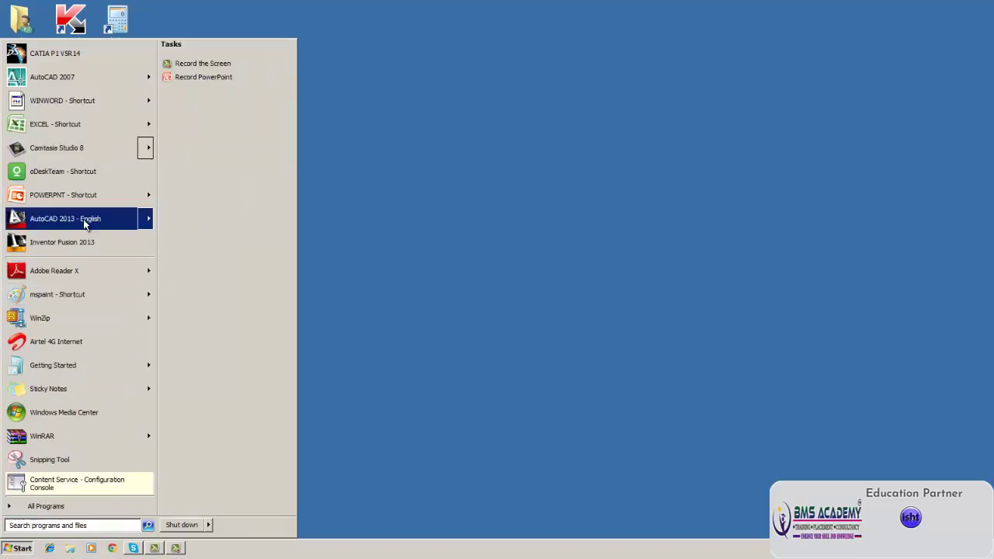
{"action": "mouse_move", "coordinate": [85, 221]}
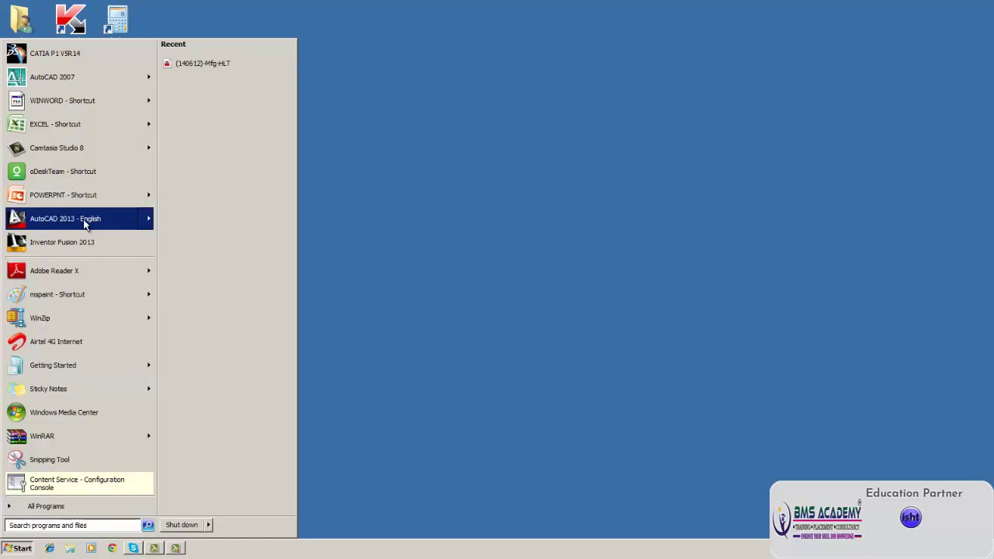
{"action": "left_click", "coordinate": [84, 222]}
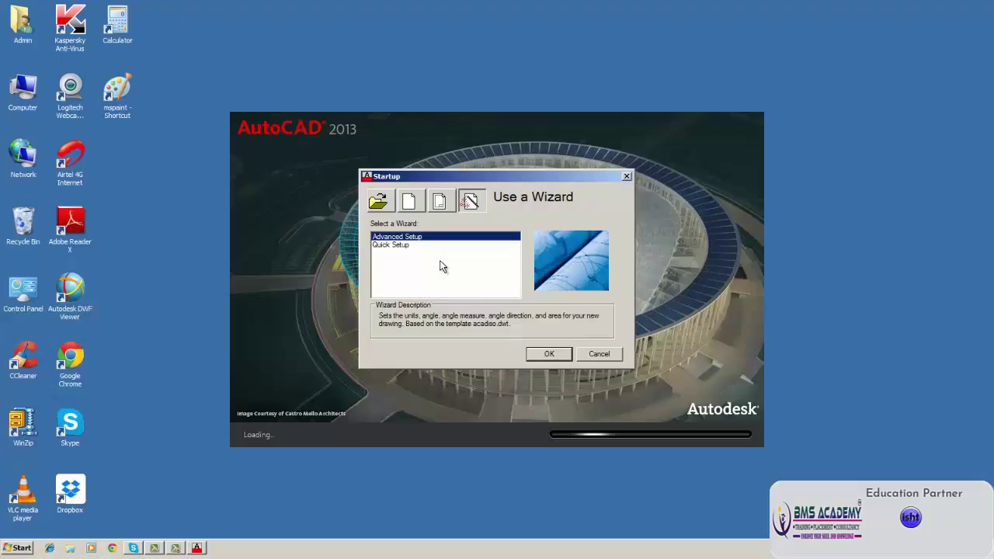
Pick Start from Scratch in the Startup dialog with Metric default settings, after briefly trying Imperial.
{"action": "left_click", "coordinate": [388, 206]}
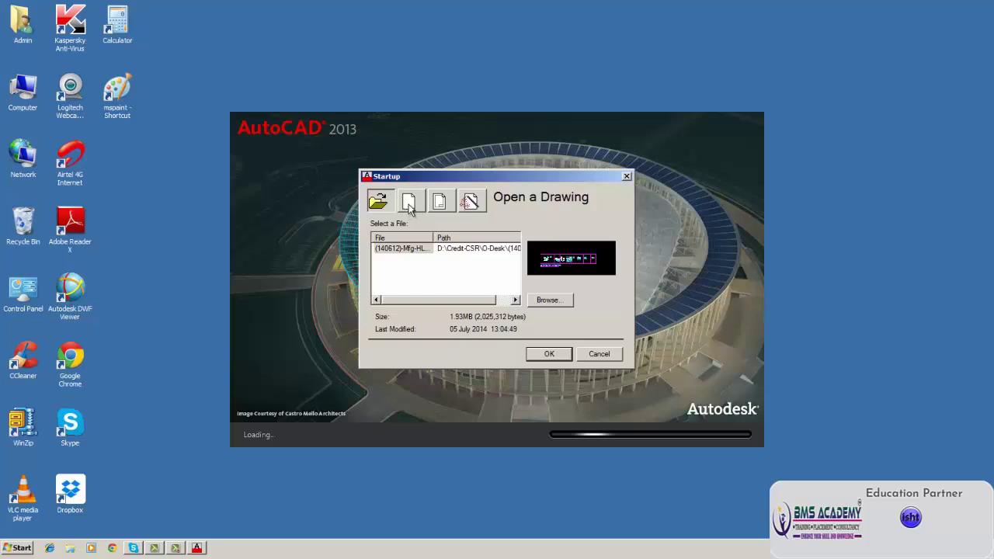
{"action": "left_click", "coordinate": [410, 206]}
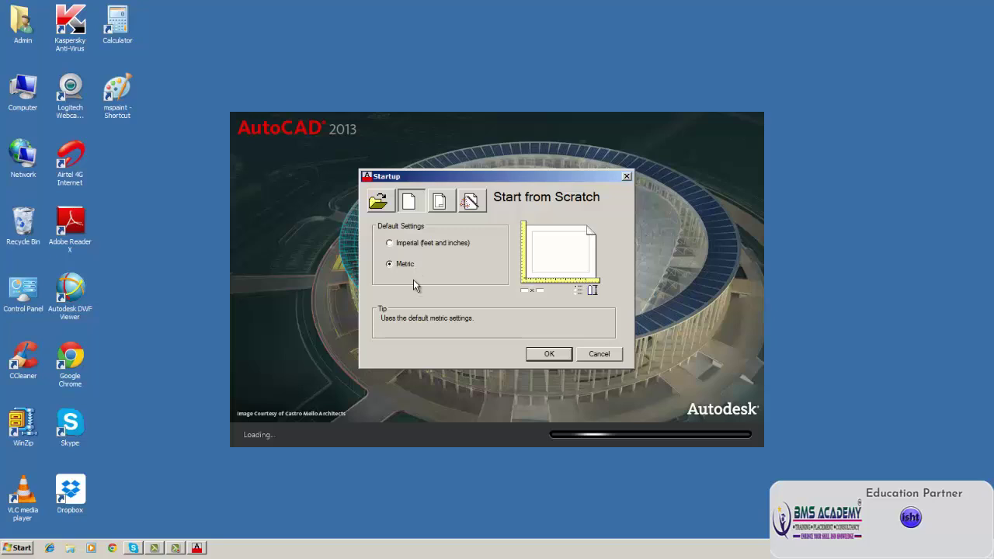
{"action": "left_click", "coordinate": [389, 244]}
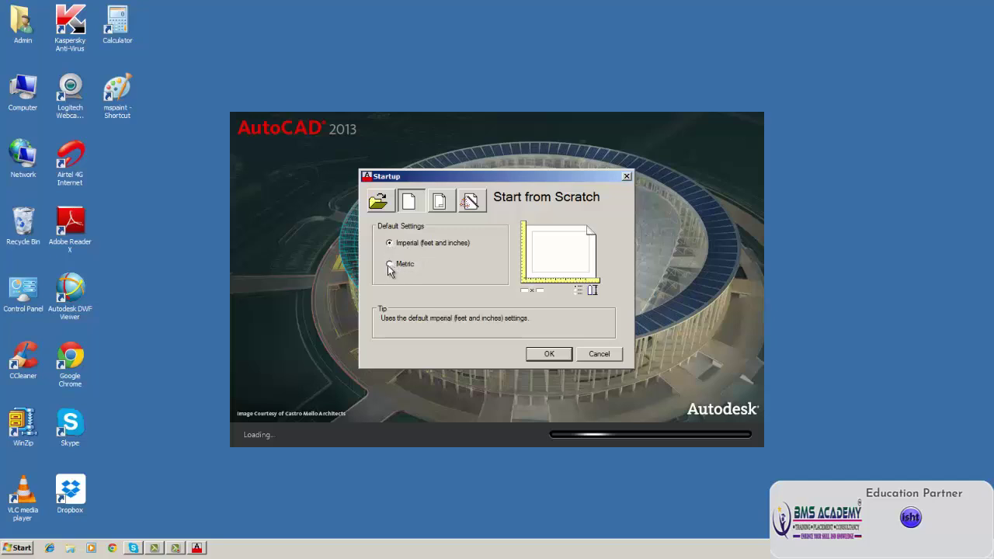
{"action": "left_click", "coordinate": [390, 265]}
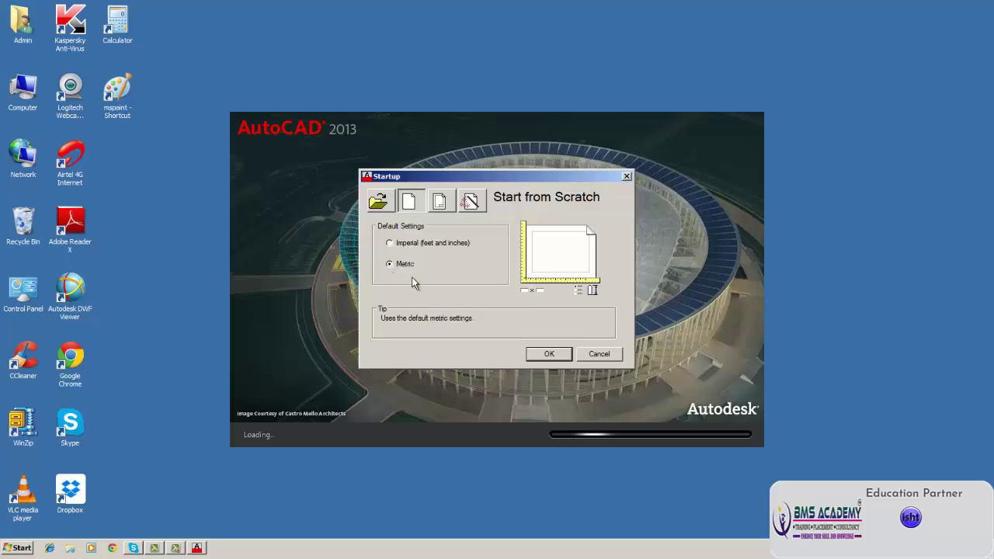
Launch the Advanced Setup wizard from the Use a Wizard page of the Startup dialog.
{"action": "left_click", "coordinate": [438, 203]}
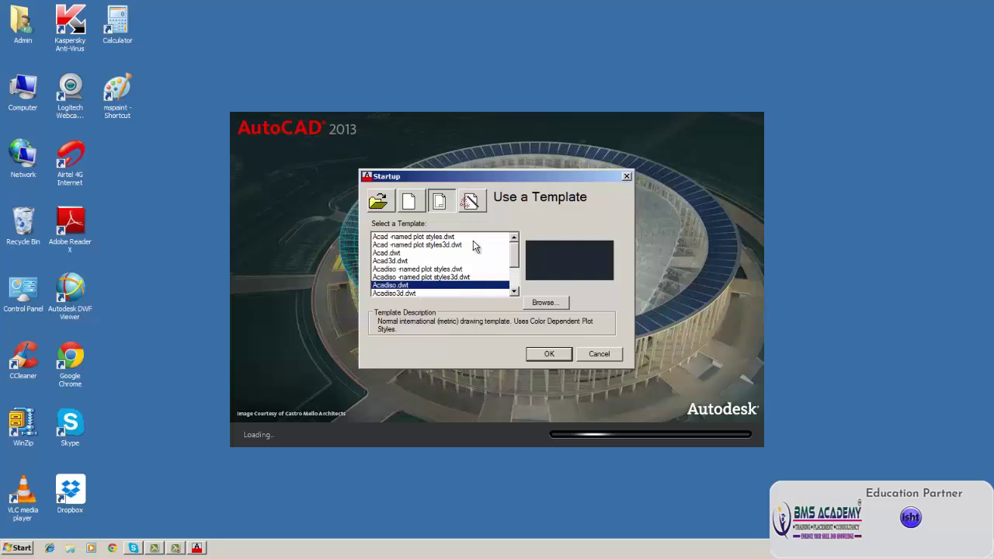
{"action": "left_click", "coordinate": [470, 202]}
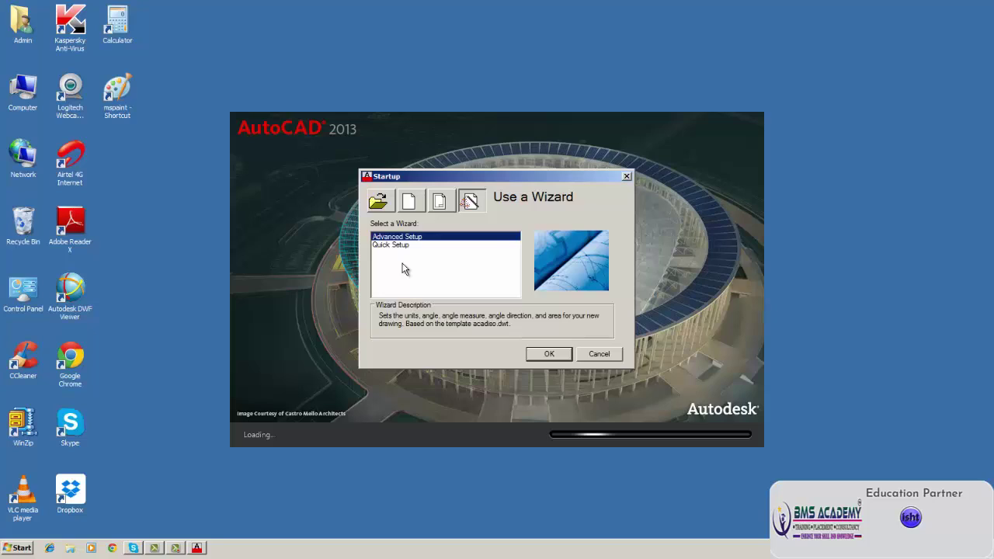
{"action": "left_click", "coordinate": [540, 354]}
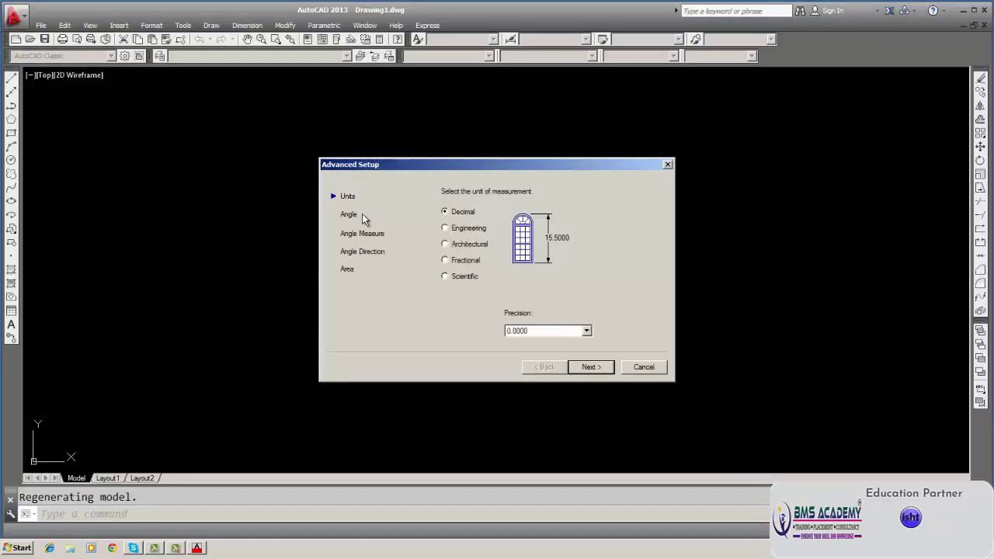
{"action": "left_click", "coordinate": [445, 228]}
{"action": "left_click", "coordinate": [446, 244]}
{"action": "left_click", "coordinate": [445, 259]}
{"action": "left_click", "coordinate": [445, 276]}
{"action": "left_click", "coordinate": [444, 261]}
{"action": "left_click", "coordinate": [445, 243]}
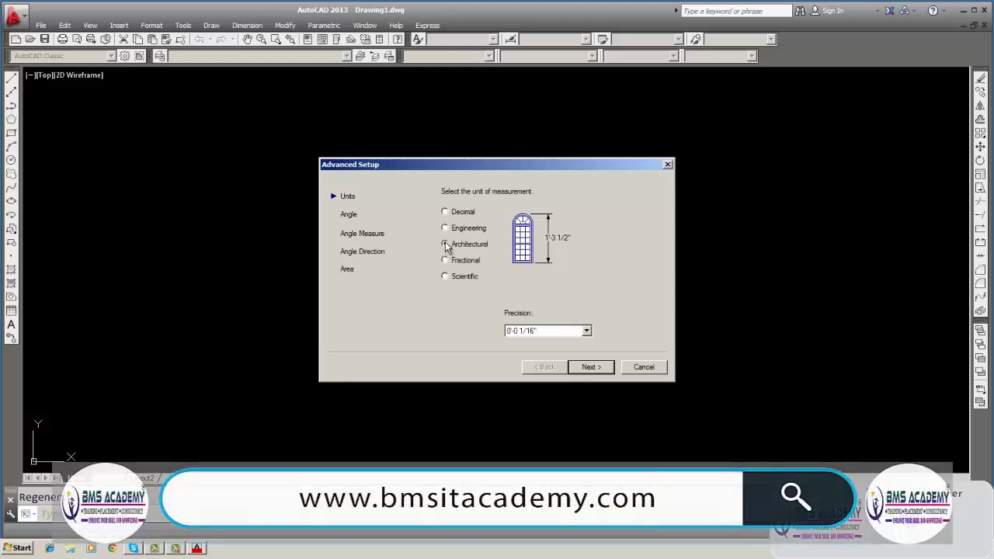
{"action": "left_click", "coordinate": [446, 229]}
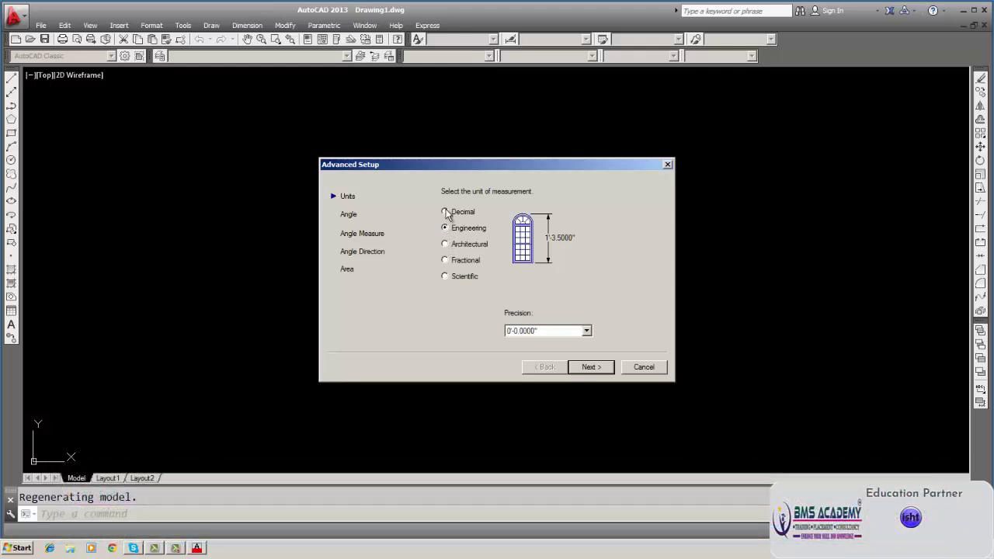
{"action": "left_click", "coordinate": [445, 213]}
Set Decimal unit precision to 0.0 after comparing other precisions, then advance to Angle.
{"action": "left_click", "coordinate": [586, 331]}
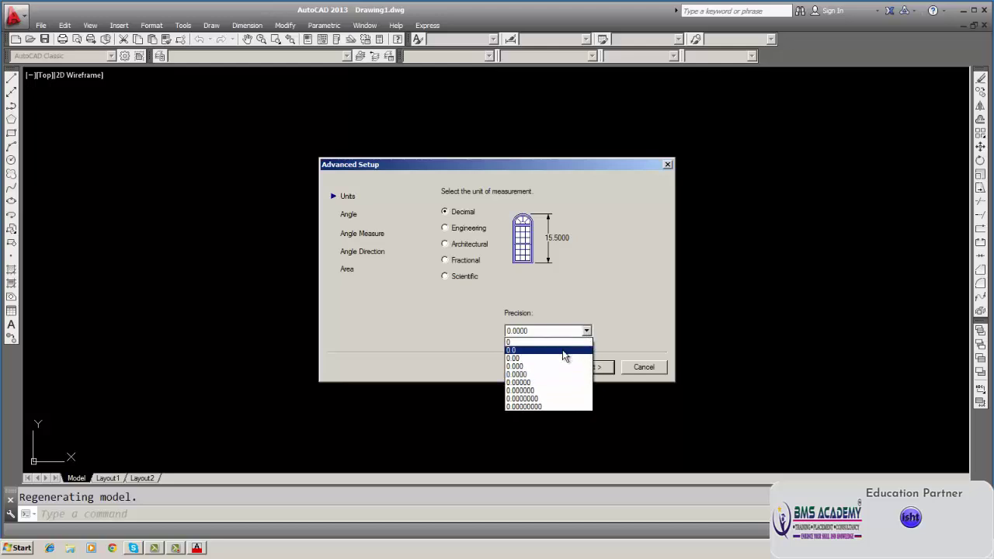
{"action": "left_click", "coordinate": [563, 350]}
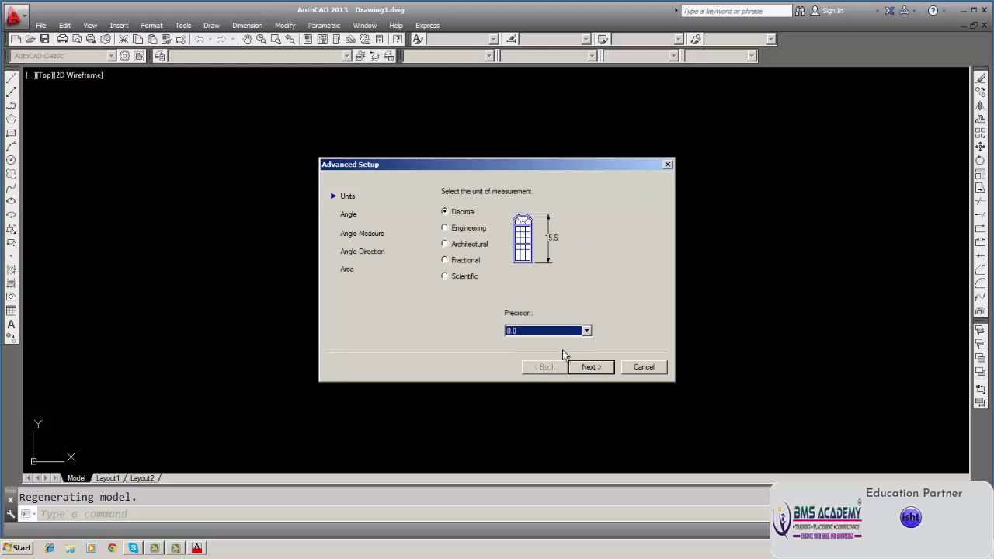
{"action": "left_click", "coordinate": [586, 332]}
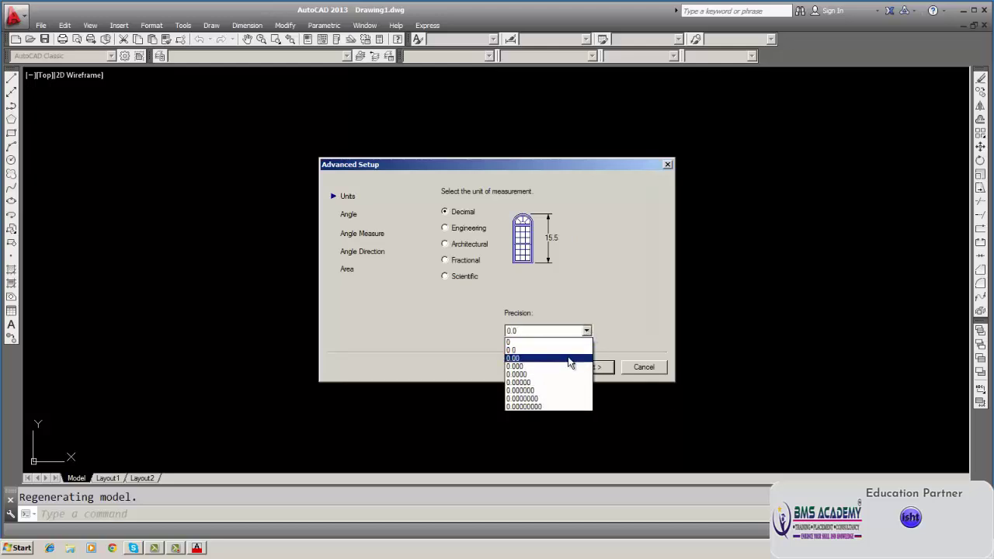
{"action": "left_click", "coordinate": [569, 347]}
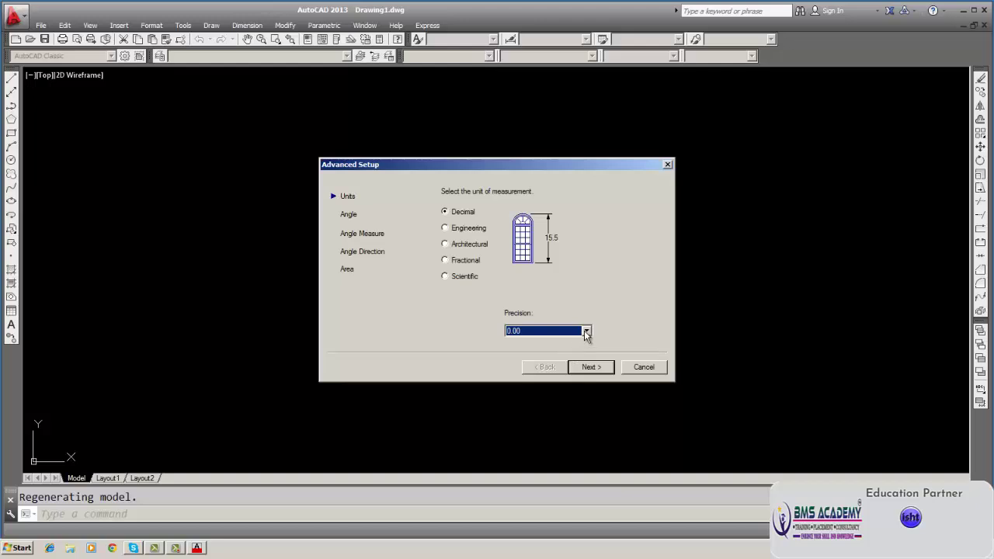
{"action": "left_click", "coordinate": [587, 332]}
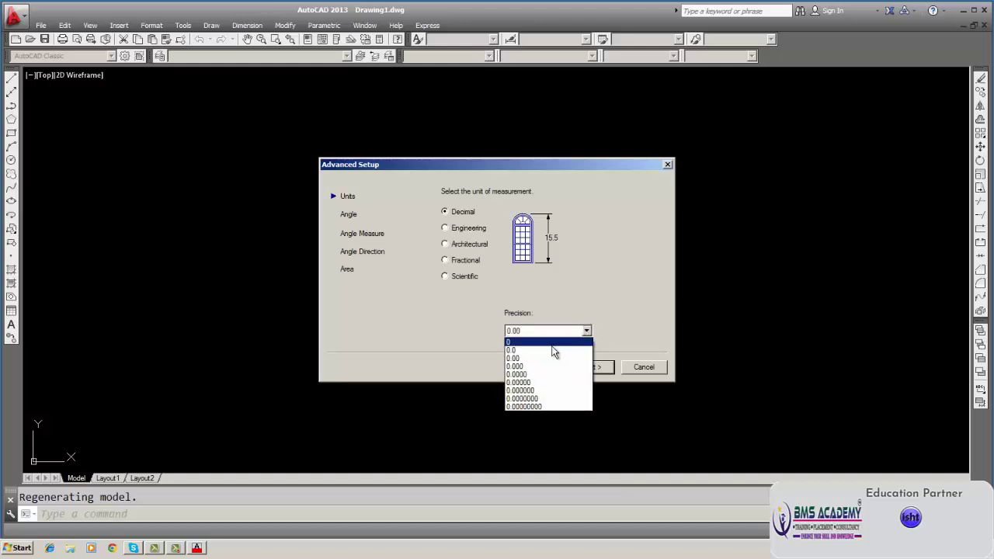
{"action": "left_click", "coordinate": [546, 349]}
{"action": "left_click", "coordinate": [587, 331]}
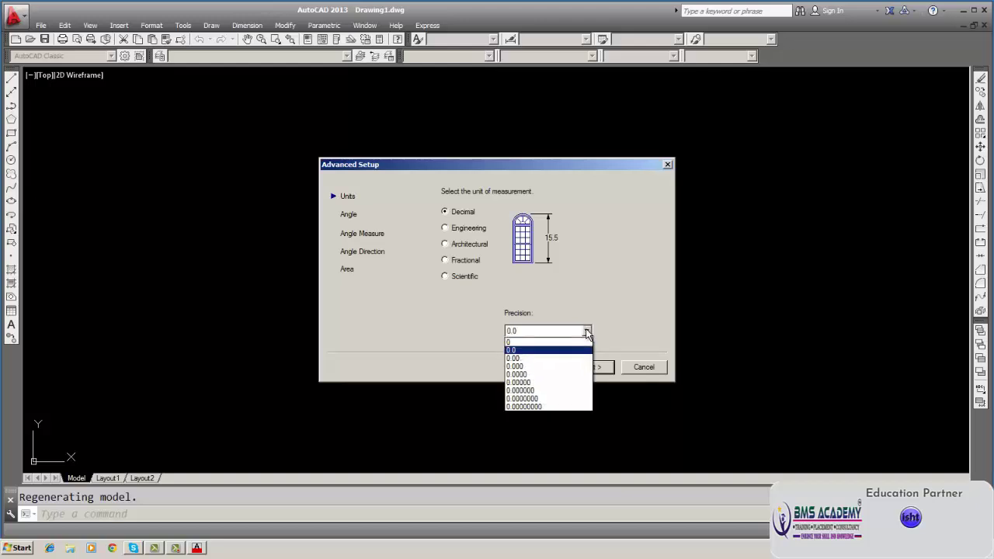
{"action": "left_click", "coordinate": [552, 365]}
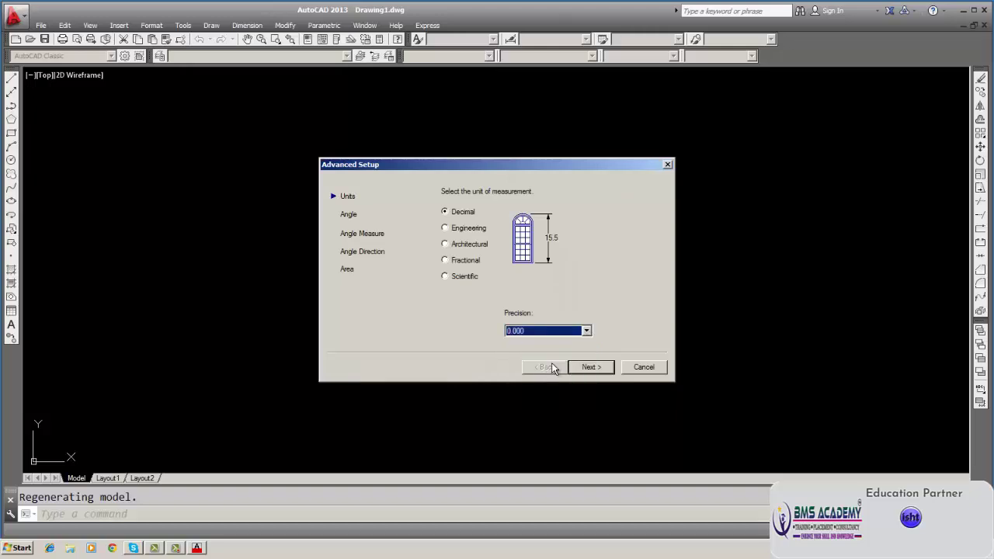
{"action": "left_click", "coordinate": [587, 333]}
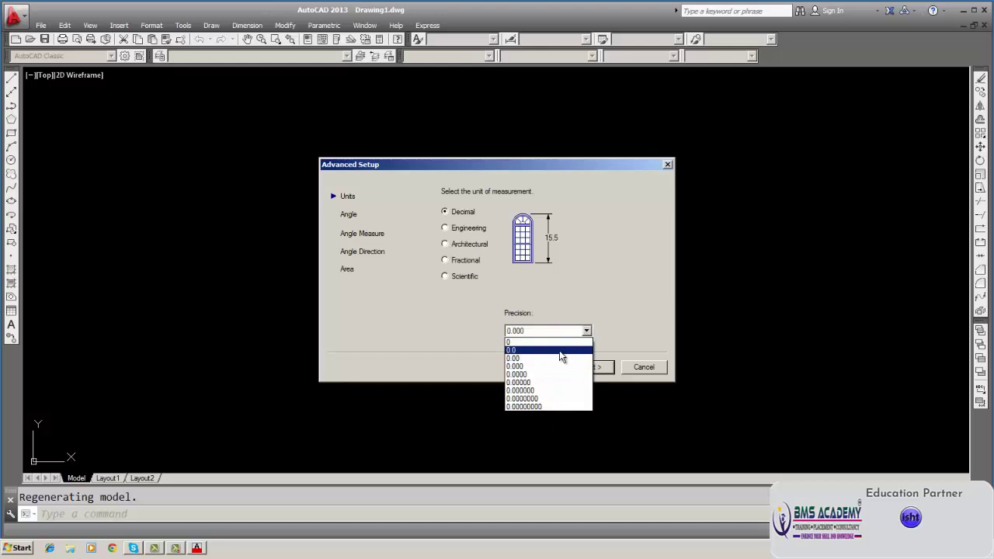
{"action": "left_click", "coordinate": [562, 351]}
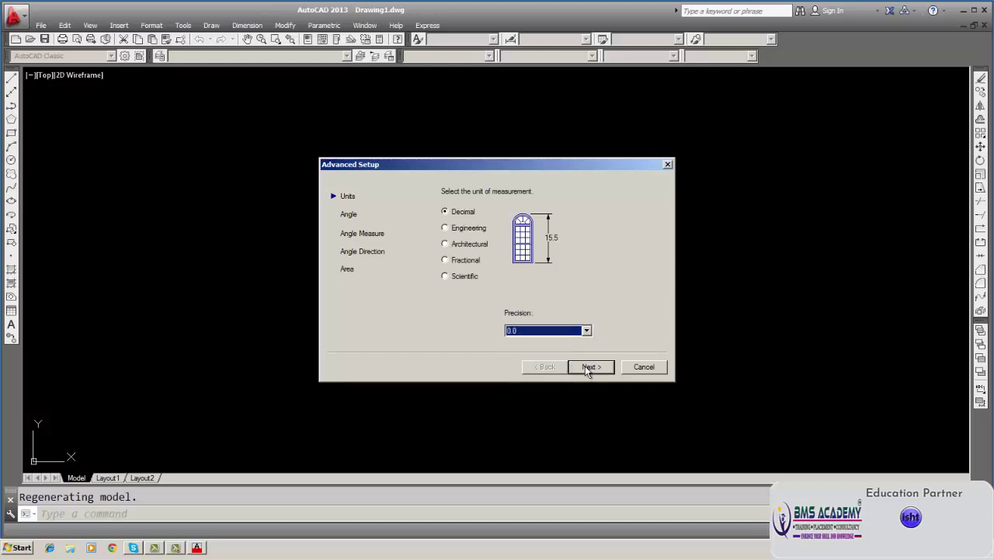
{"action": "left_click", "coordinate": [586, 366]}
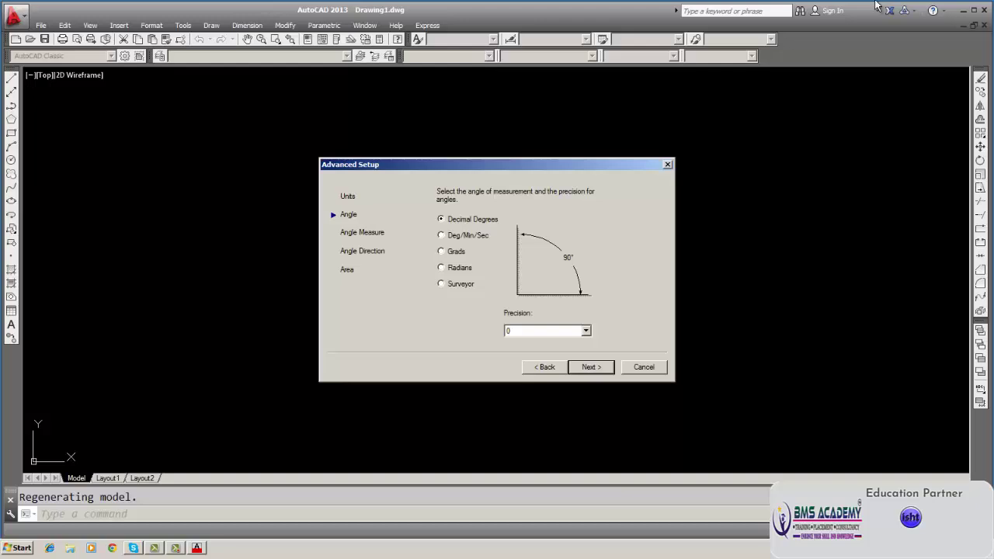
Try decimal-degree angle precisions 0.0 and 0.00, settling on whole degrees.
{"action": "left_click", "coordinate": [588, 332]}
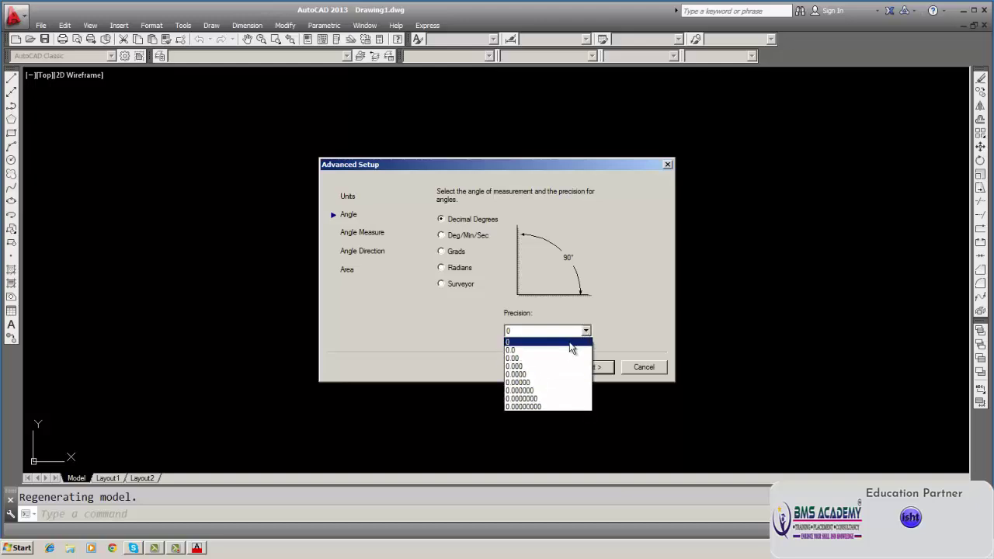
{"action": "left_click", "coordinate": [565, 349]}
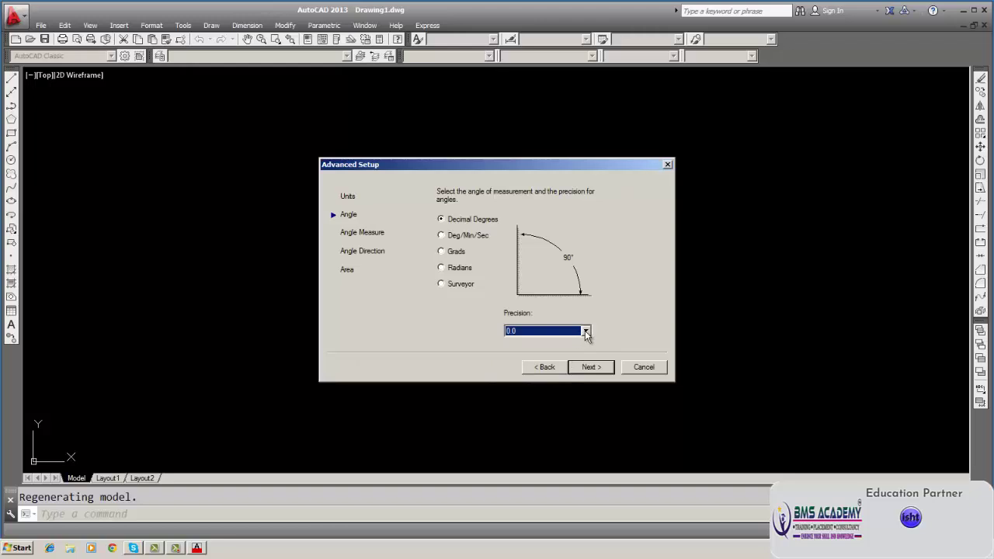
{"action": "left_click", "coordinate": [586, 332]}
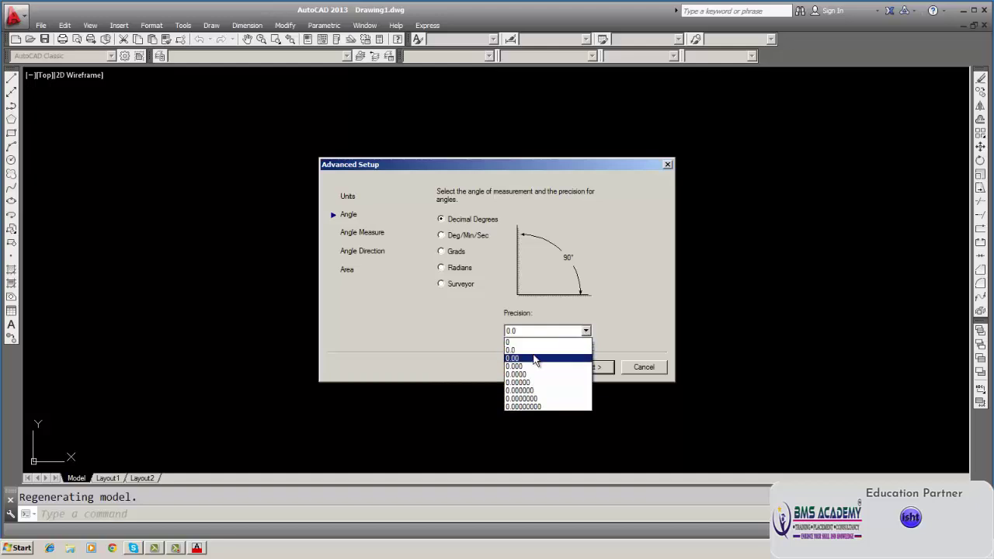
{"action": "left_click", "coordinate": [534, 359]}
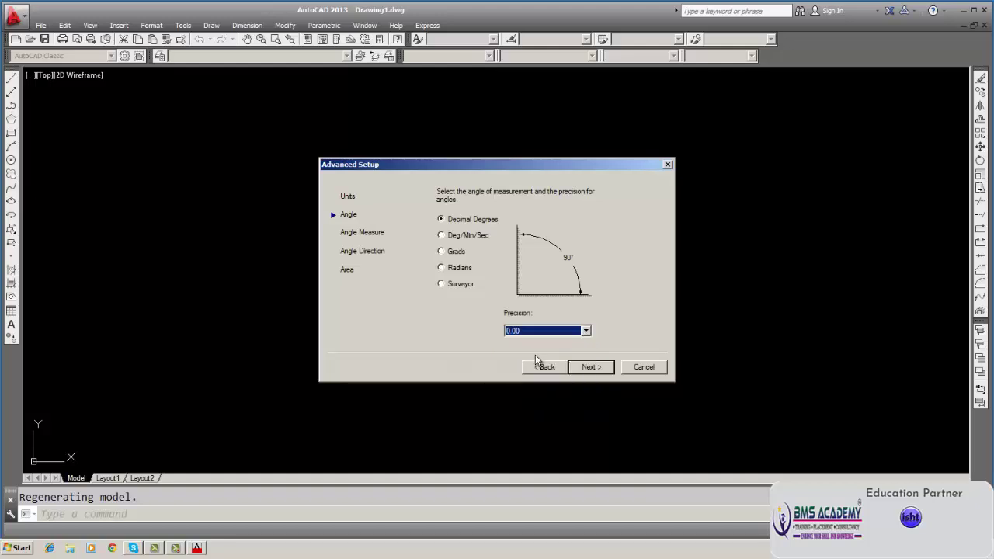
{"action": "left_click", "coordinate": [586, 331]}
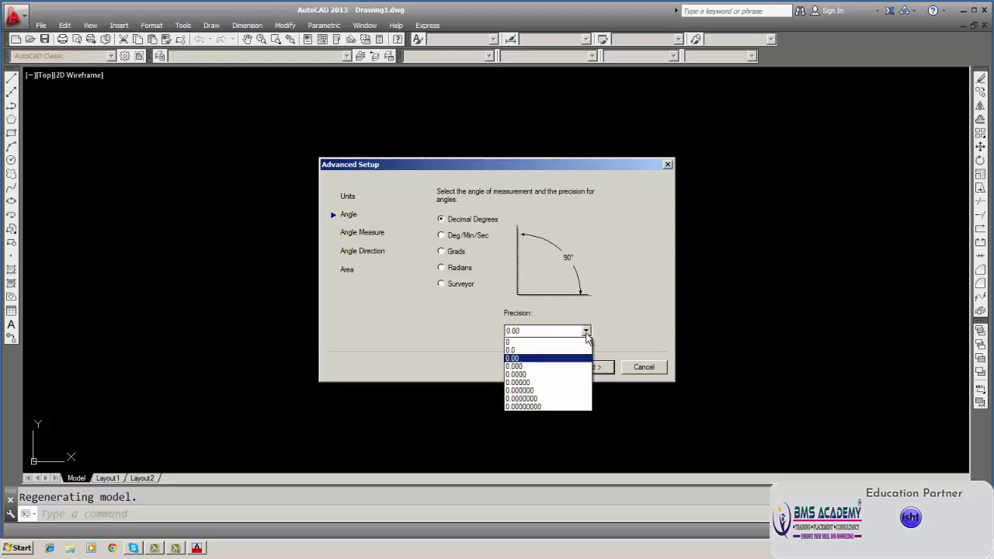
{"action": "left_click", "coordinate": [544, 344]}
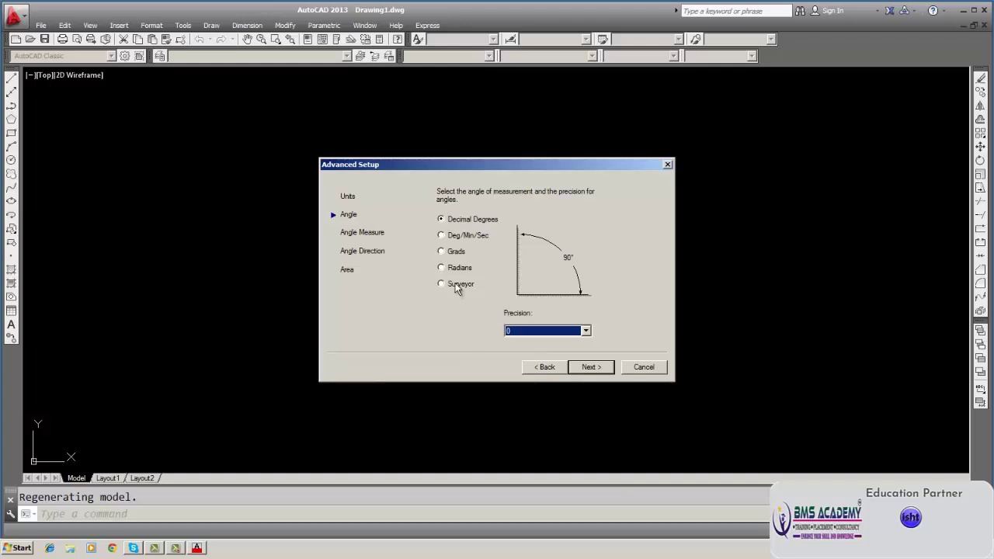
Switch angle units to Deg/Min/Sec with 0d precision, after previewing minute and second precision.
{"action": "left_click", "coordinate": [441, 236]}
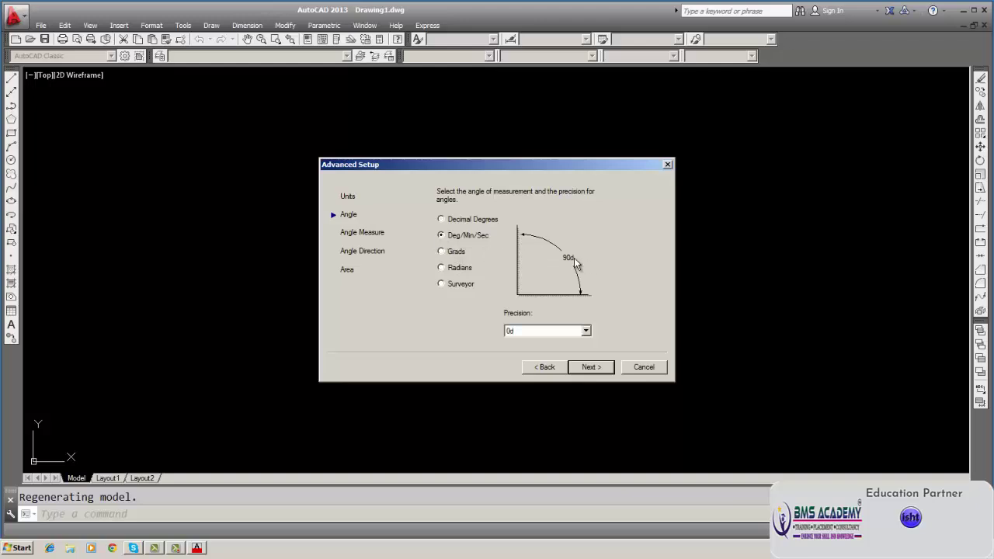
{"action": "left_click", "coordinate": [586, 331]}
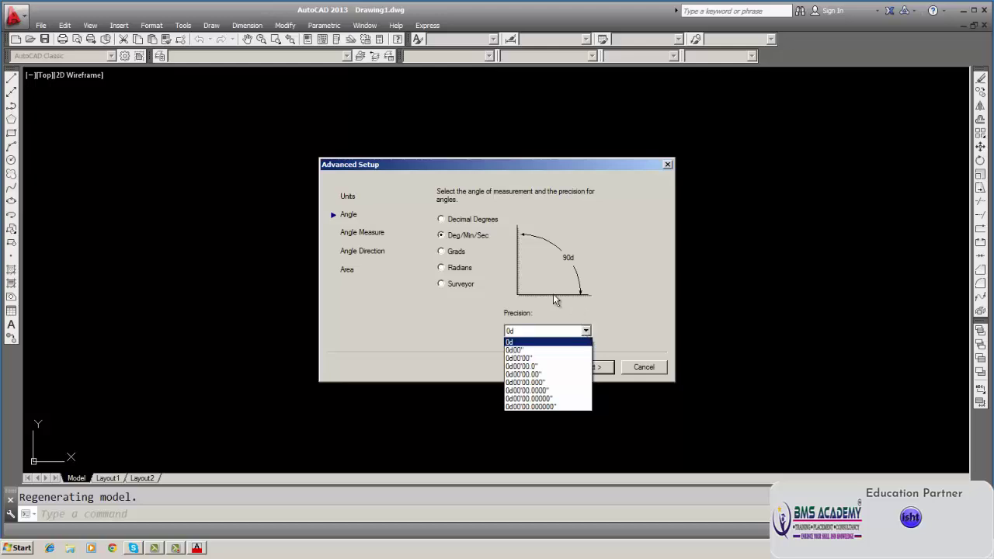
{"action": "left_click", "coordinate": [515, 350]}
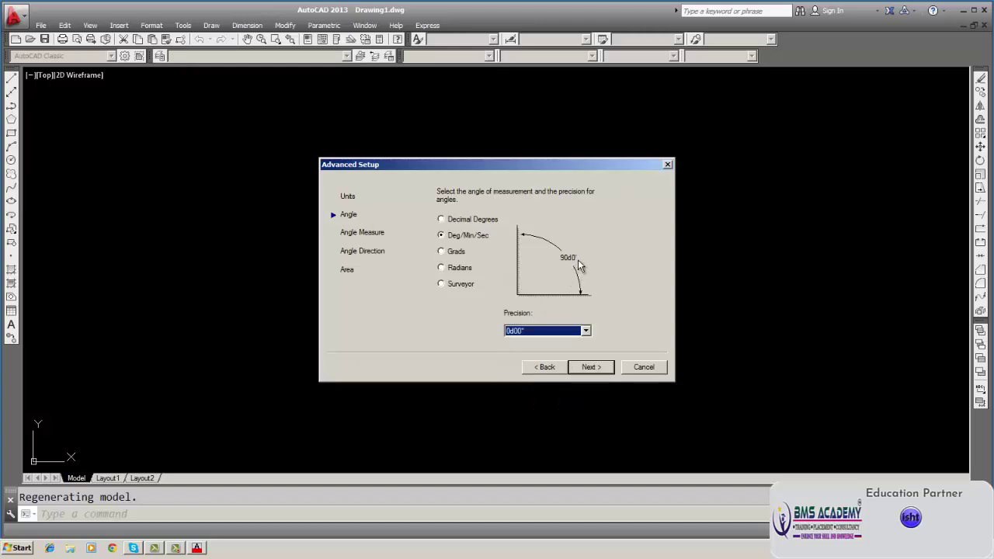
{"action": "left_click", "coordinate": [585, 332]}
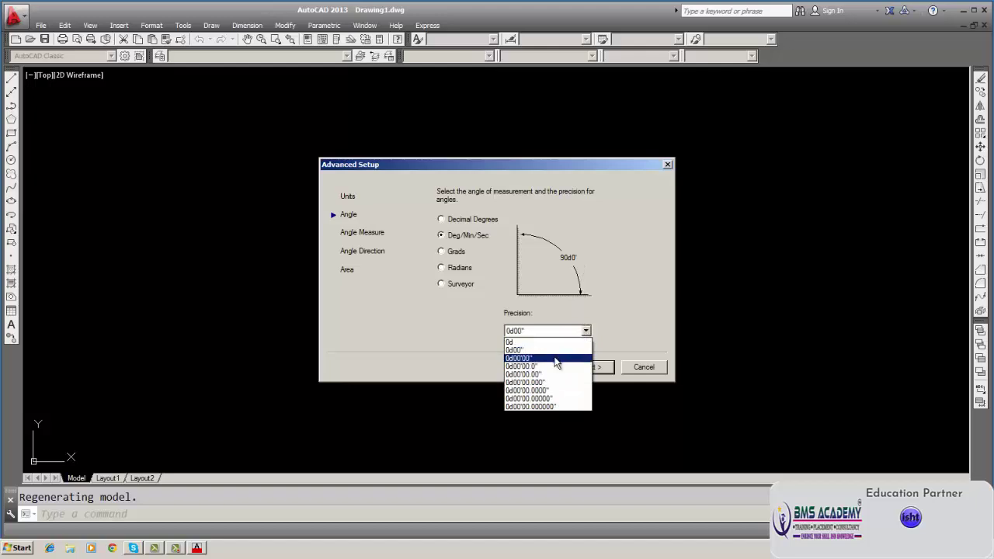
{"action": "left_click", "coordinate": [556, 359]}
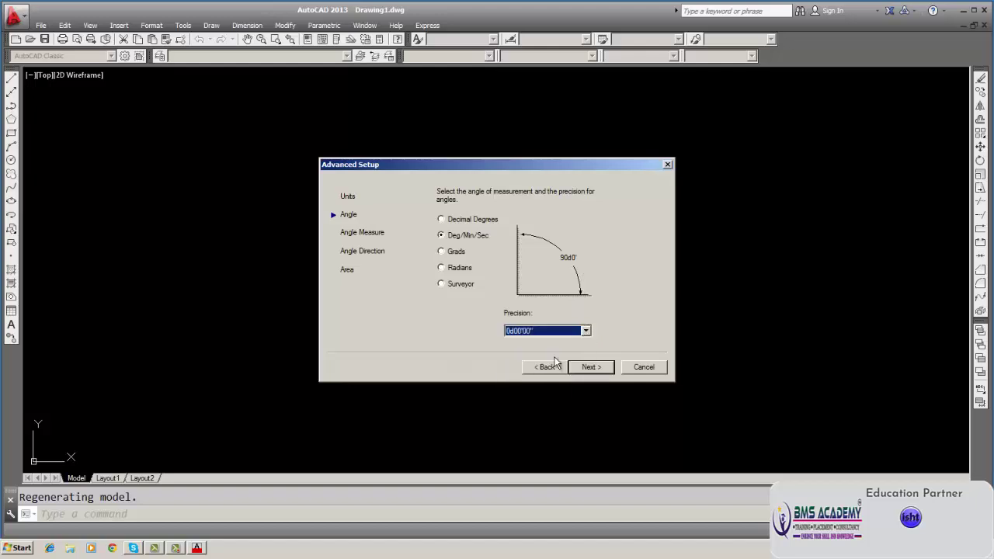
{"action": "left_click", "coordinate": [586, 332]}
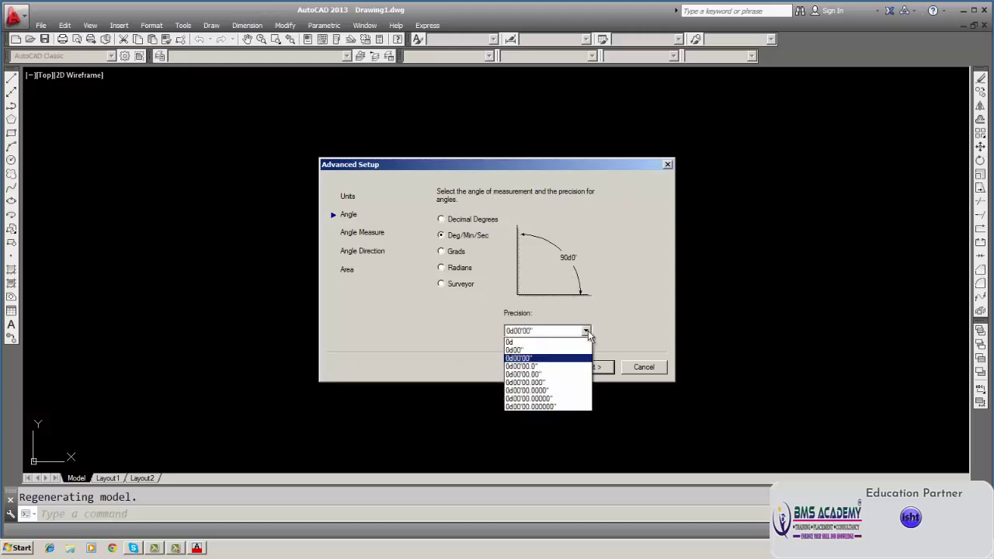
{"action": "left_click", "coordinate": [547, 343]}
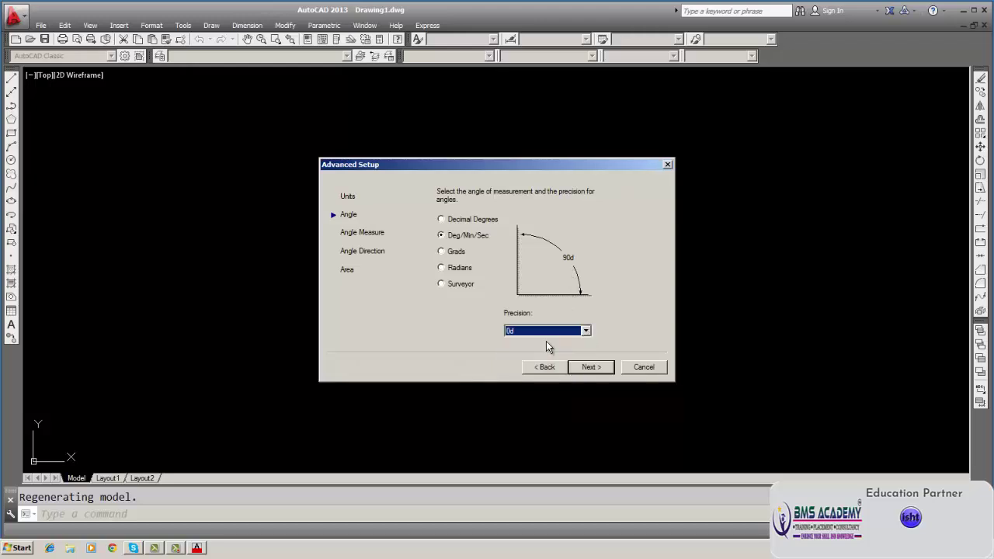
Preview Grads, Radians and Surveyor angle units, then revert to Decimal Degrees.
{"action": "left_click", "coordinate": [441, 252]}
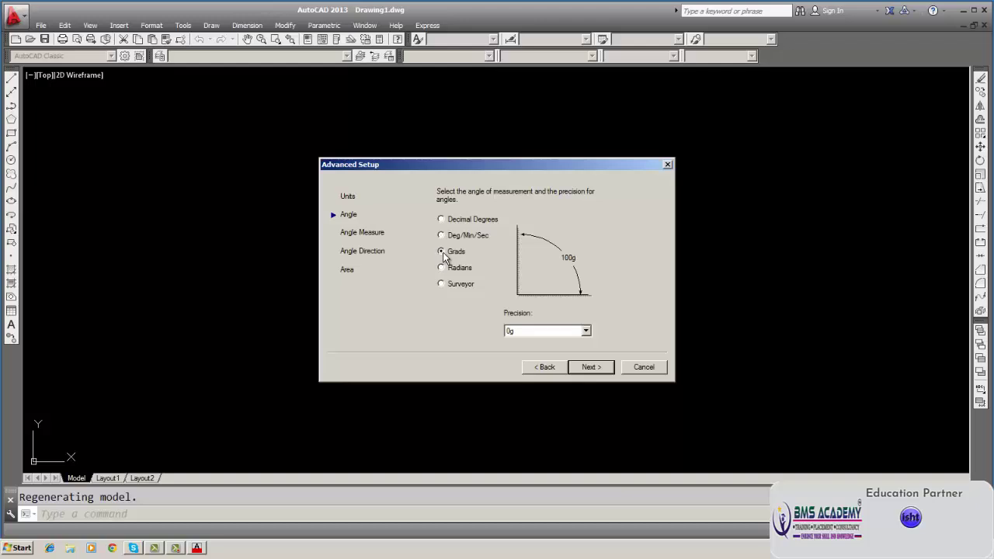
{"action": "left_click", "coordinate": [441, 267]}
{"action": "left_click", "coordinate": [441, 284]}
{"action": "left_click", "coordinate": [441, 221]}
Keep East as the zero-angle direction after trying North, West, South and a custom 270.
{"action": "left_click", "coordinate": [590, 368]}
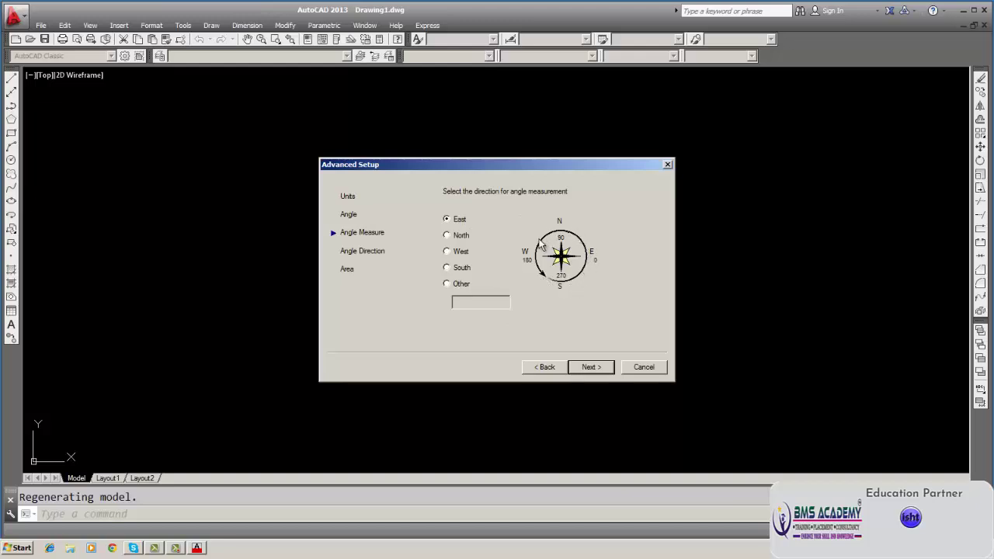
{"action": "left_click", "coordinate": [447, 236]}
{"action": "left_click", "coordinate": [446, 219]}
{"action": "left_click", "coordinate": [455, 242]}
{"action": "left_click", "coordinate": [449, 252]}
{"action": "left_click", "coordinate": [457, 267]}
{"action": "left_click", "coordinate": [446, 281]}
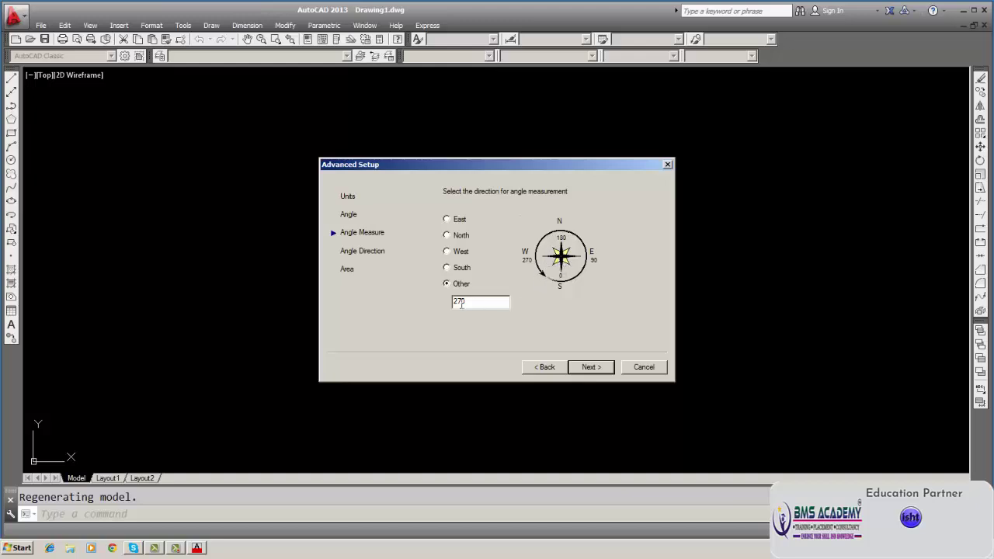
{"action": "left_click", "coordinate": [447, 220]}
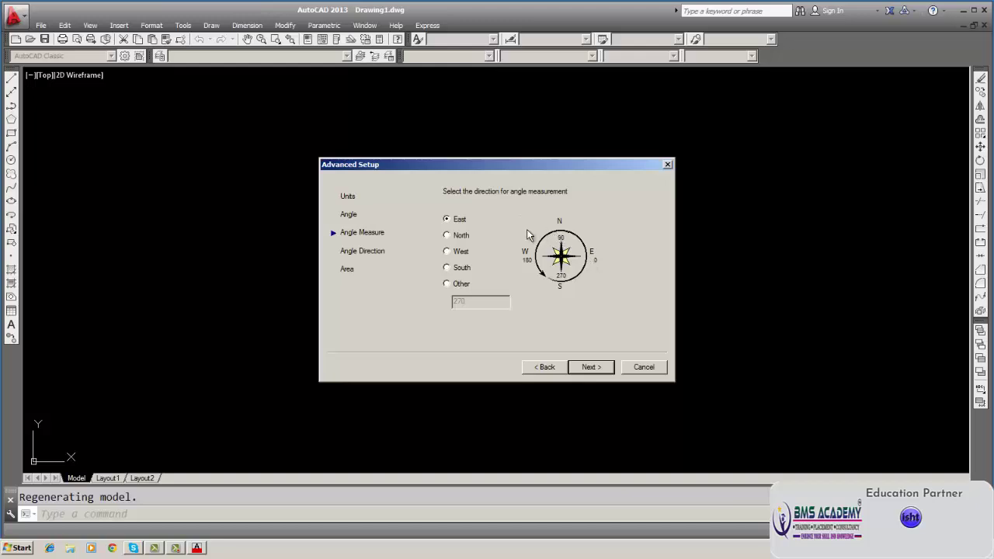
Keep angle direction Counter-Clockwise on the Angle Direction page after briefly choosing Clockwise.
{"action": "left_click", "coordinate": [609, 366]}
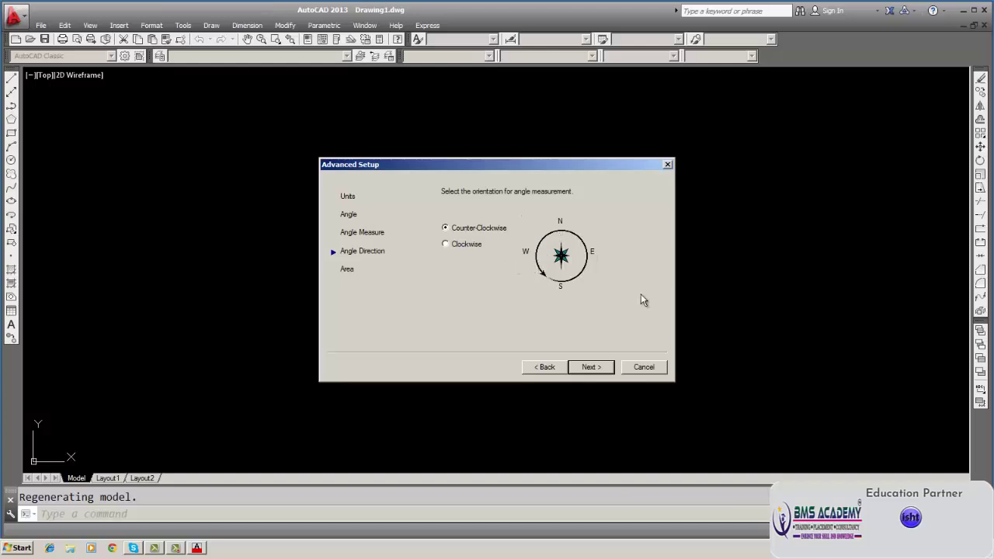
{"action": "left_click", "coordinate": [449, 244]}
{"action": "left_click", "coordinate": [445, 227]}
Advance to the Area page showing a 420 by 297 drawing area.
{"action": "left_click", "coordinate": [591, 366]}
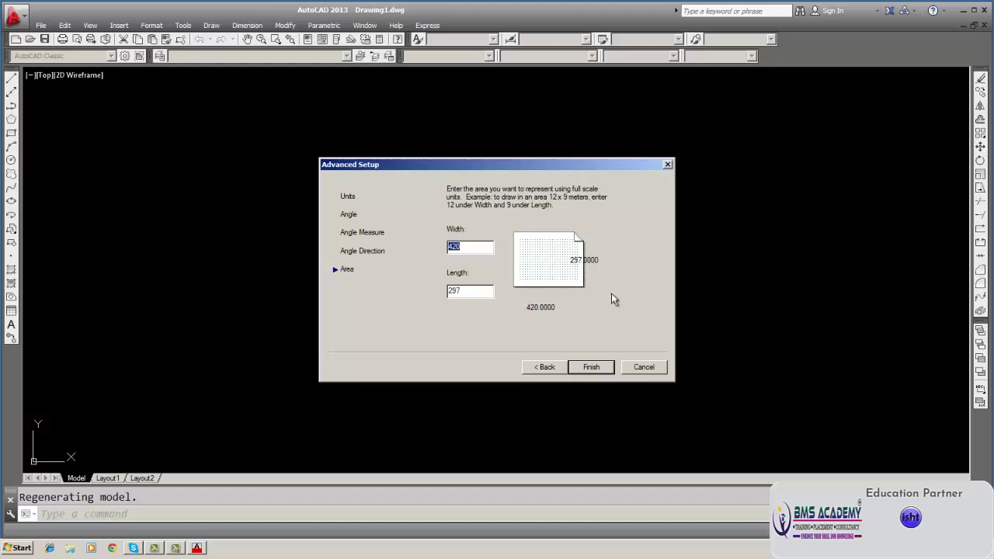
Finish the Advanced Setup wizard, opening a blank Drawing1.dwg with one-decimal coordinates.
{"action": "left_click", "coordinate": [591, 367]}
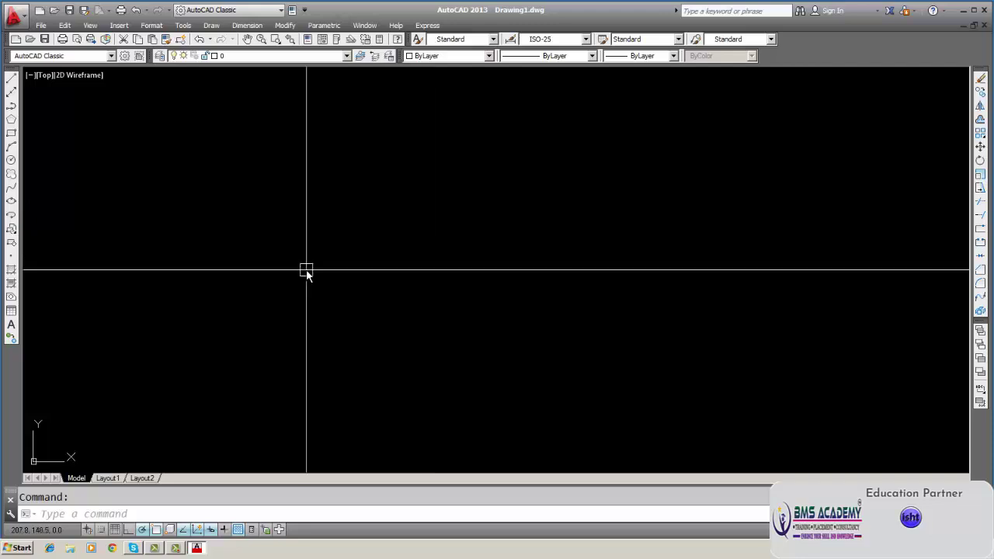
Turn on Infer Constraints and type CUR in the command line for the CURSORSIZE suggestion.
{"action": "left_click", "coordinate": [88, 532]}
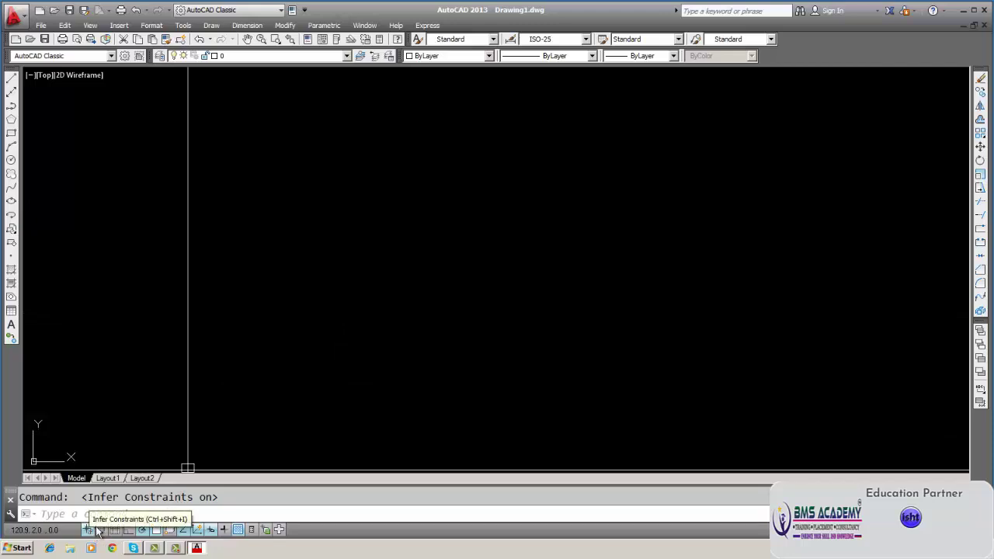
{"action": "left_click", "coordinate": [194, 512]}
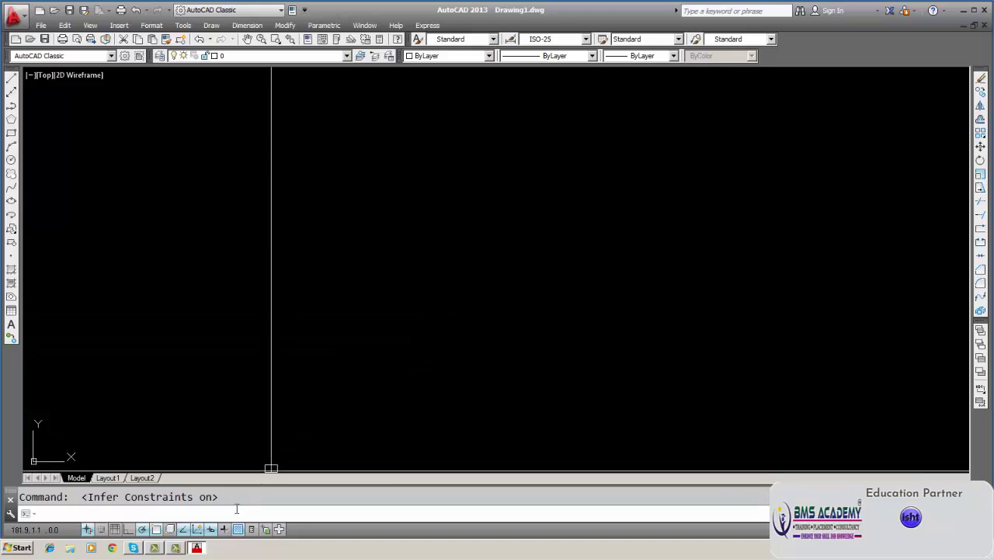
{"action": "type", "text": "CURSORSIZE"}
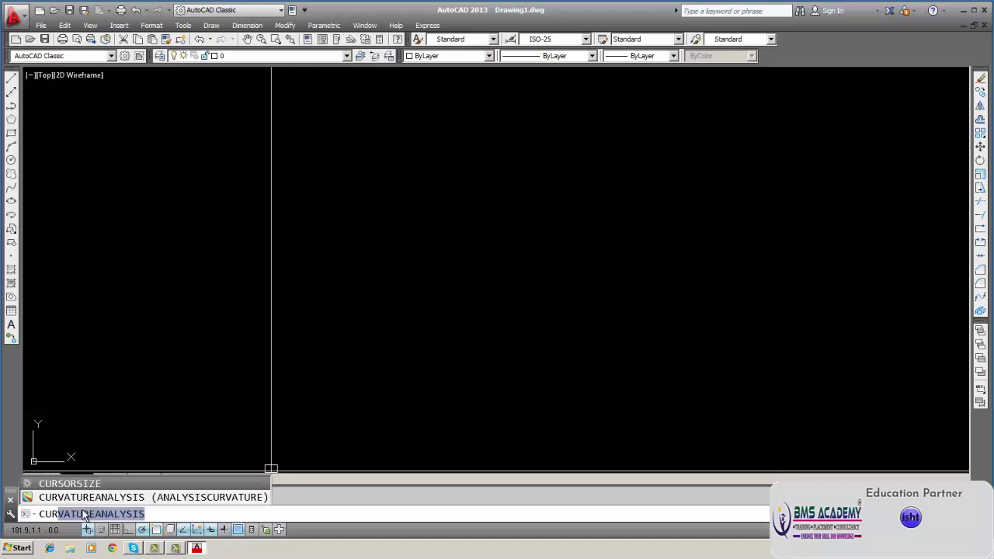
Set CURSORSIZE to 50, then 10, and finally 100 for a full-screen crosshair.
{"action": "left_click", "coordinate": [84, 484]}
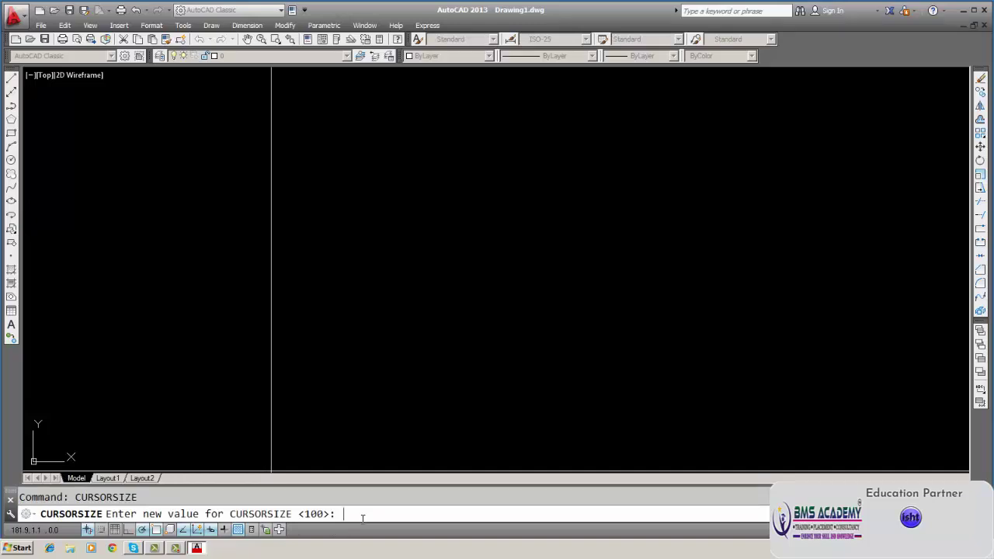
{"action": "type", "text": "50"}
{"action": "key", "text": "Return"}
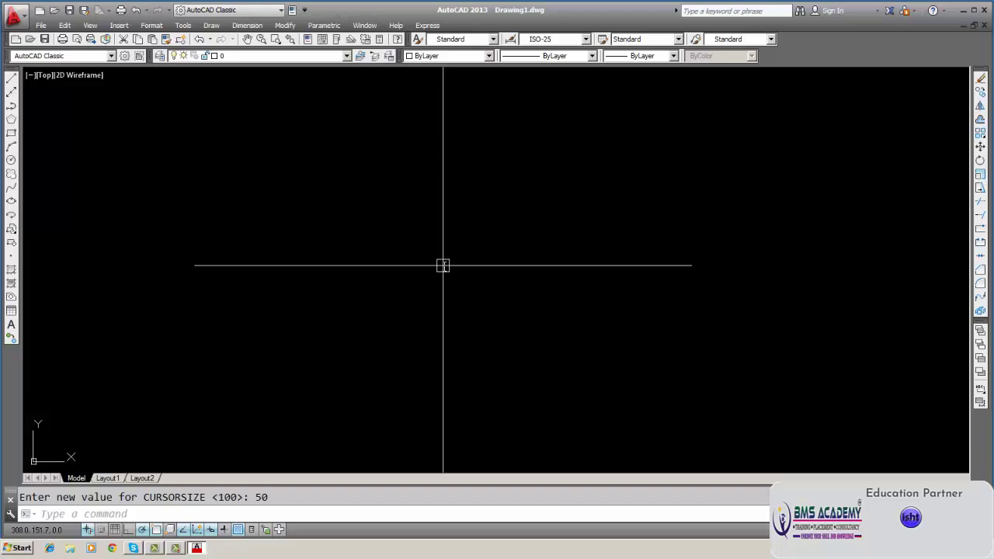
{"action": "key", "text": "Return"}
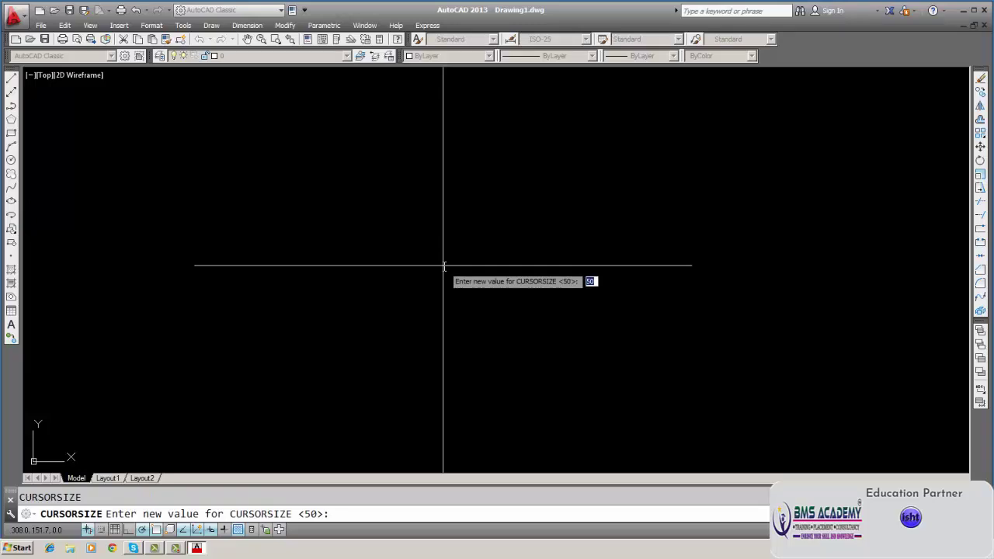
{"action": "type", "text": "10"}
{"action": "key", "text": "Return"}
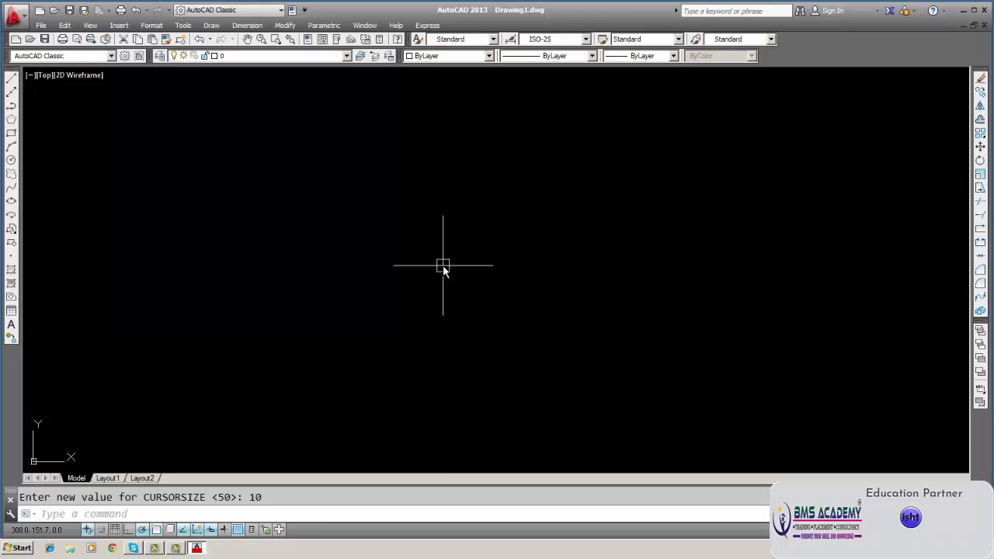
{"action": "key", "text": "Return"}
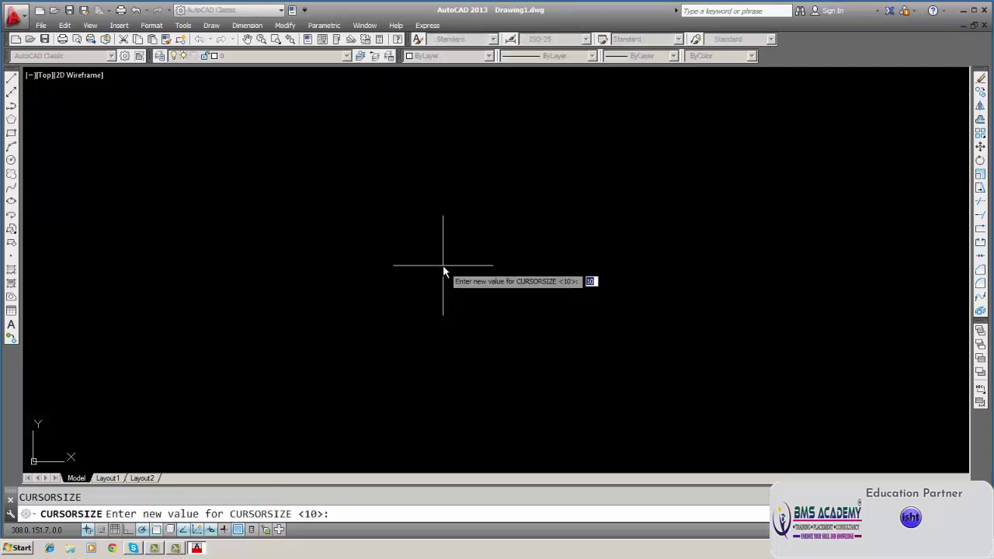
{"action": "type", "text": "100"}
{"action": "key", "text": "Return"}
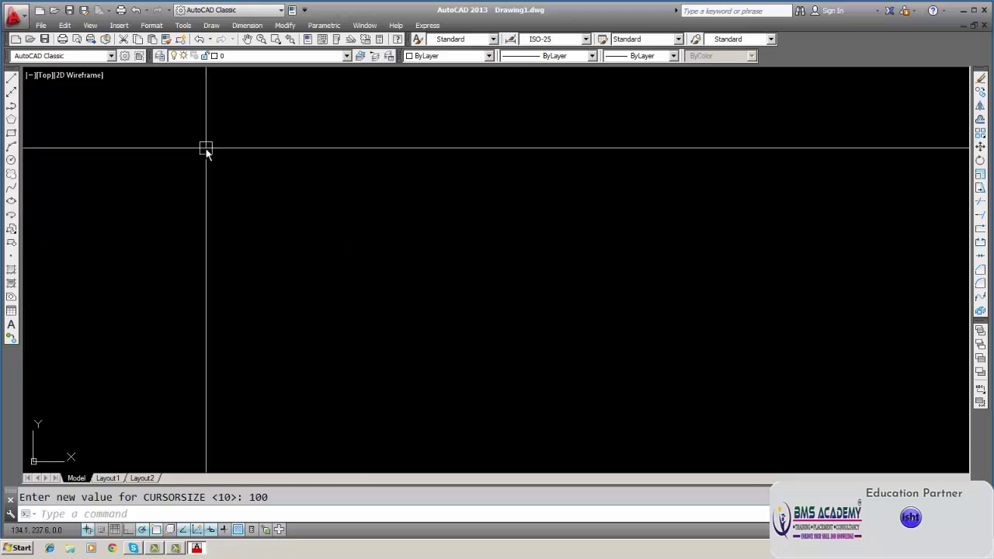
{"action": "left_click", "coordinate": [40, 26]}
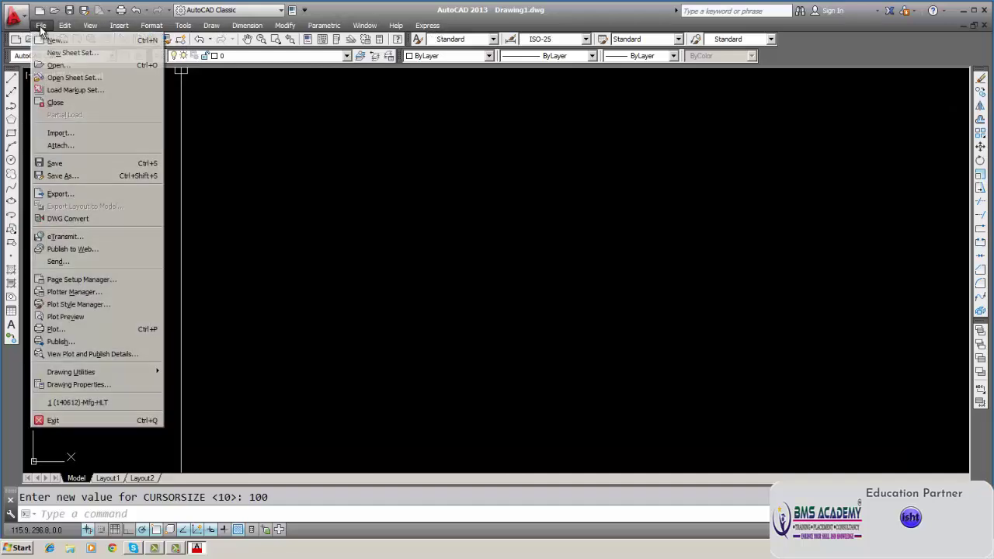
{"action": "left_click", "coordinate": [40, 26]}
{"action": "left_click", "coordinate": [40, 26]}
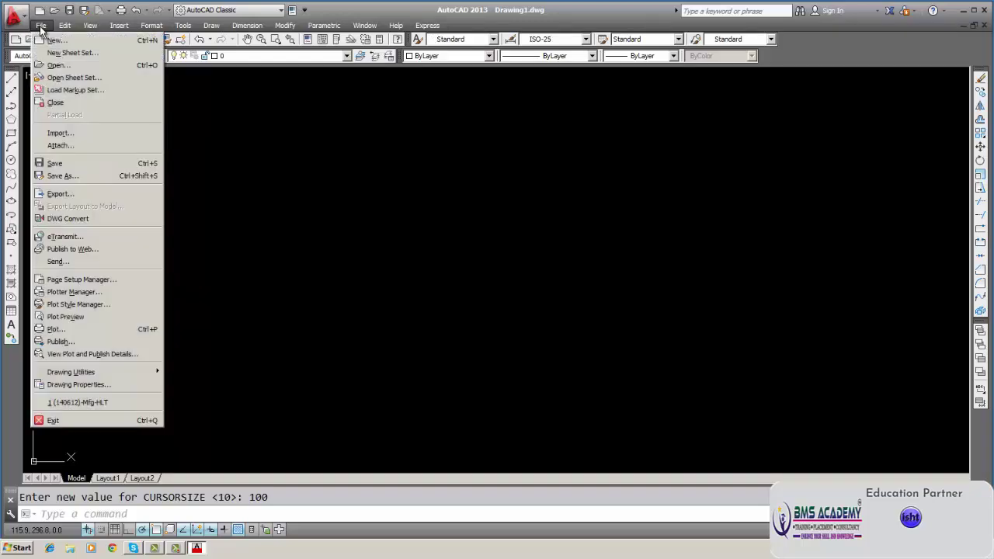
{"action": "left_click", "coordinate": [40, 26]}
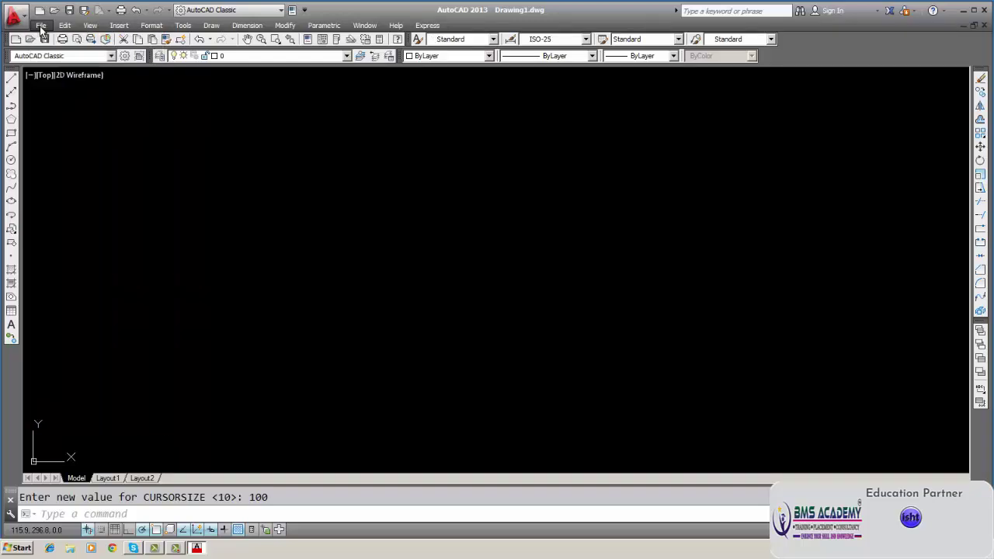
{"action": "left_click", "coordinate": [40, 26]}
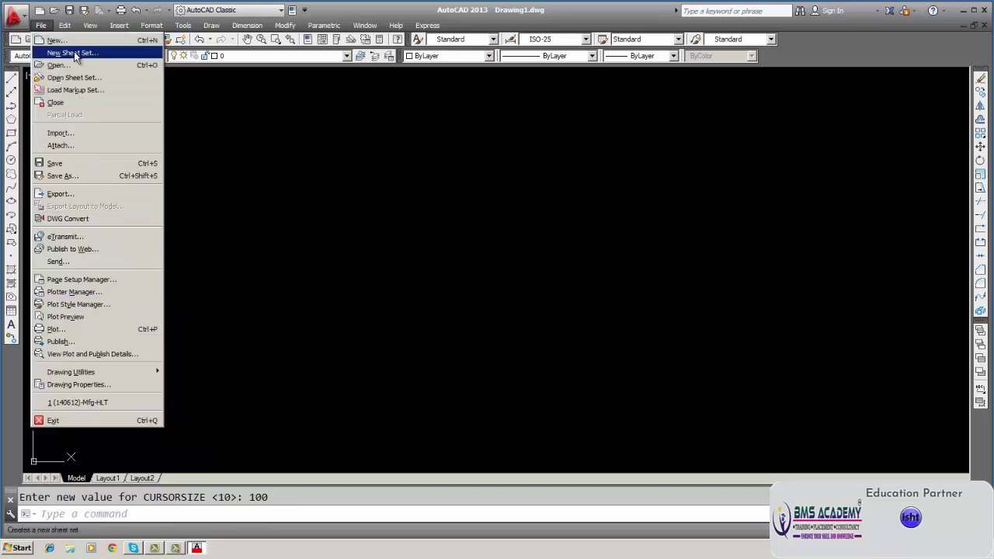
{"action": "left_click", "coordinate": [221, 114]}
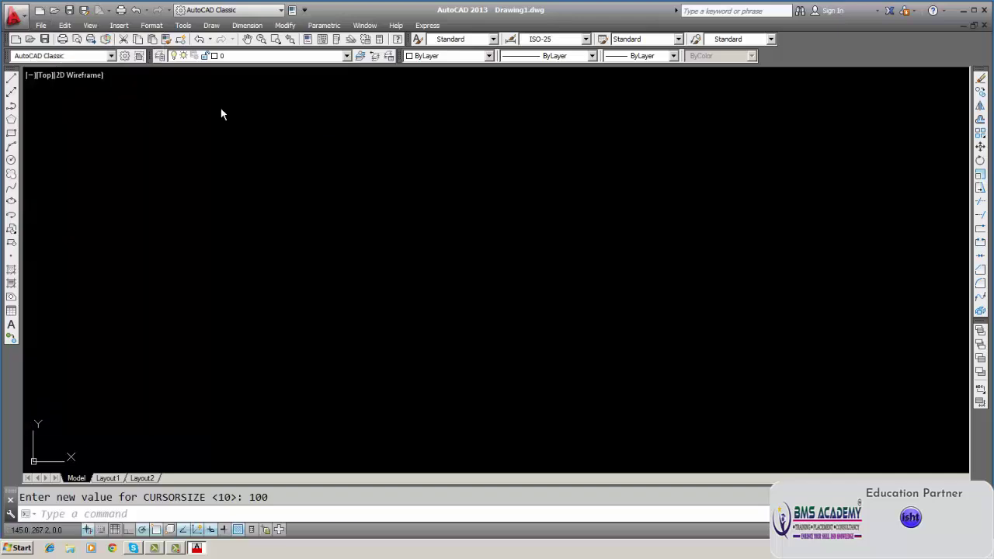
{"action": "left_click", "coordinate": [221, 113]}
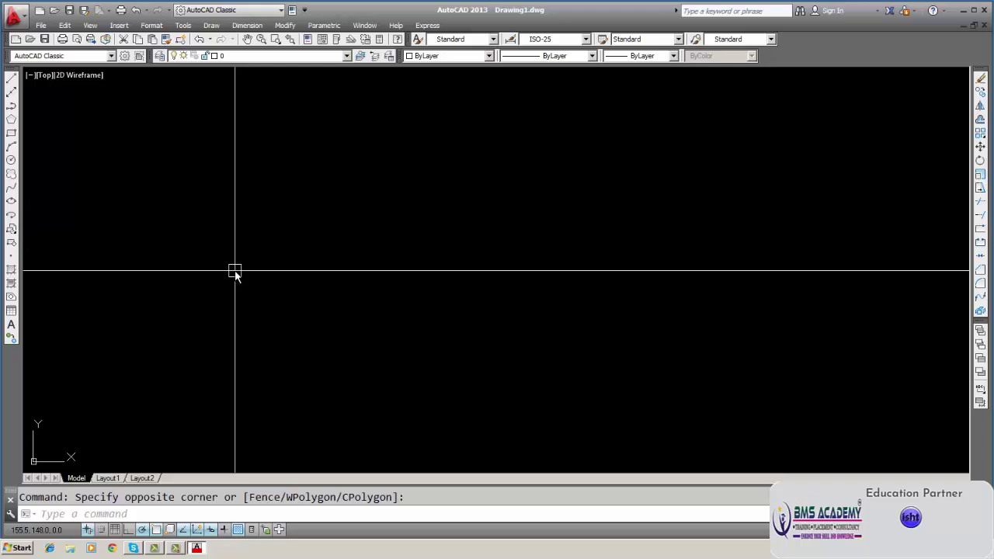
Open the Customize User Interface dialog from the View menu's Toolbars entry.
{"action": "left_click", "coordinate": [66, 26]}
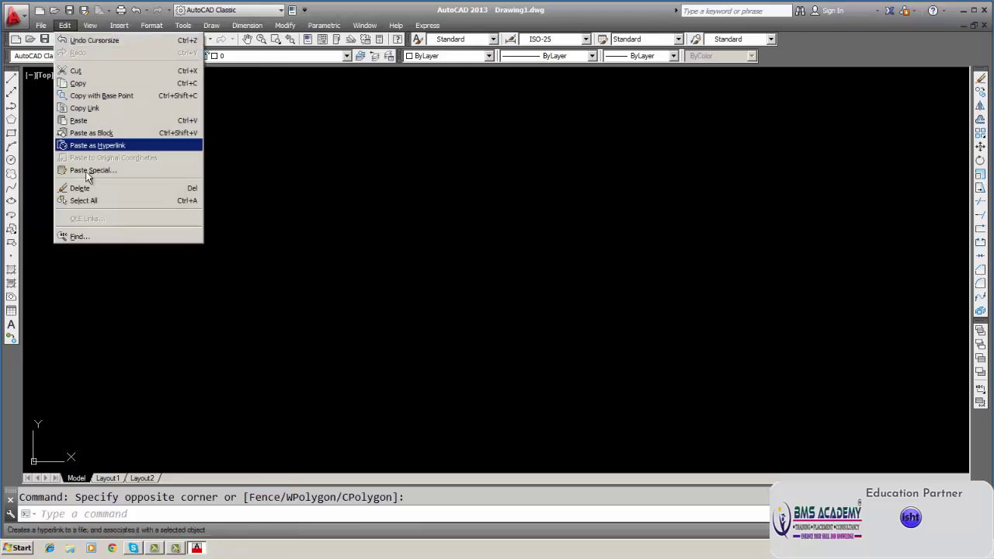
{"action": "mouse_move", "coordinate": [97, 27]}
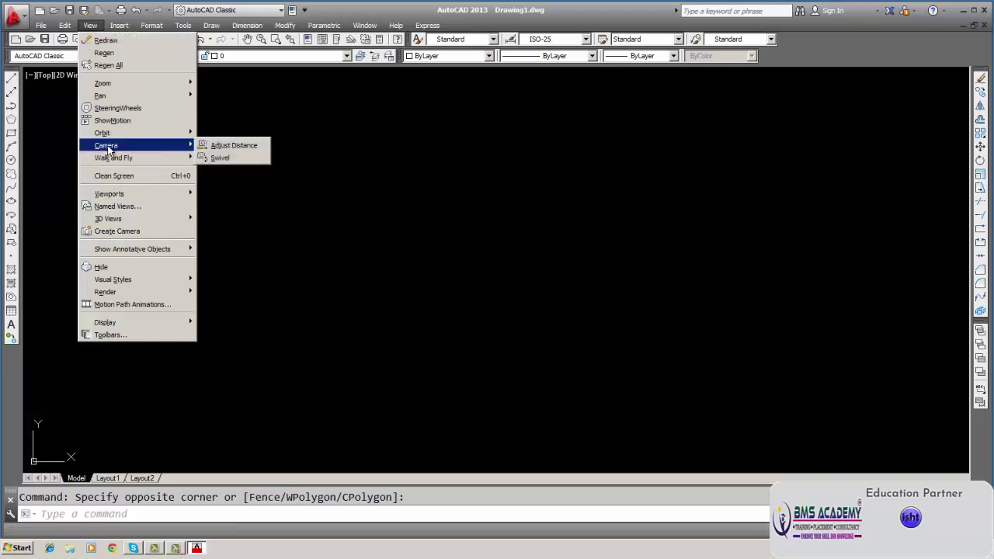
{"action": "left_click", "coordinate": [109, 334]}
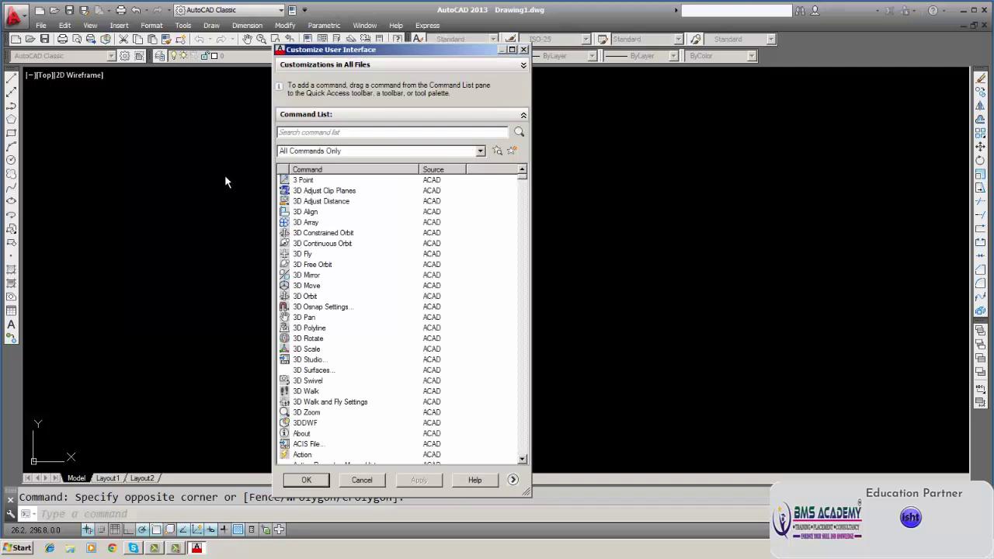
Close the Customize User Interface dialog without making changes.
{"action": "left_click", "coordinate": [523, 51]}
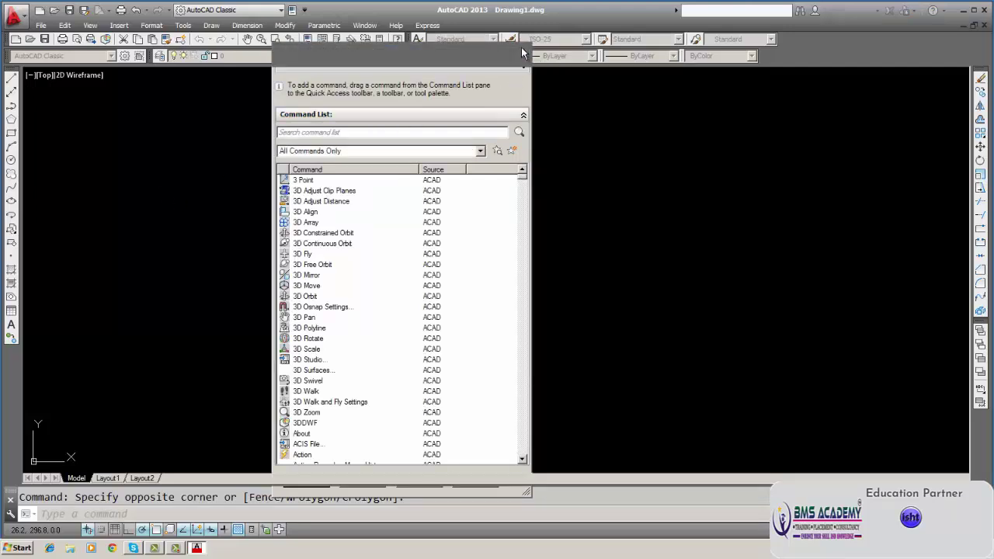
{"action": "left_click", "coordinate": [120, 27]}
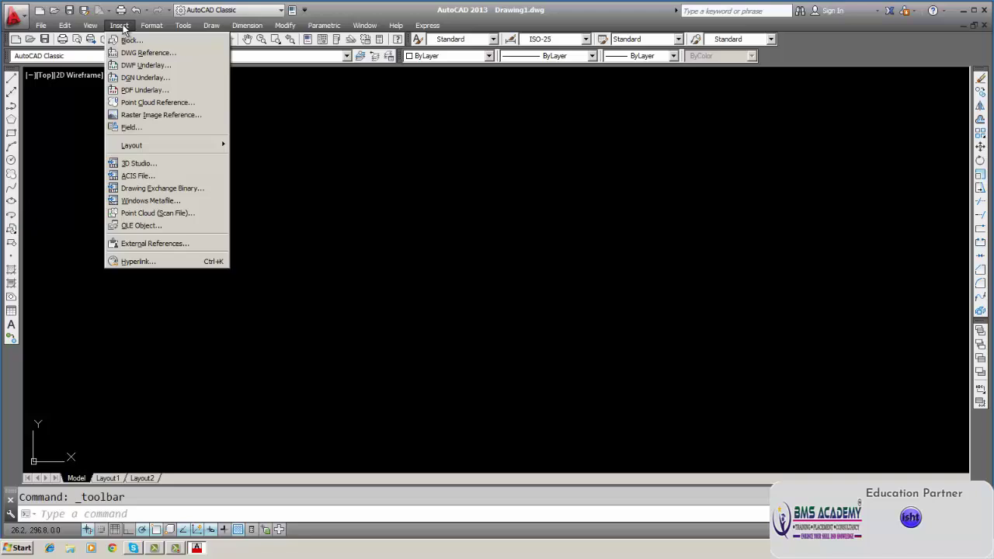
{"action": "left_click", "coordinate": [268, 117]}
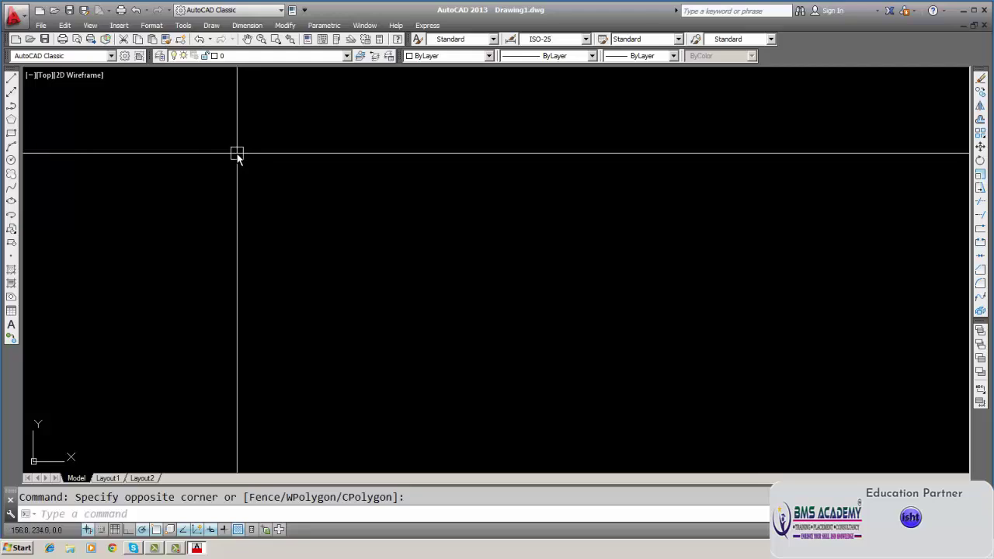
{"action": "left_click", "coordinate": [151, 25]}
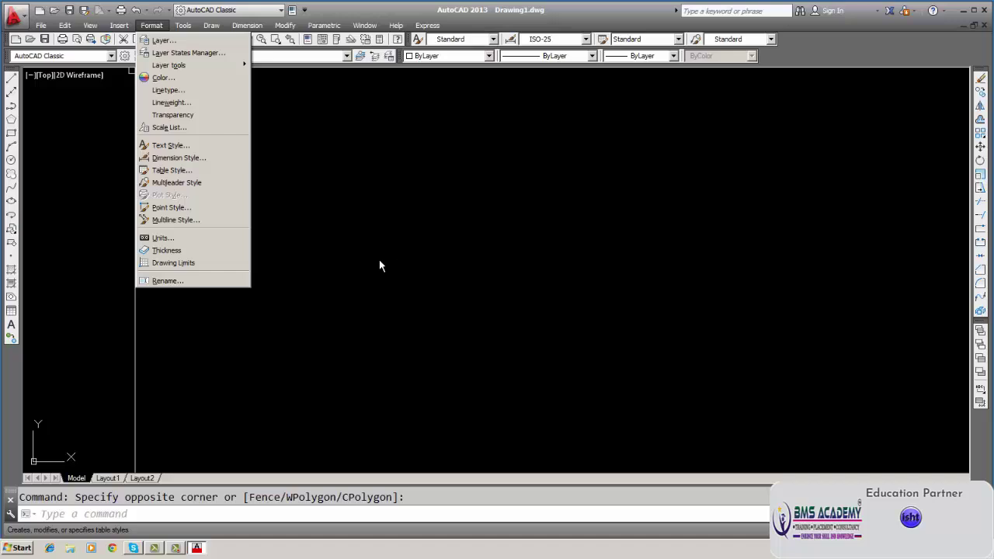
{"action": "left_click", "coordinate": [190, 29]}
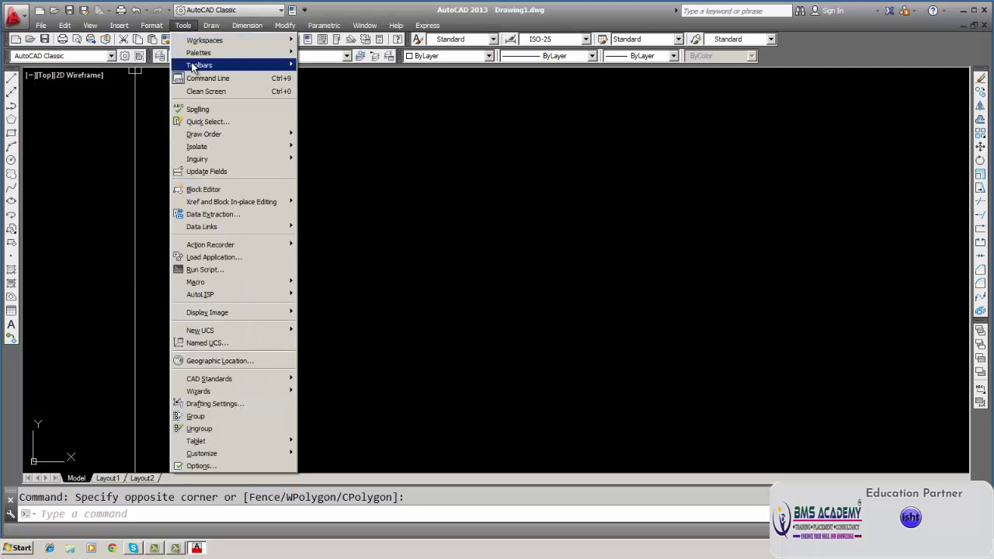
{"action": "mouse_move", "coordinate": [291, 67]}
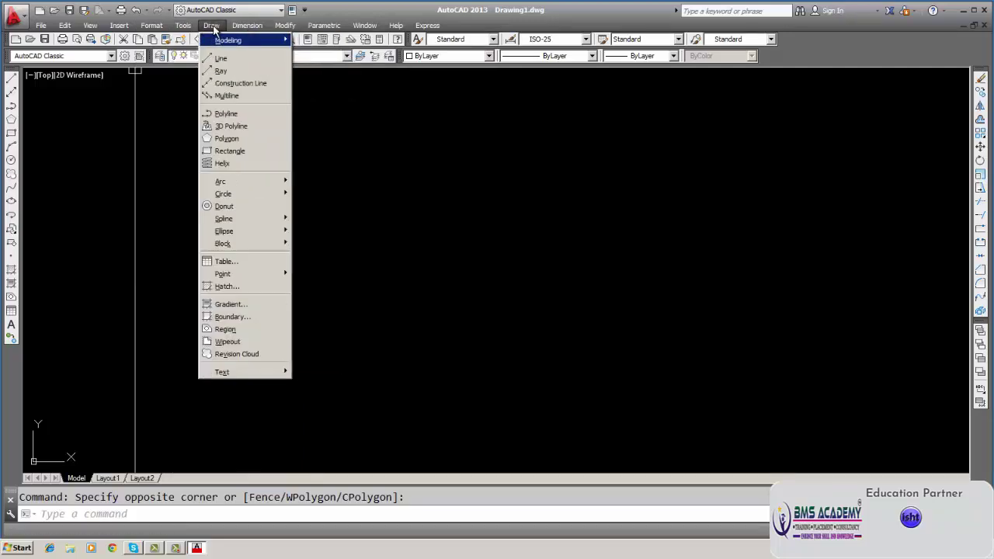
{"action": "mouse_move", "coordinate": [450, 28]}
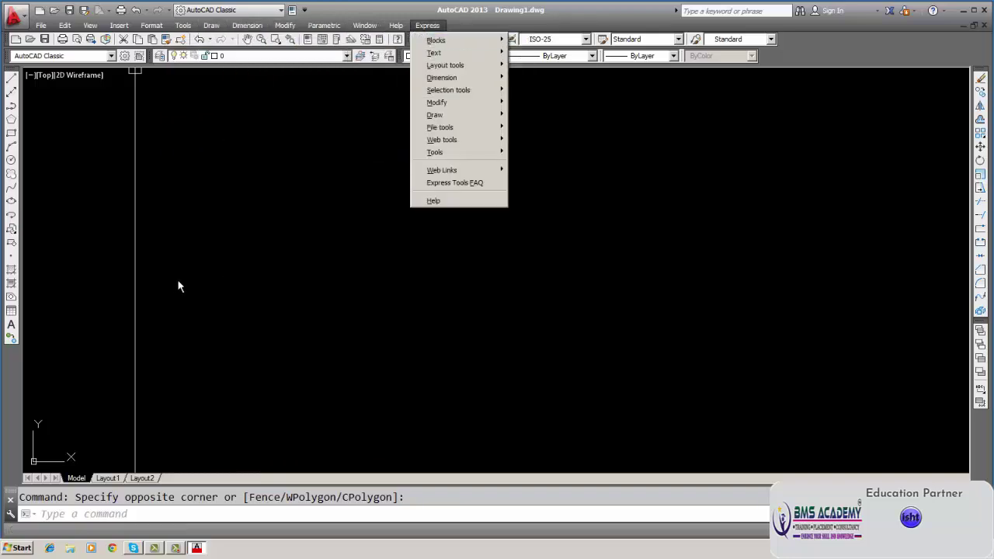
{"action": "left_click", "coordinate": [280, 272]}
{"action": "left_click", "coordinate": [262, 299]}
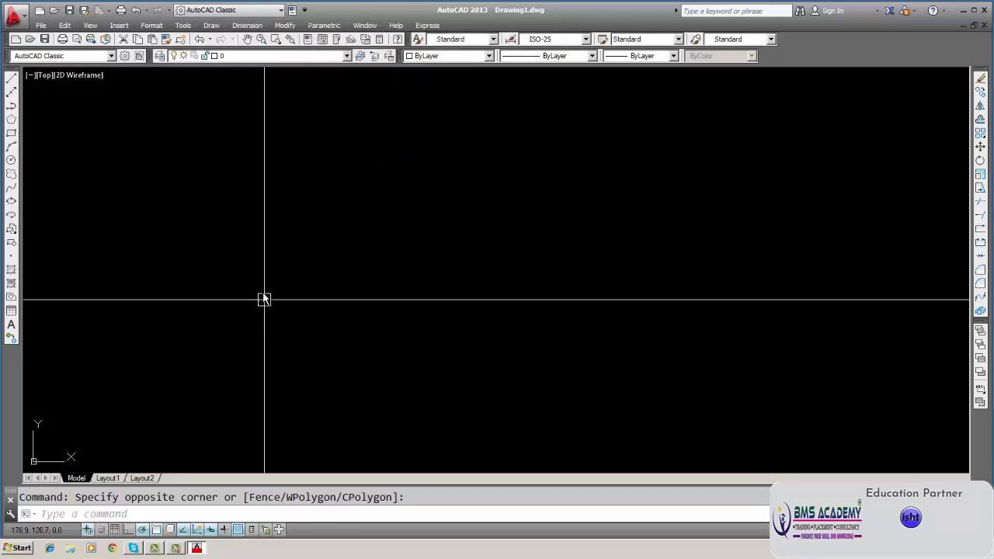
Open the Options dialog from the Tools menu, showing its Display settings.
{"action": "left_click", "coordinate": [183, 25]}
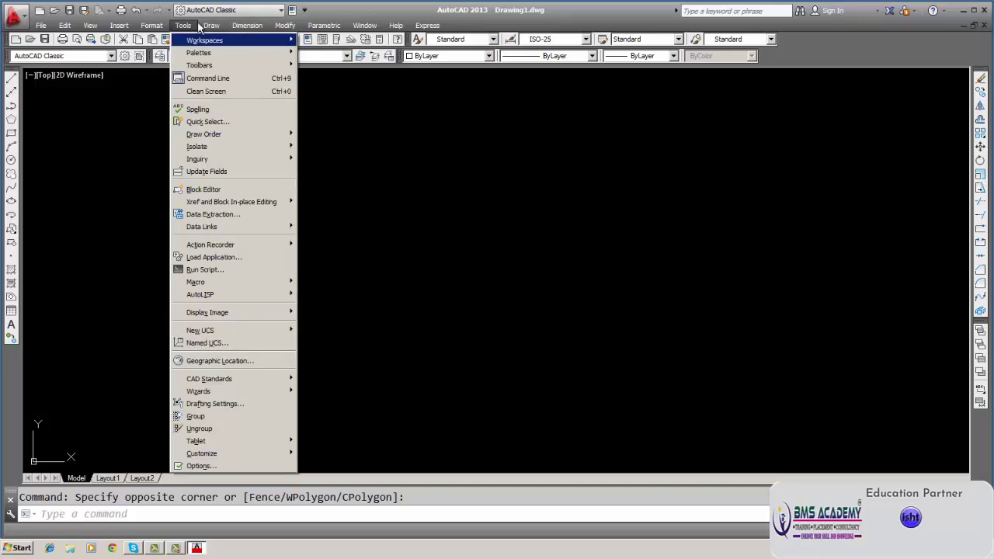
{"action": "left_click", "coordinate": [201, 466]}
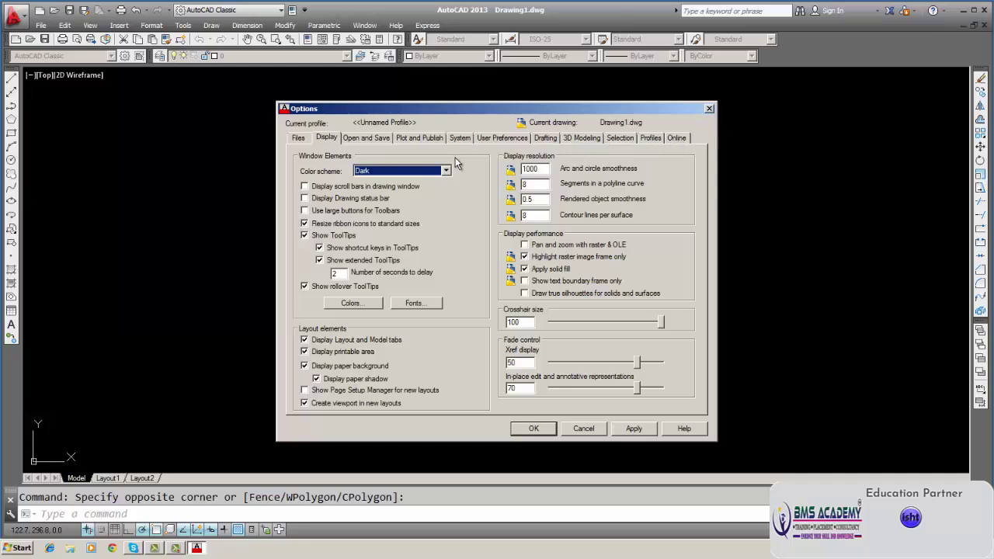
Keep the Dark color scheme, enable drawing-window scroll bars, then apply and close Options.
{"action": "left_click", "coordinate": [303, 143]}
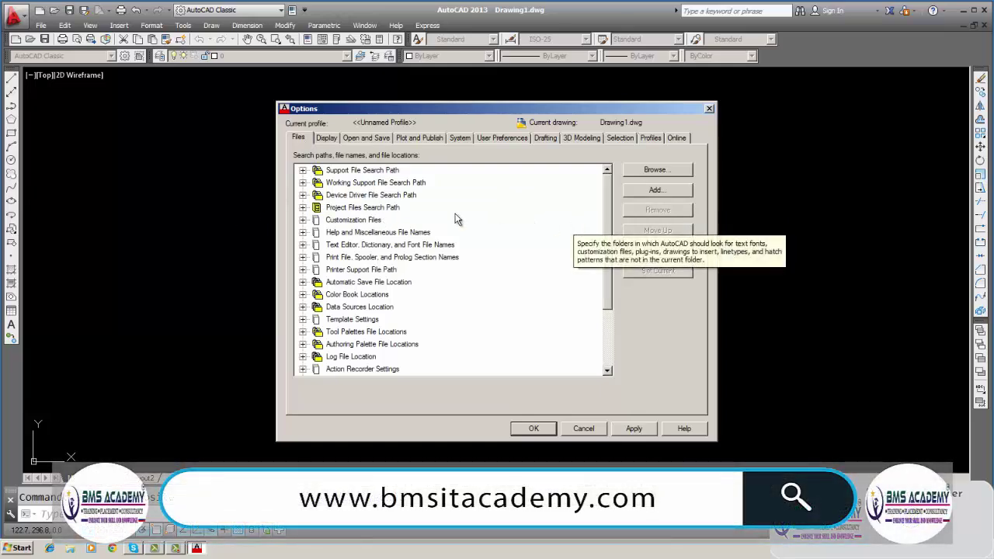
{"action": "left_click", "coordinate": [326, 139]}
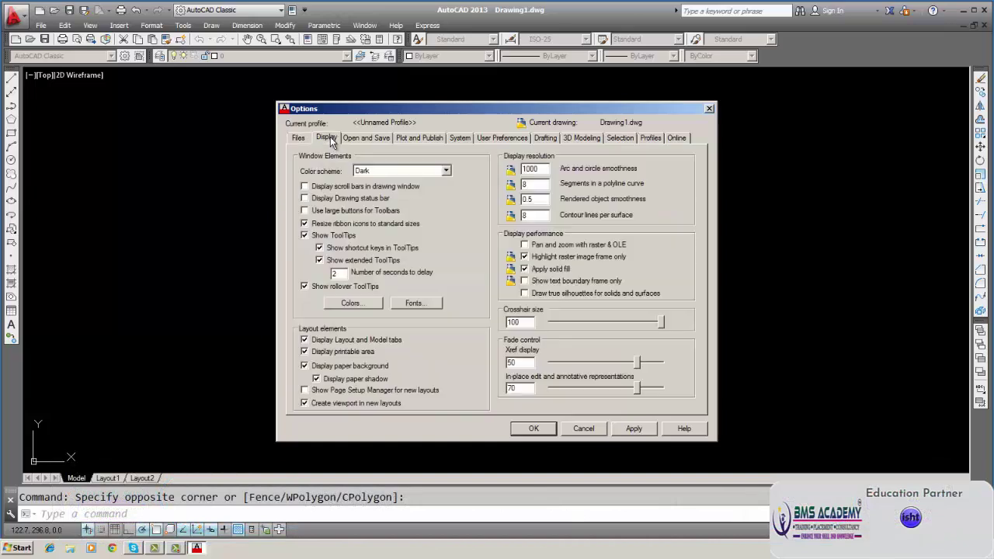
{"action": "left_click", "coordinate": [447, 171]}
{"action": "left_click", "coordinate": [448, 172]}
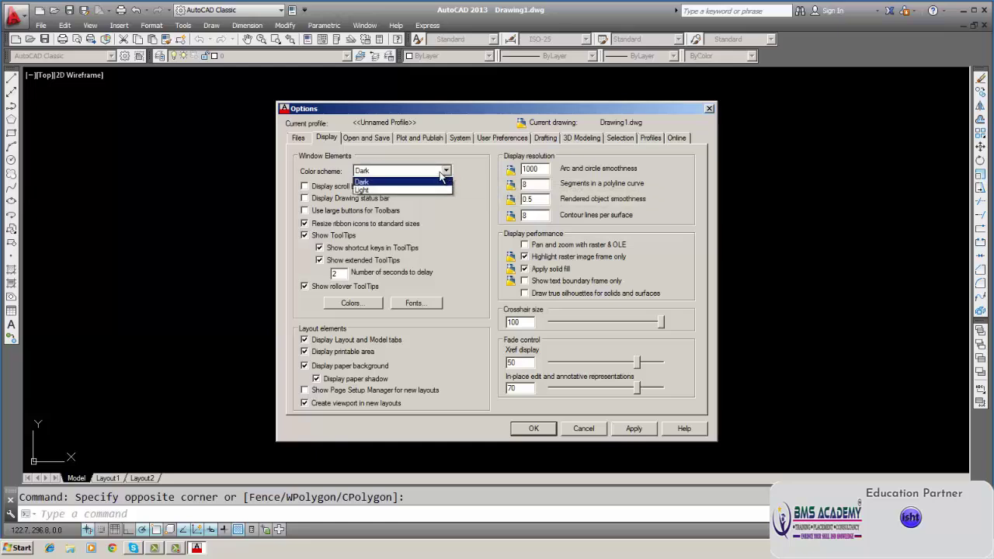
{"action": "left_click", "coordinate": [419, 180]}
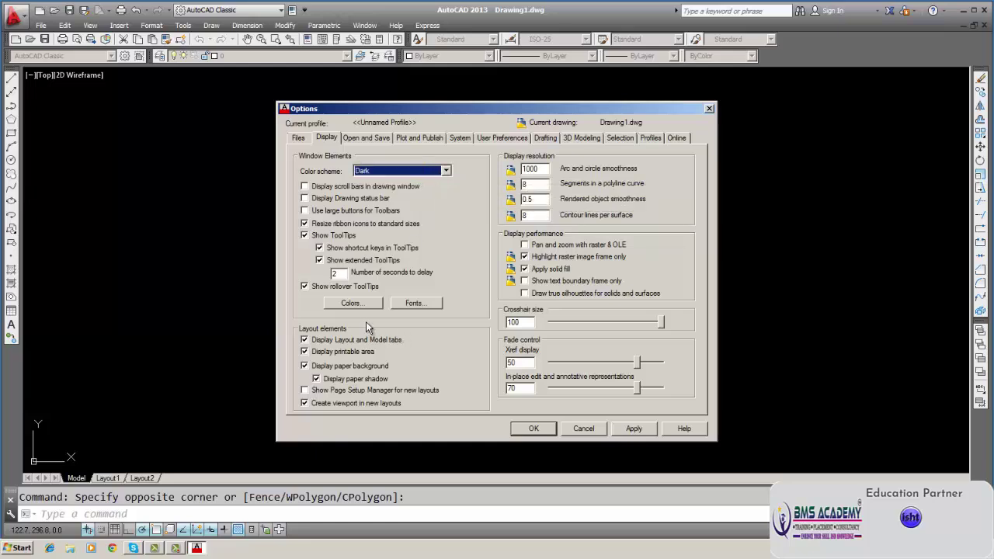
{"action": "left_click", "coordinate": [305, 190]}
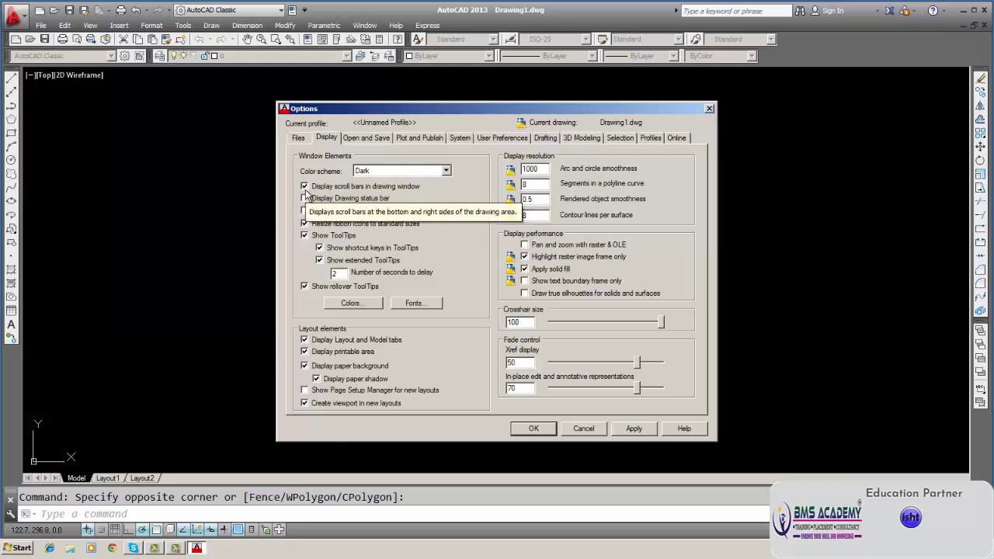
{"action": "left_click", "coordinate": [649, 433]}
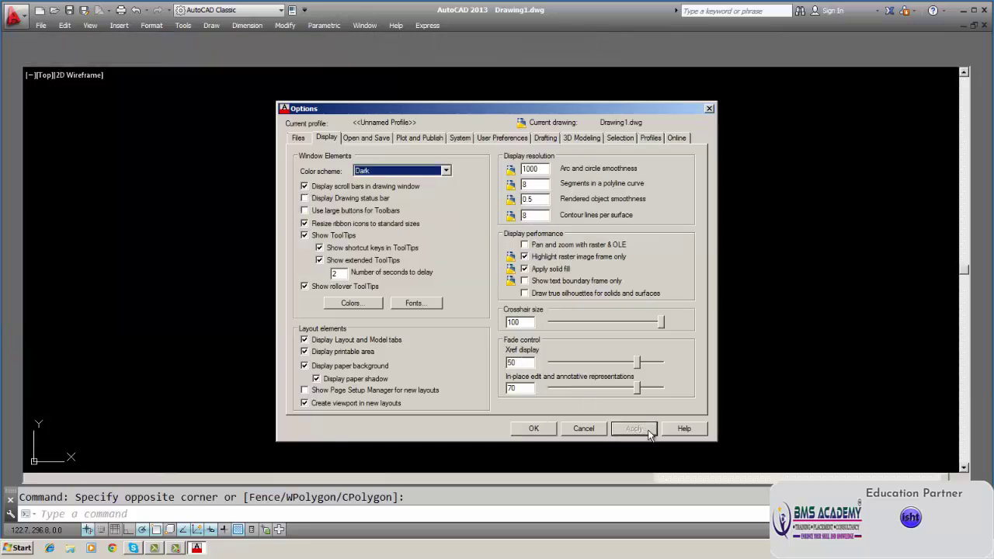
{"action": "left_click", "coordinate": [533, 428]}
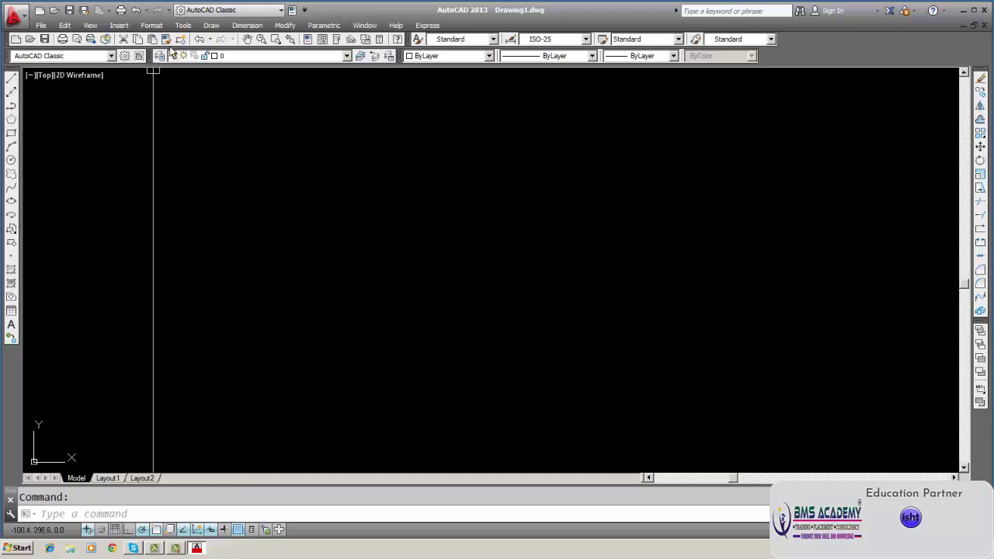
Reopen Options, untick 'Display scroll bars in drawing window', then apply and close.
{"action": "left_click", "coordinate": [184, 25]}
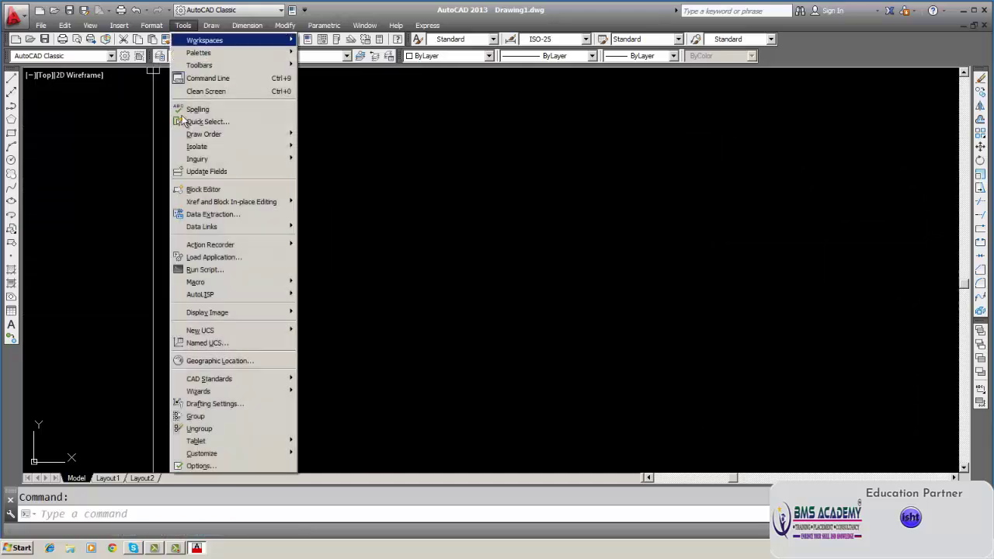
{"action": "left_click", "coordinate": [201, 465]}
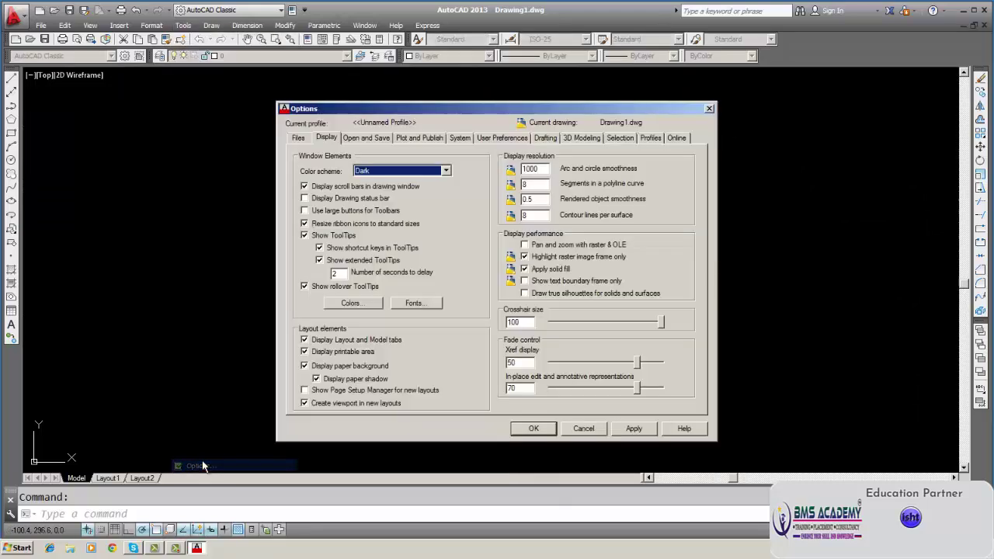
{"action": "left_click", "coordinate": [304, 187]}
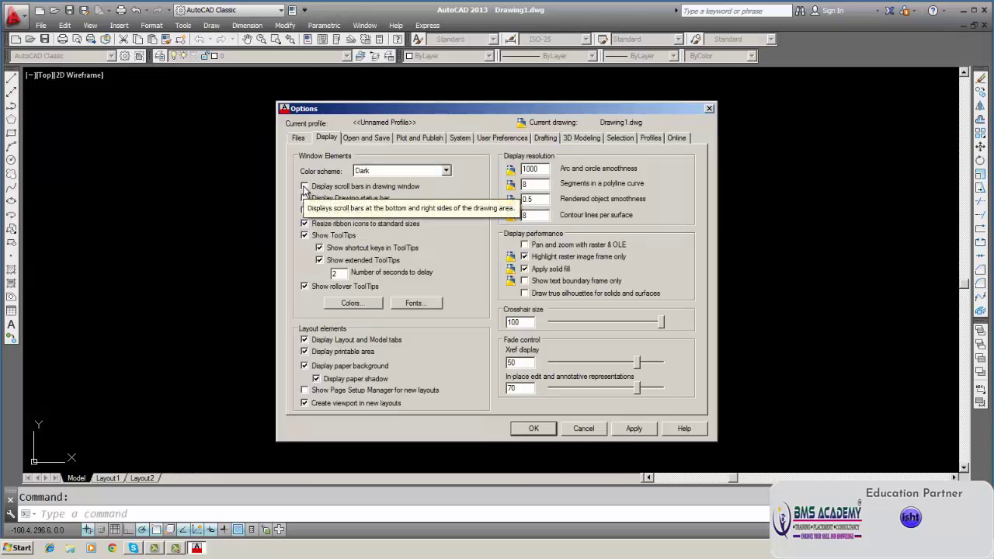
{"action": "left_click", "coordinate": [644, 433]}
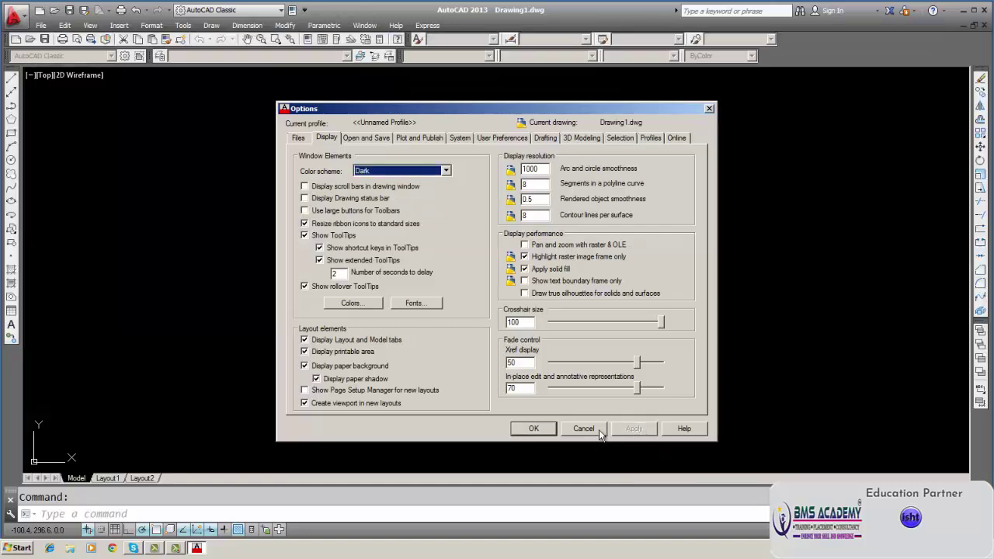
{"action": "left_click", "coordinate": [550, 432]}
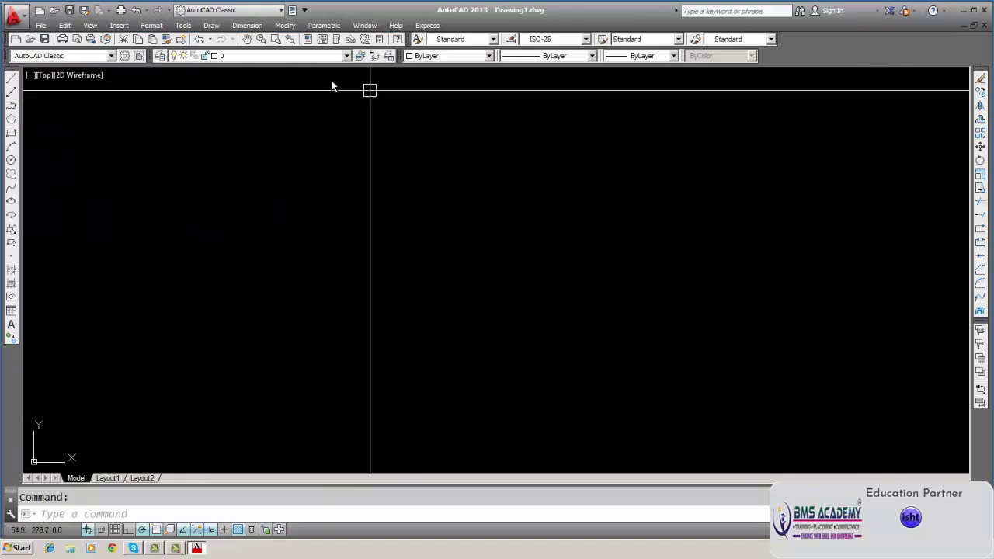
Open Options and its Drawing Window Colors dialog for the 2D model space background.
{"action": "left_click", "coordinate": [183, 25]}
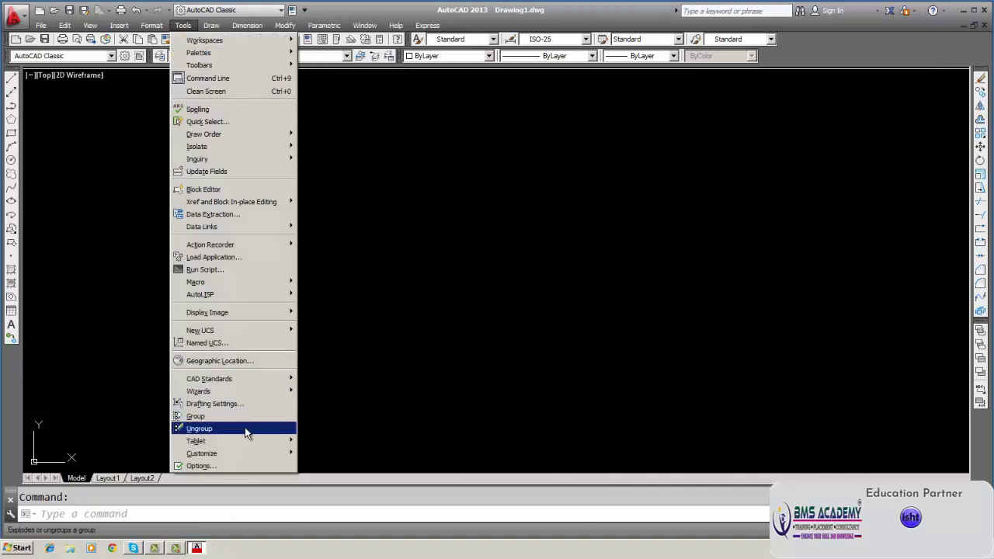
{"action": "left_click", "coordinate": [245, 464]}
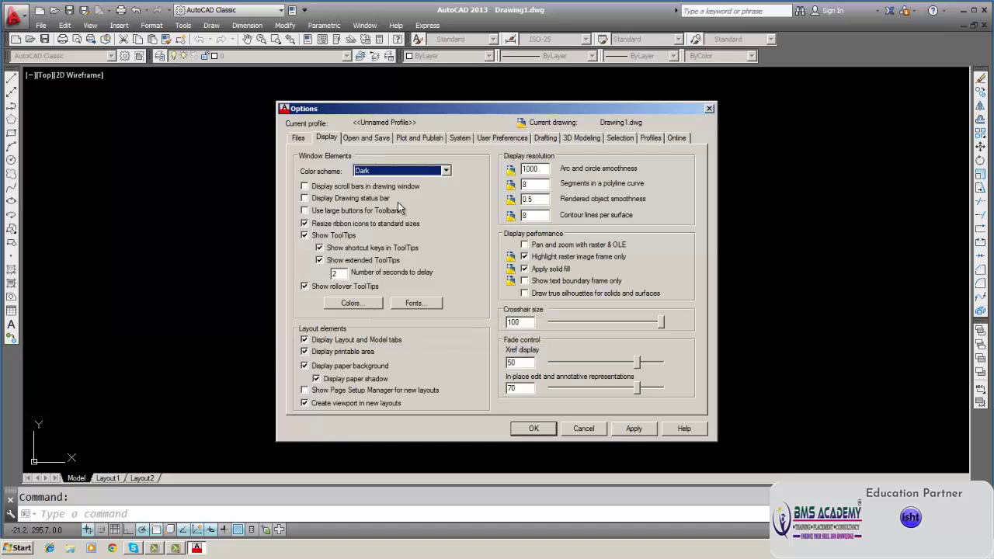
{"action": "left_click", "coordinate": [350, 303]}
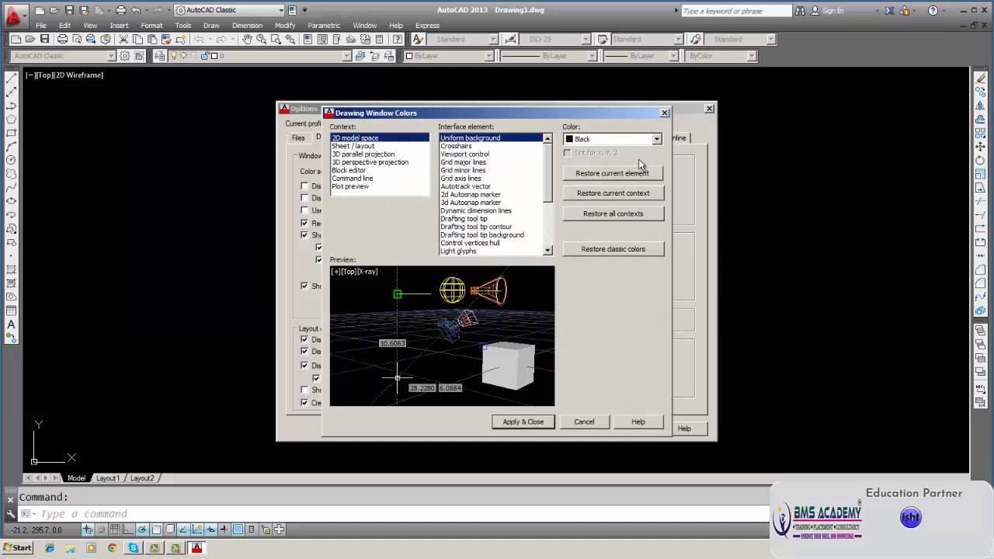
Try Red and then Green as the model space background color.
{"action": "left_click", "coordinate": [656, 139]}
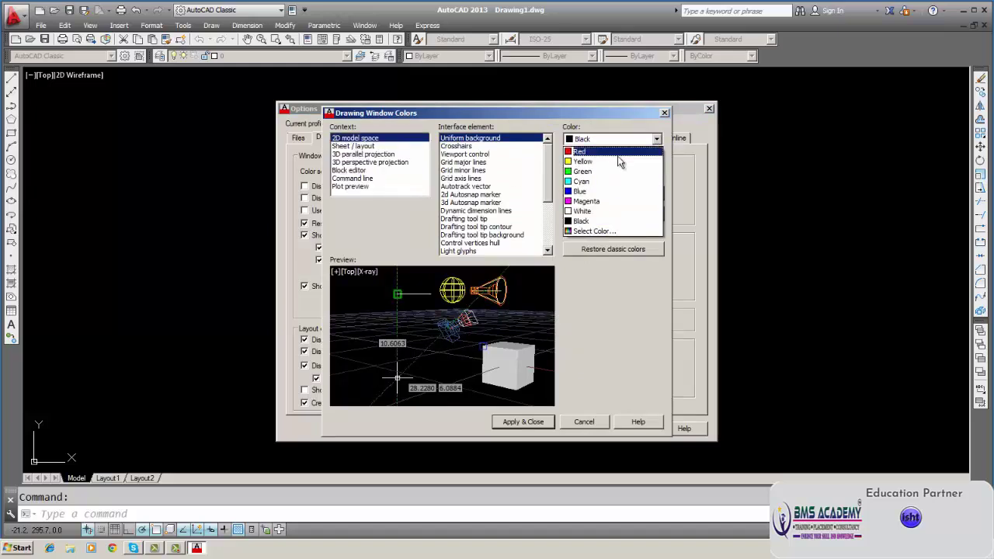
{"action": "left_click", "coordinate": [620, 152]}
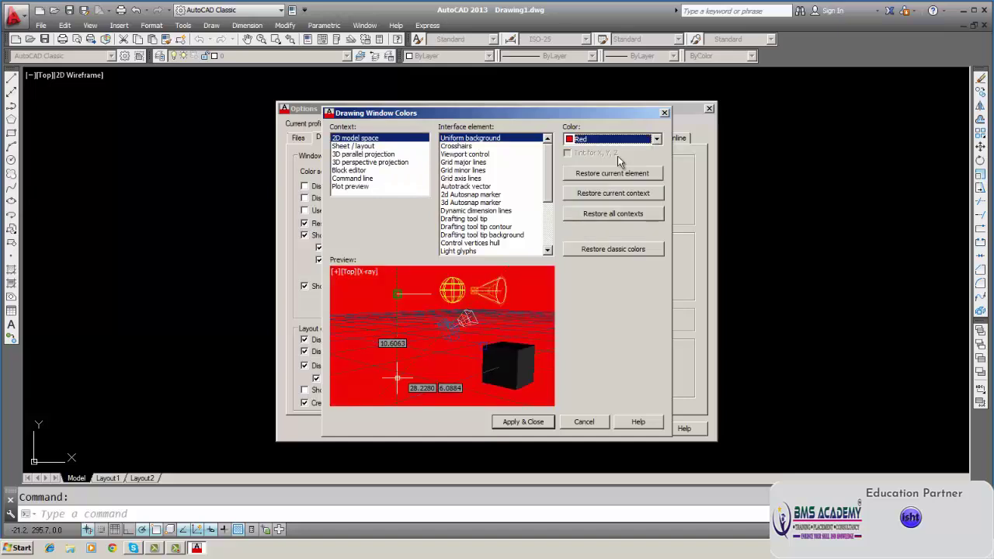
{"action": "left_click", "coordinate": [525, 424]}
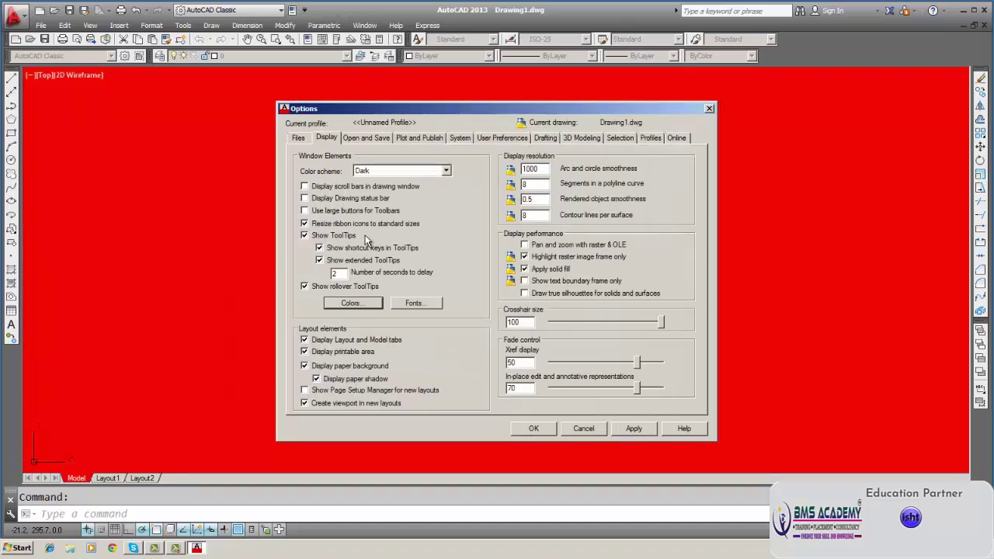
{"action": "left_click", "coordinate": [347, 303]}
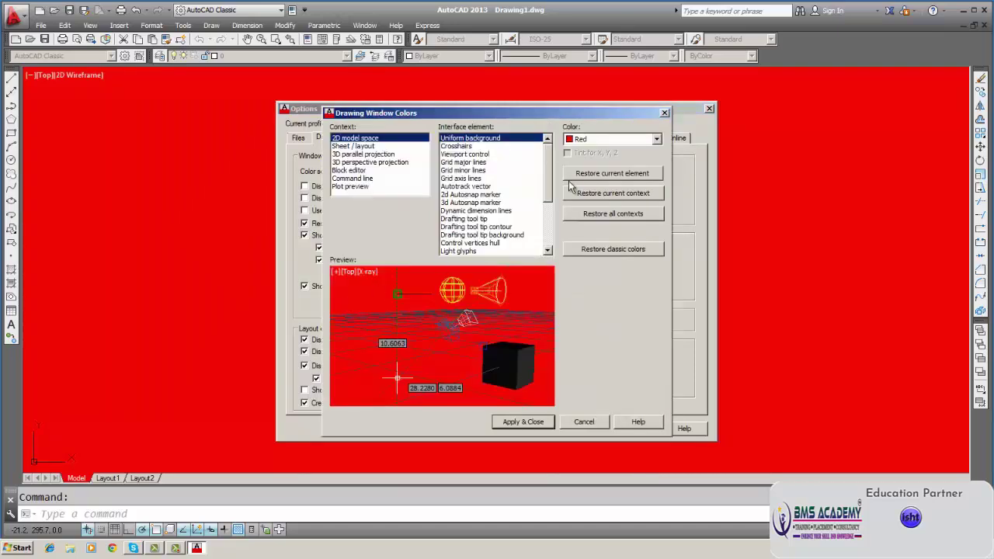
{"action": "left_click", "coordinate": [656, 139]}
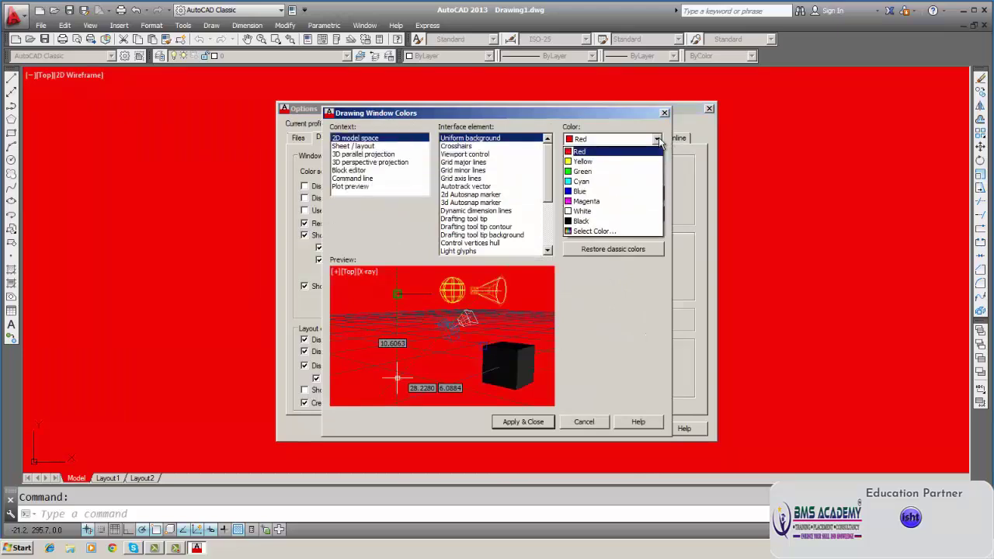
{"action": "left_click", "coordinate": [619, 172]}
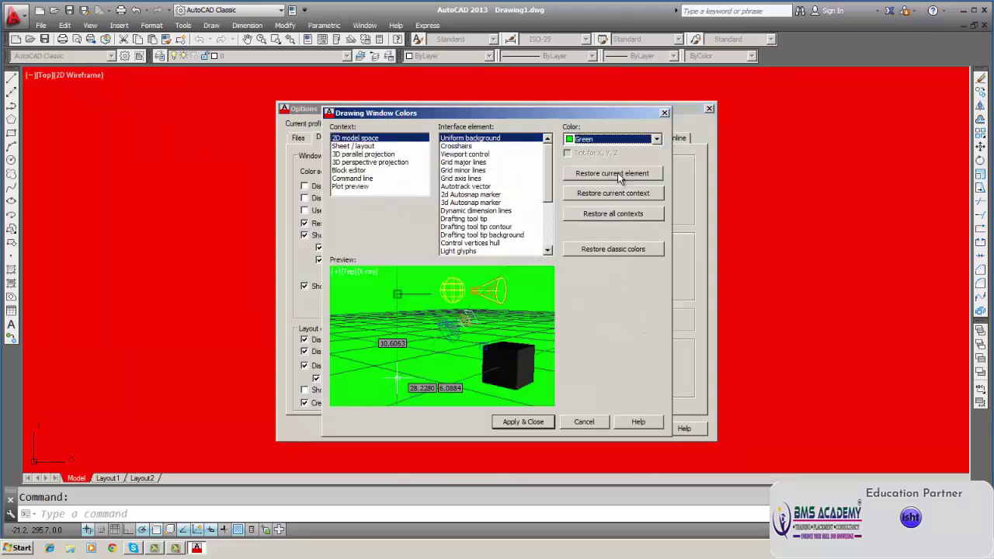
{"action": "left_click", "coordinate": [536, 421]}
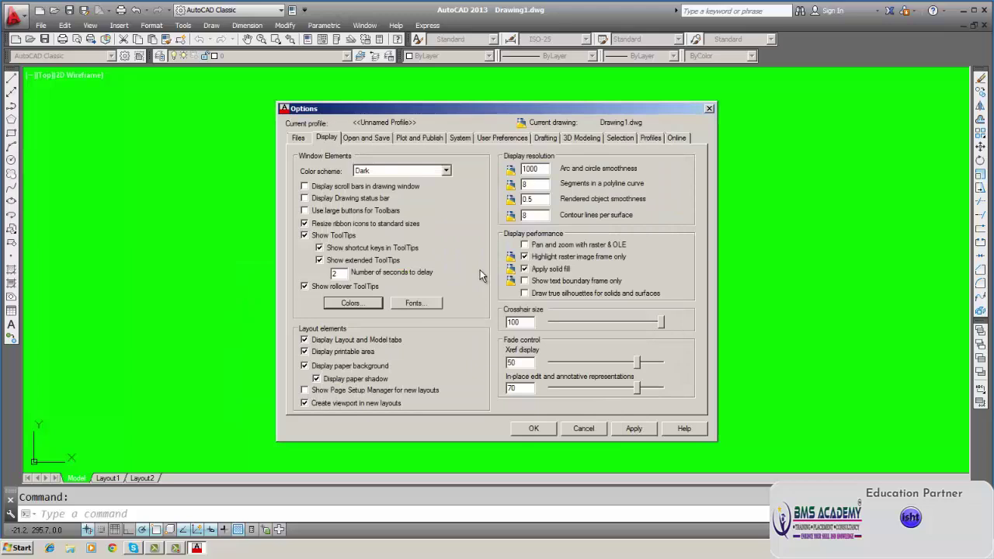
Set the model space background to White and apply the changed Options.
{"action": "left_click", "coordinate": [340, 303]}
{"action": "left_click", "coordinate": [656, 139]}
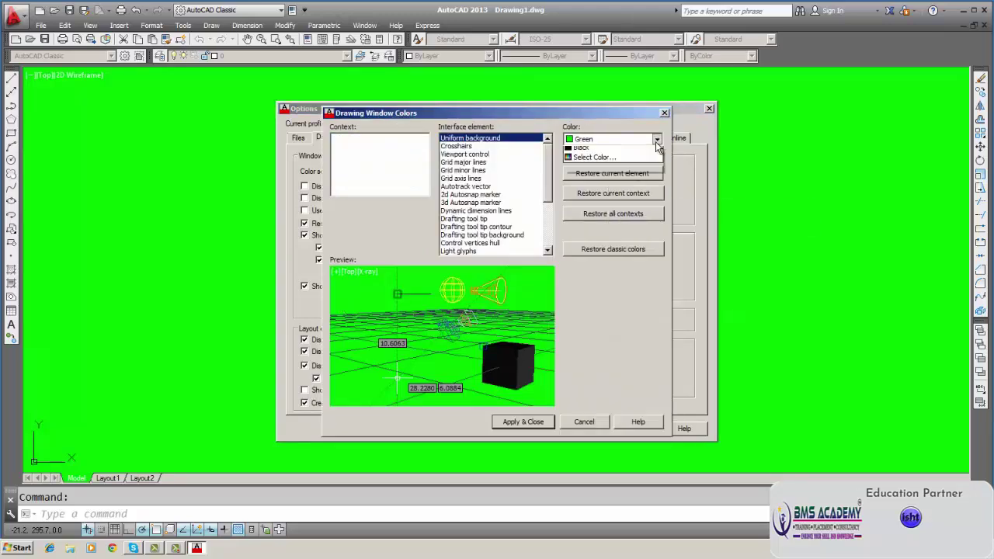
{"action": "left_click", "coordinate": [613, 211]}
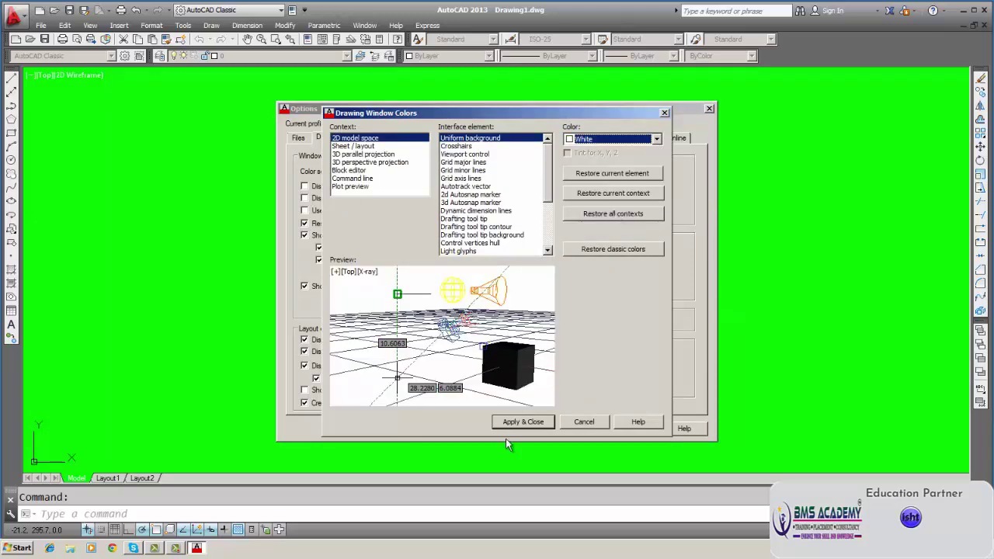
{"action": "left_click", "coordinate": [522, 421]}
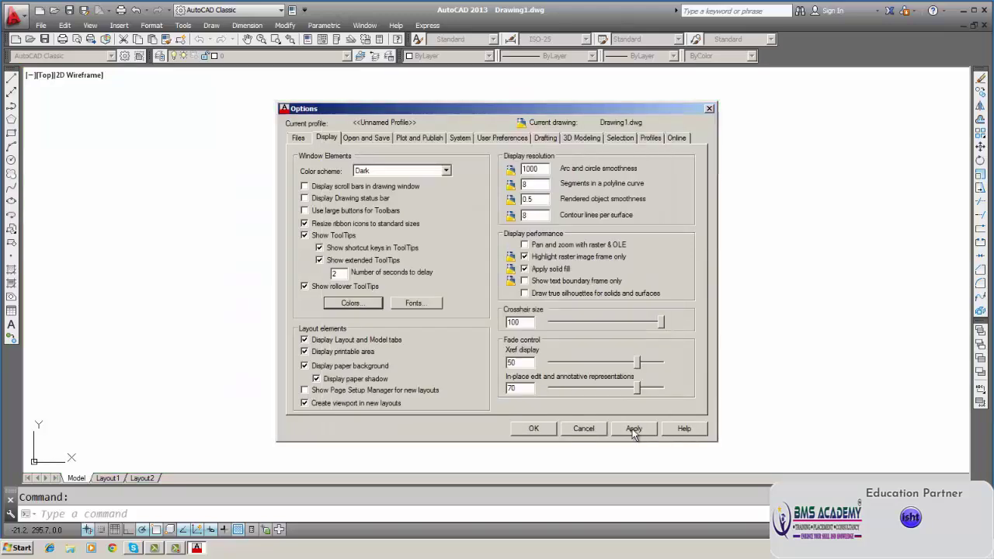
{"action": "left_click", "coordinate": [633, 428]}
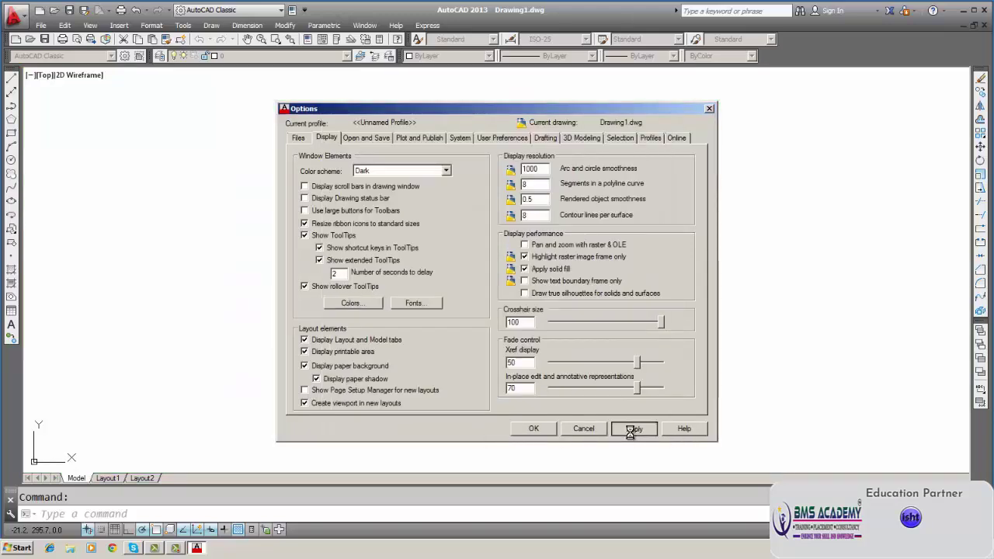
{"action": "left_click", "coordinate": [534, 429]}
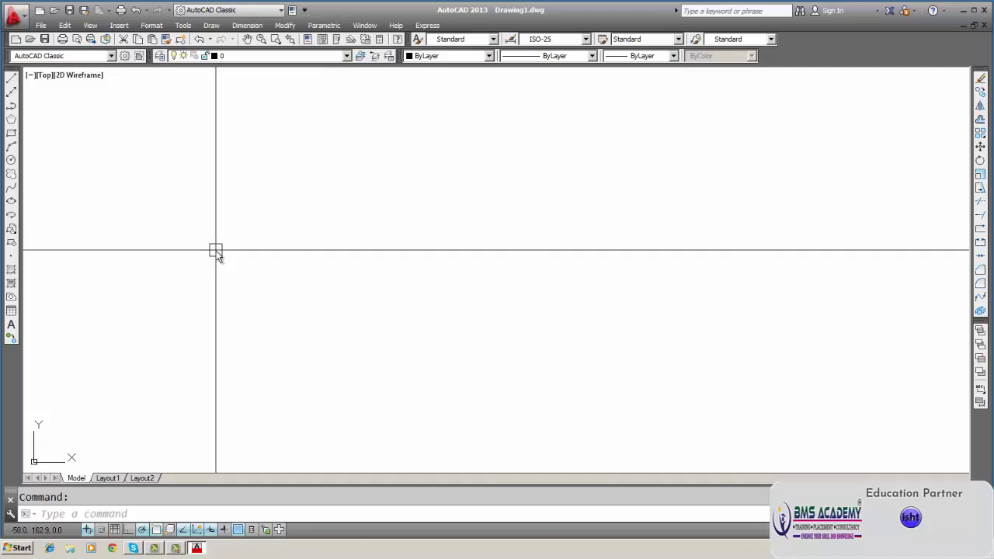
{"action": "left_click", "coordinate": [183, 25]}
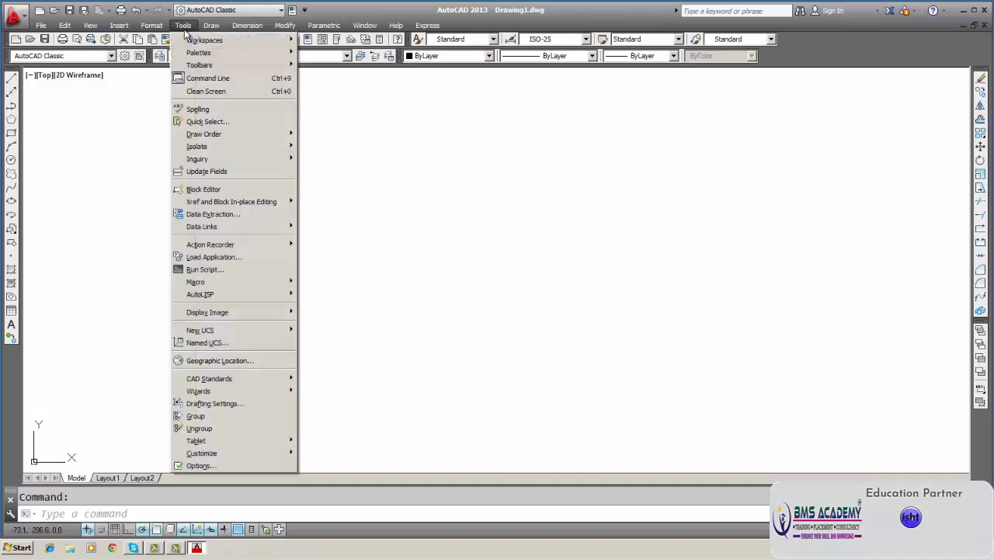
{"action": "left_click", "coordinate": [229, 468]}
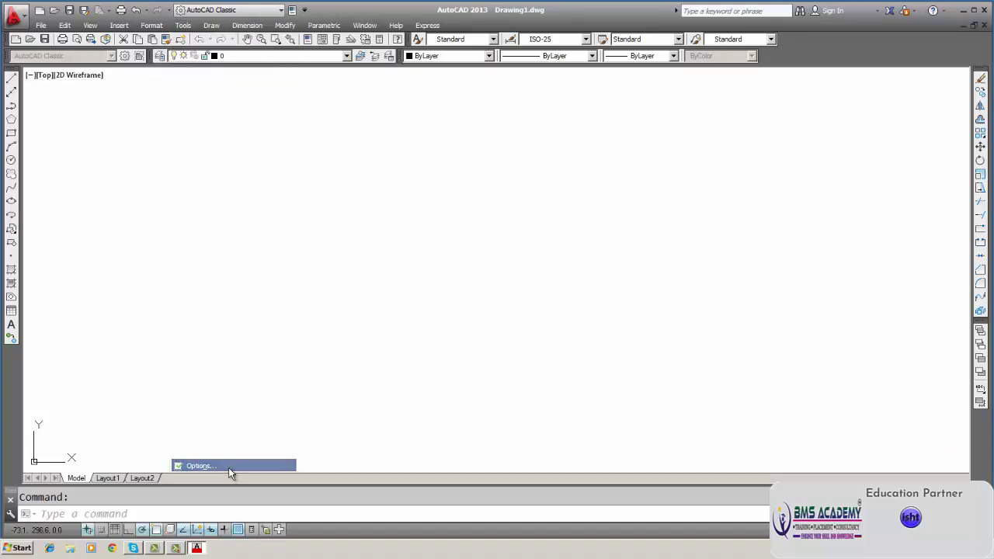
{"action": "left_click", "coordinate": [362, 308]}
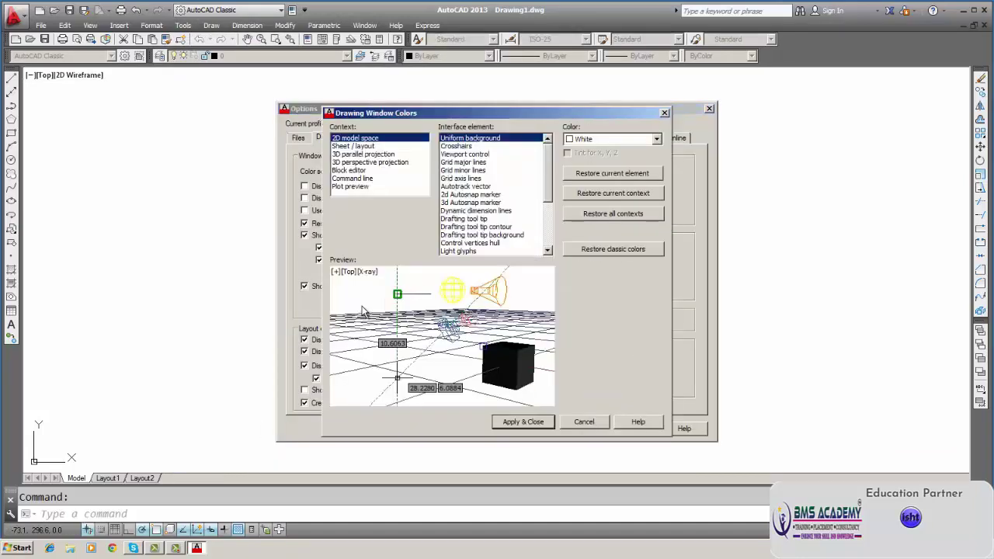
{"action": "left_click", "coordinate": [656, 140]}
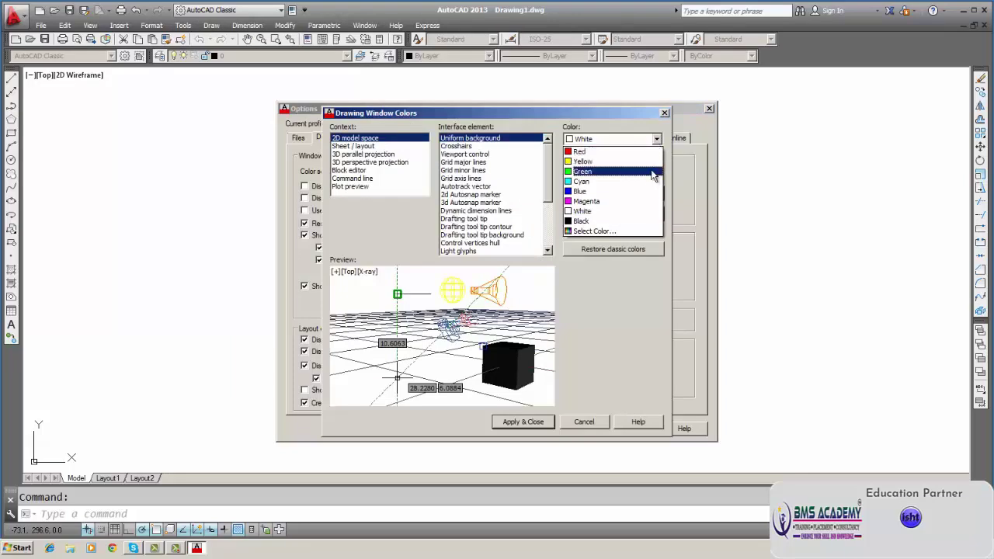
{"action": "left_click", "coordinate": [616, 223]}
{"action": "left_click", "coordinate": [610, 245]}
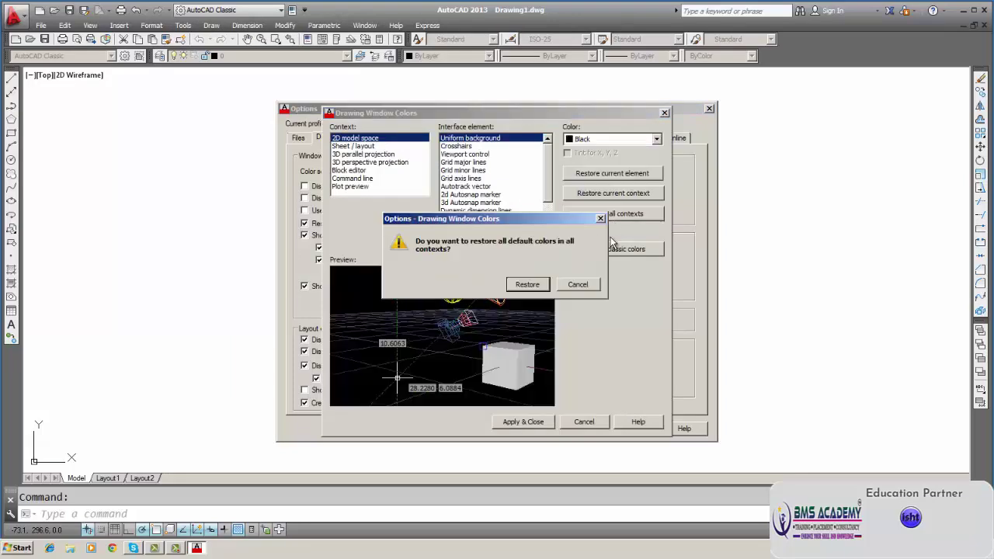
{"action": "left_click", "coordinate": [527, 284]}
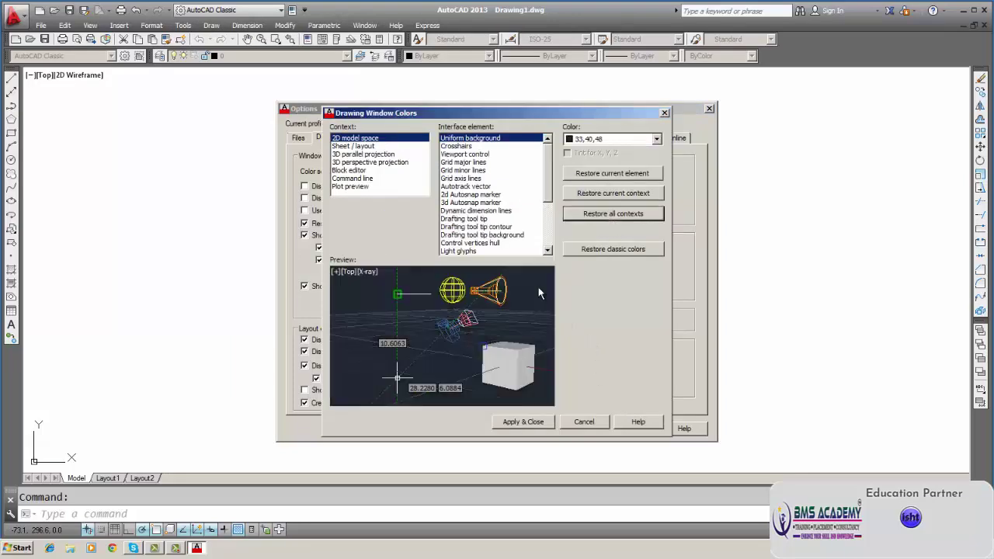
{"action": "left_click", "coordinate": [534, 423]}
{"action": "left_click", "coordinate": [534, 425]}
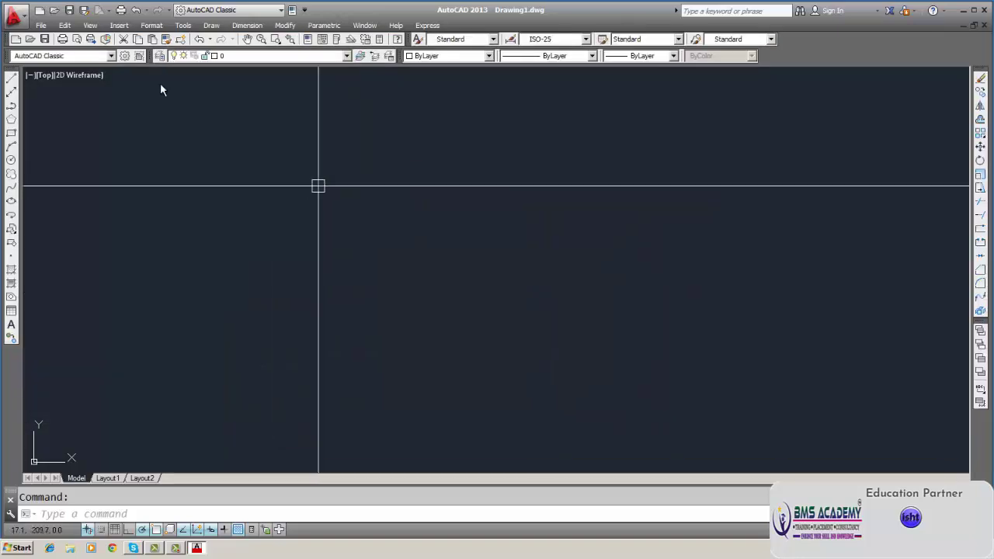
Reopen Options, keep the Dark color scheme, and apply the display settings.
{"action": "left_click", "coordinate": [184, 25]}
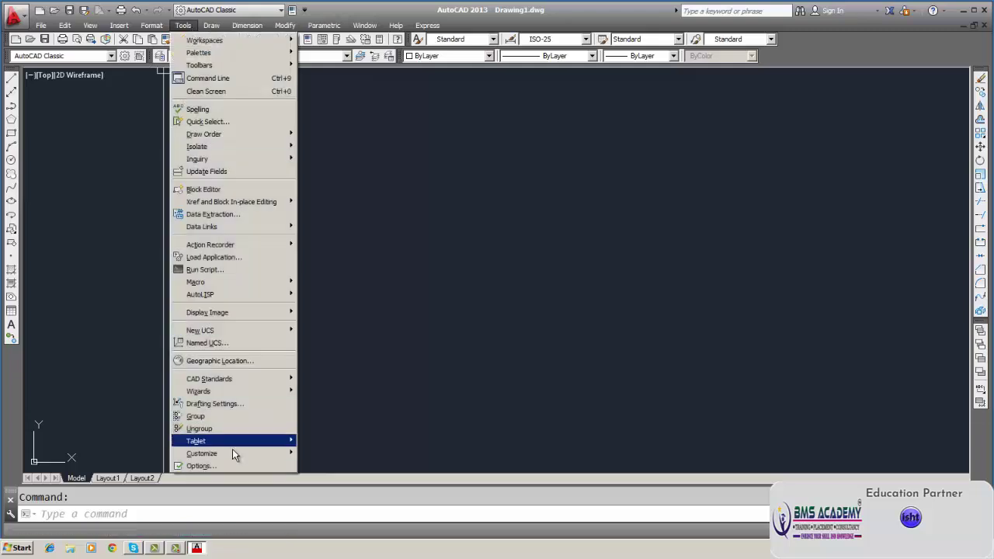
{"action": "left_click", "coordinate": [200, 466]}
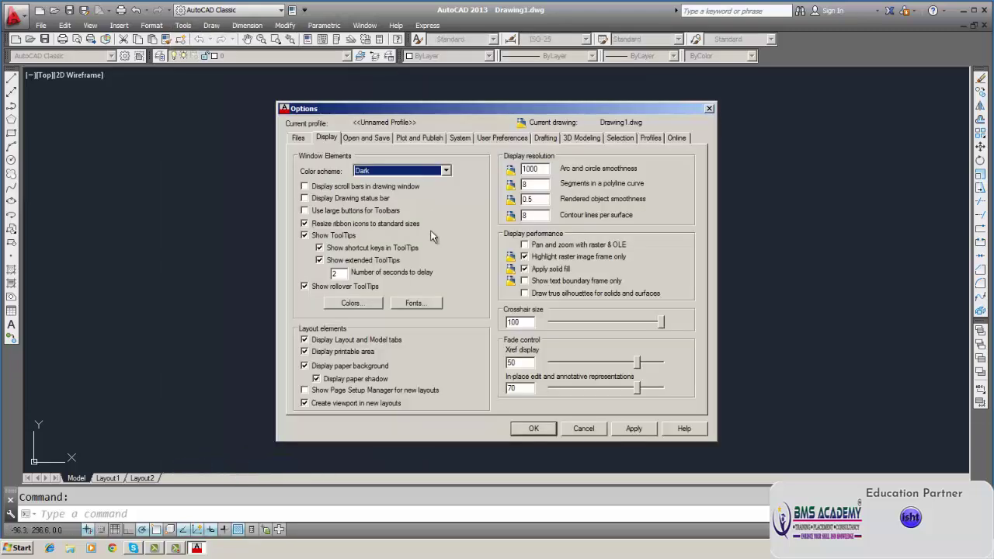
{"action": "left_click", "coordinate": [444, 171]}
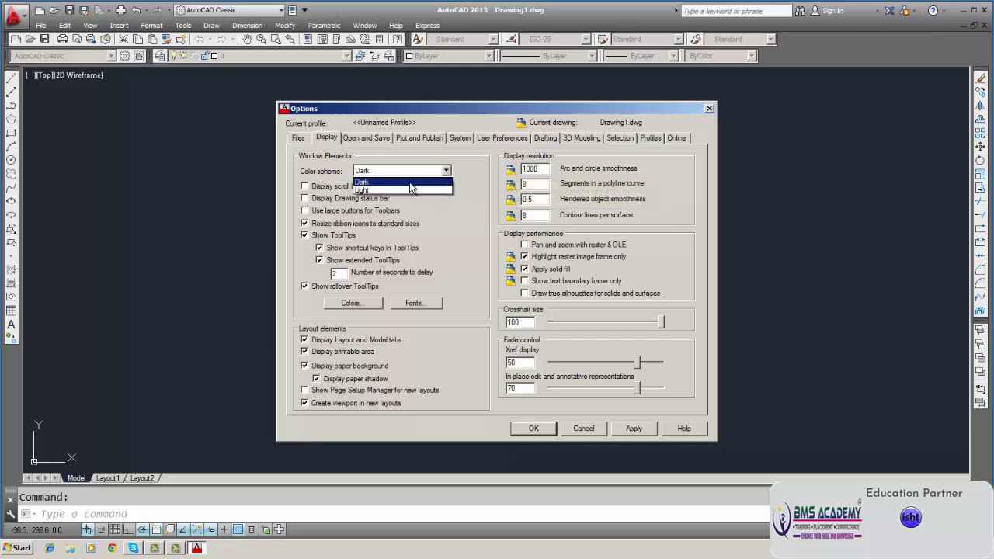
{"action": "left_click", "coordinate": [410, 182]}
{"action": "left_click", "coordinate": [626, 425]}
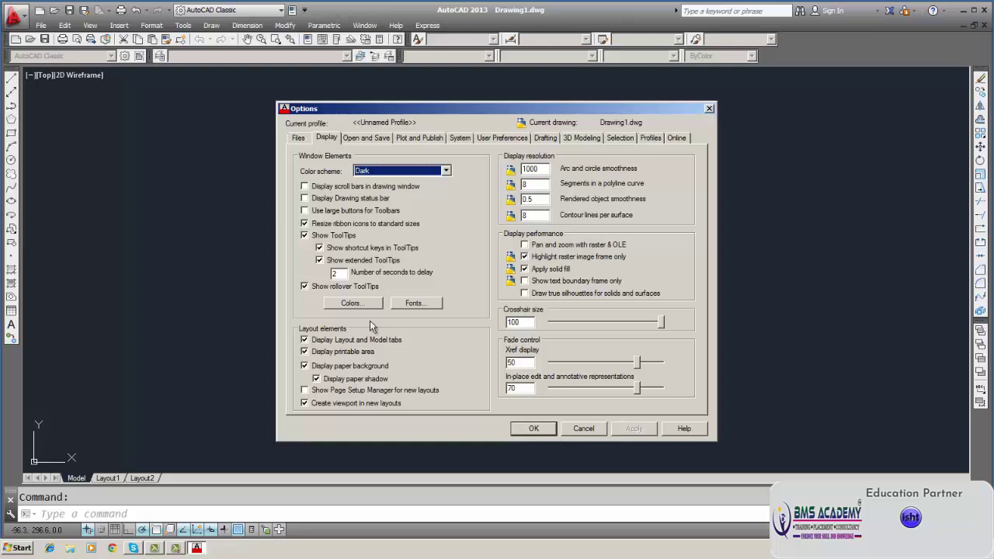
Set the 2D model space uniform background to Black and apply it.
{"action": "left_click", "coordinate": [353, 303]}
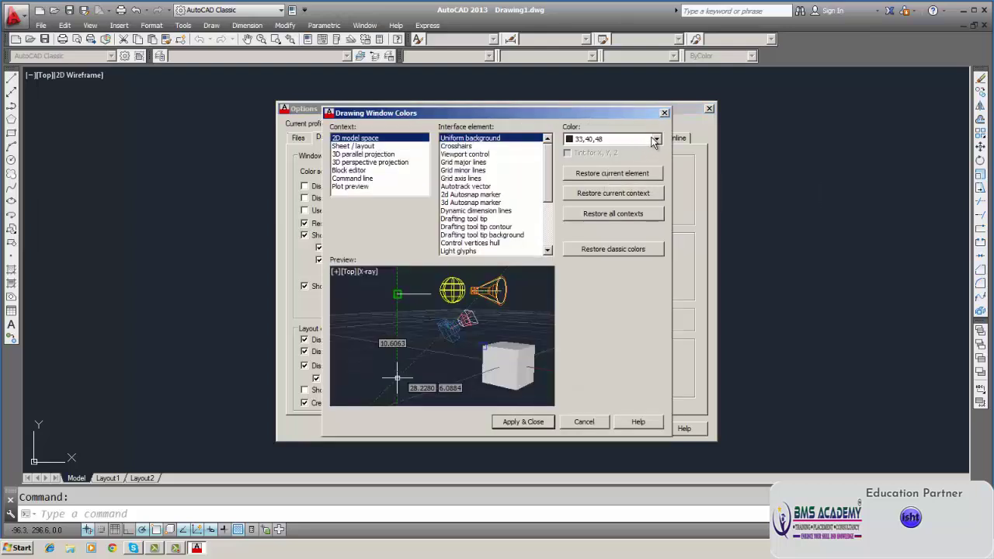
{"action": "left_click", "coordinate": [657, 139]}
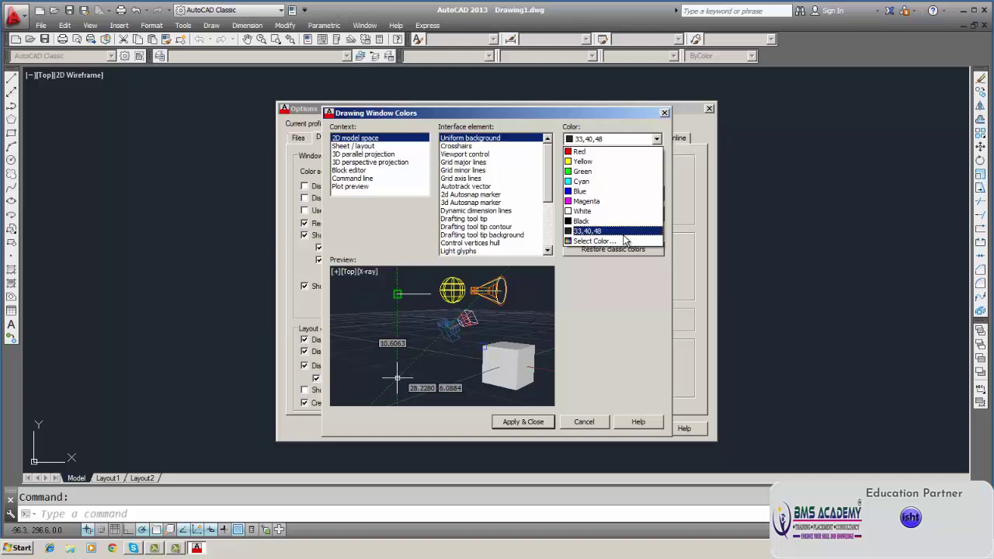
{"action": "left_click", "coordinate": [582, 222]}
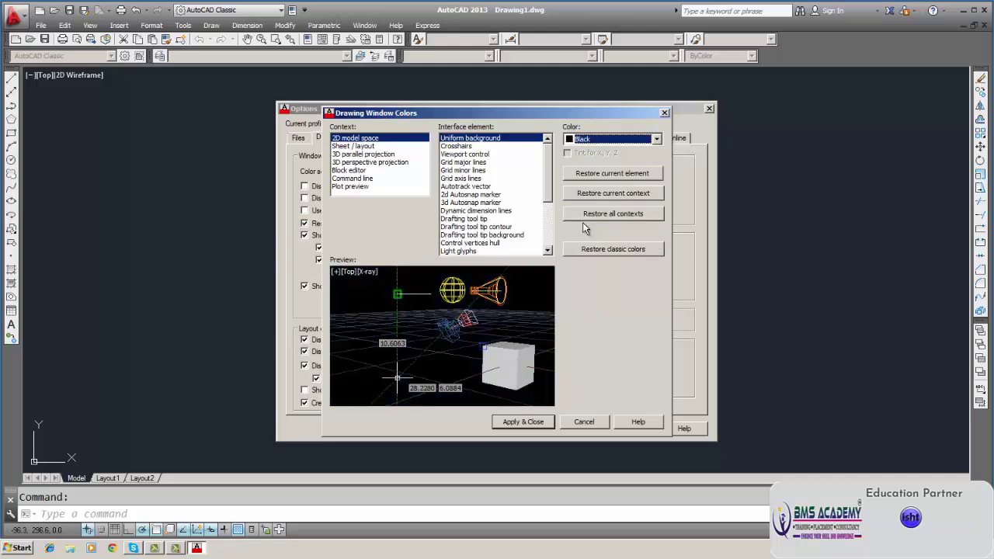
{"action": "left_click", "coordinate": [533, 424]}
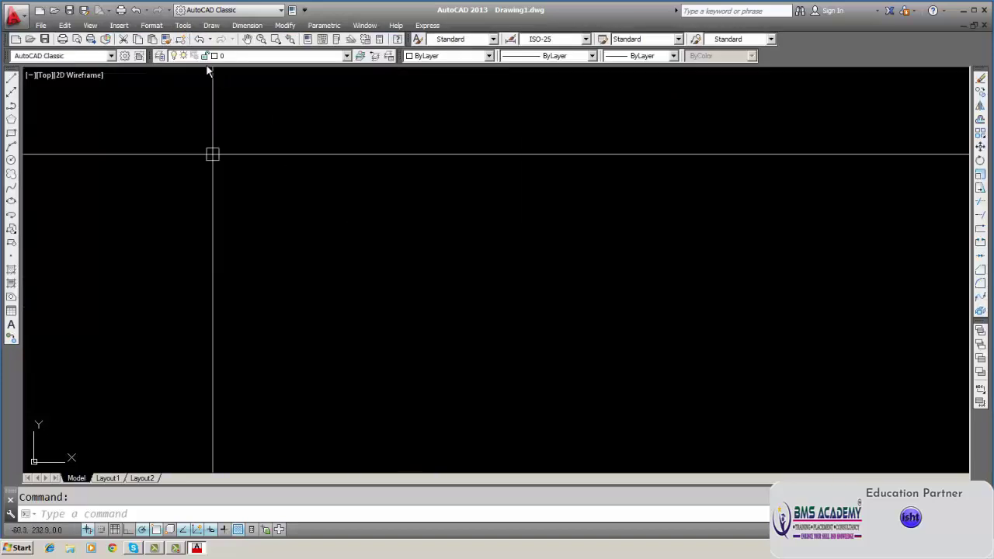
{"action": "left_click", "coordinate": [183, 25]}
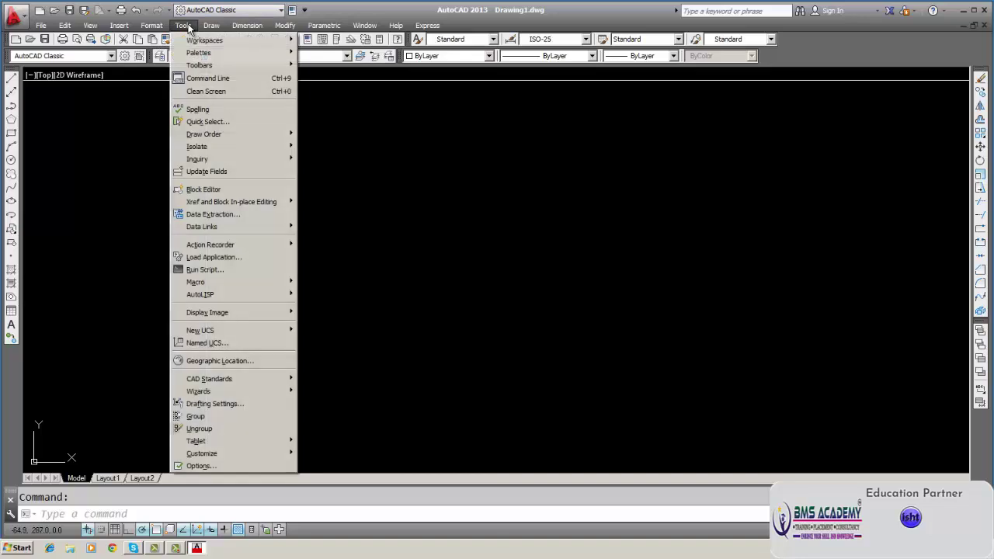
{"action": "left_click", "coordinate": [217, 466]}
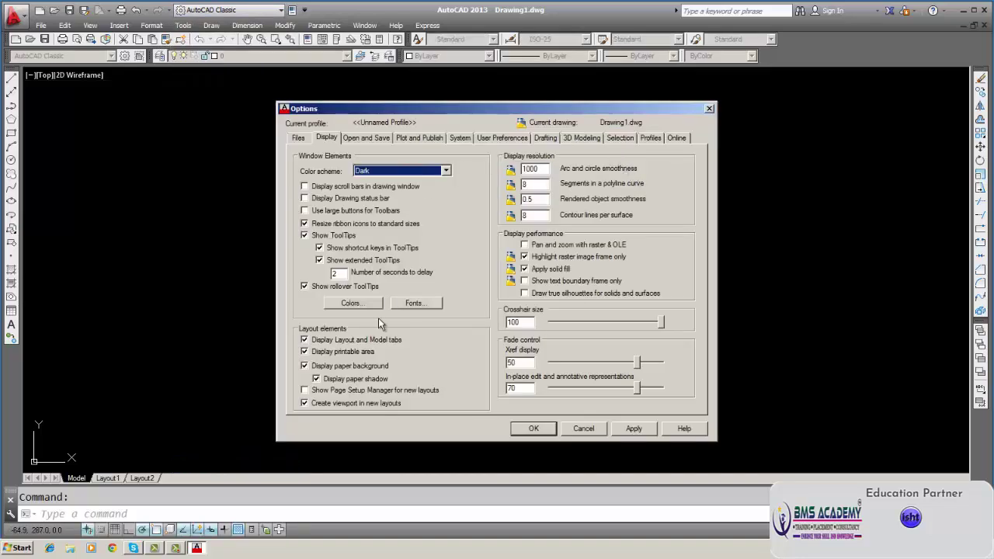
{"action": "left_click", "coordinate": [354, 303]}
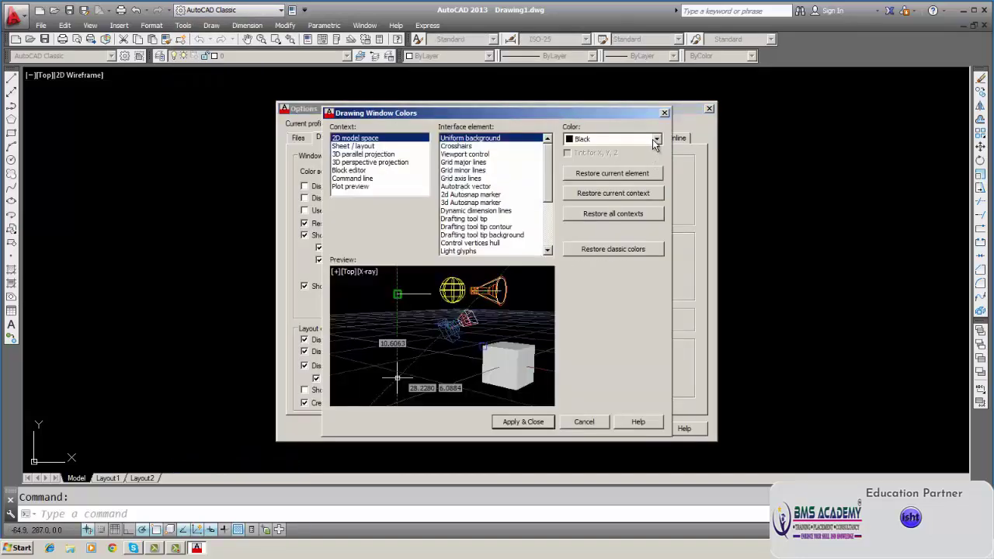
{"action": "left_click", "coordinate": [656, 139]}
{"action": "left_click", "coordinate": [594, 232]}
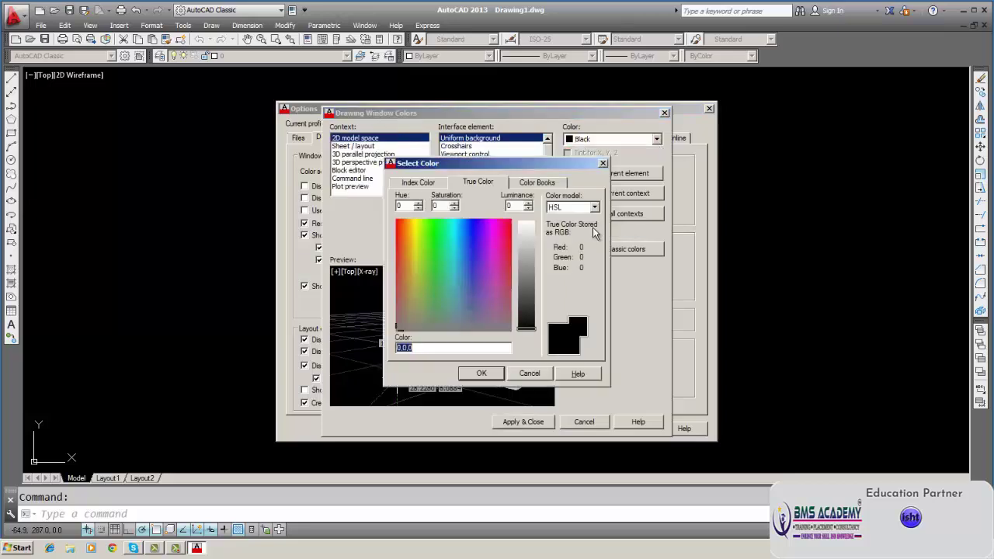
{"action": "left_click", "coordinate": [468, 244]}
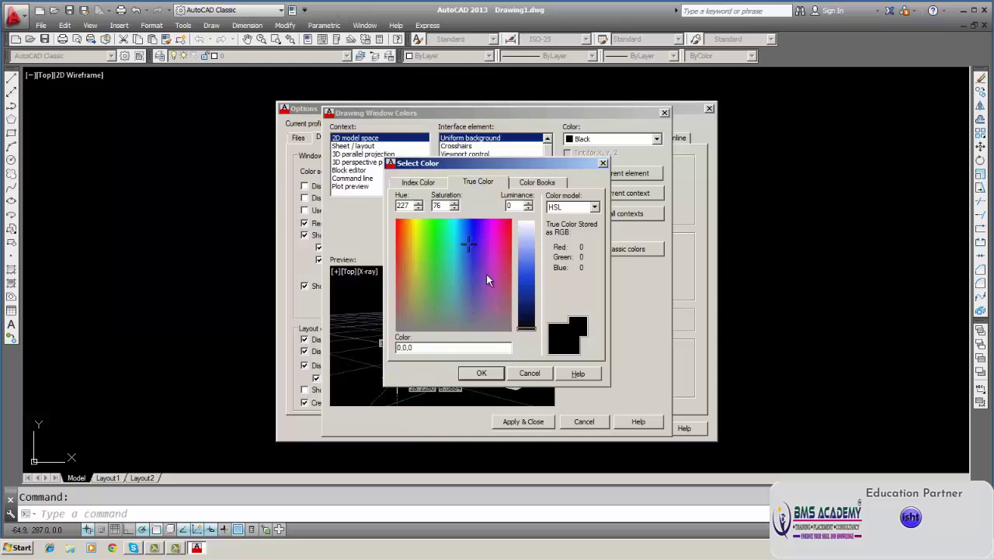
{"action": "left_click", "coordinate": [530, 374]}
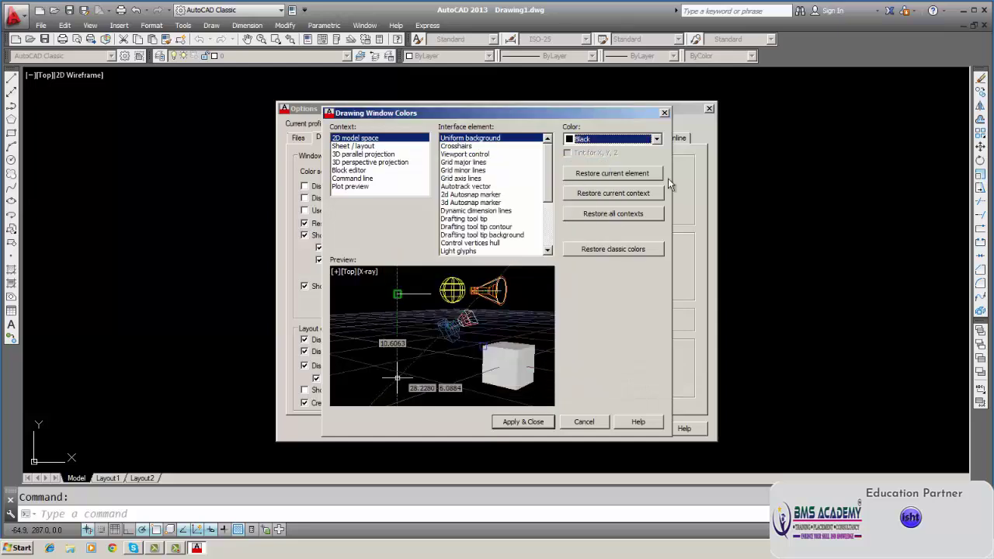
{"action": "left_click", "coordinate": [583, 422]}
{"action": "key", "text": "Escape"}
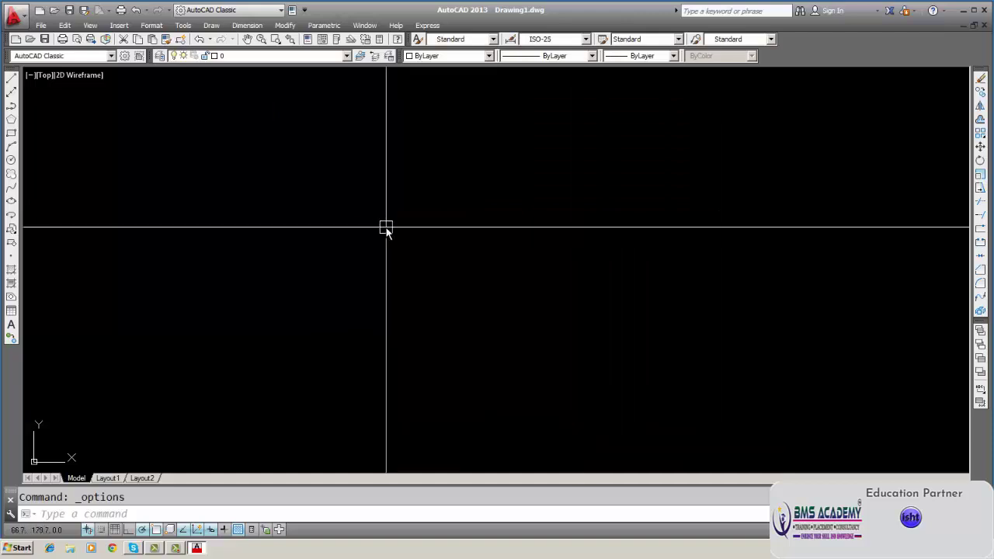
Change the command-line font from Consolas size 14 to size 10 and close Options.
{"action": "left_click", "coordinate": [183, 25]}
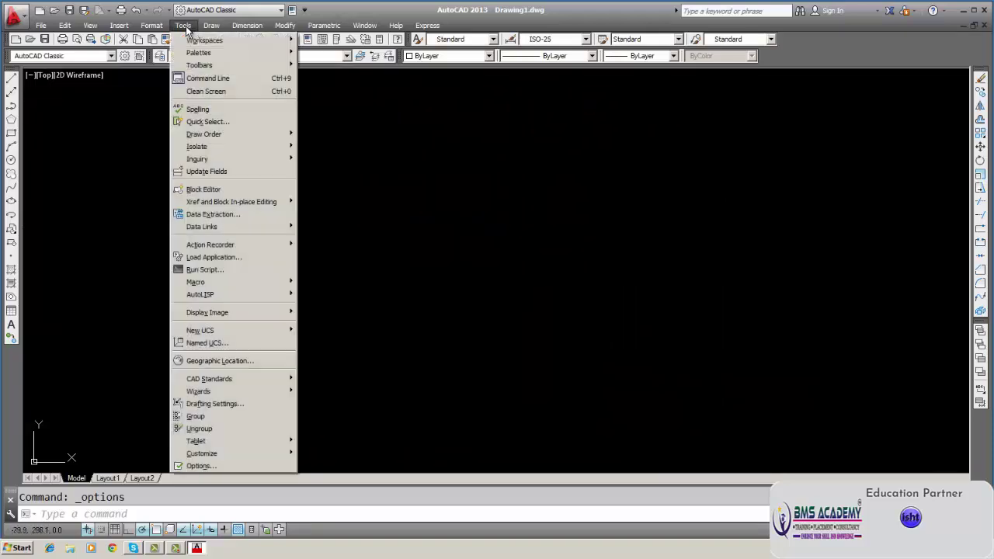
{"action": "left_click", "coordinate": [200, 465]}
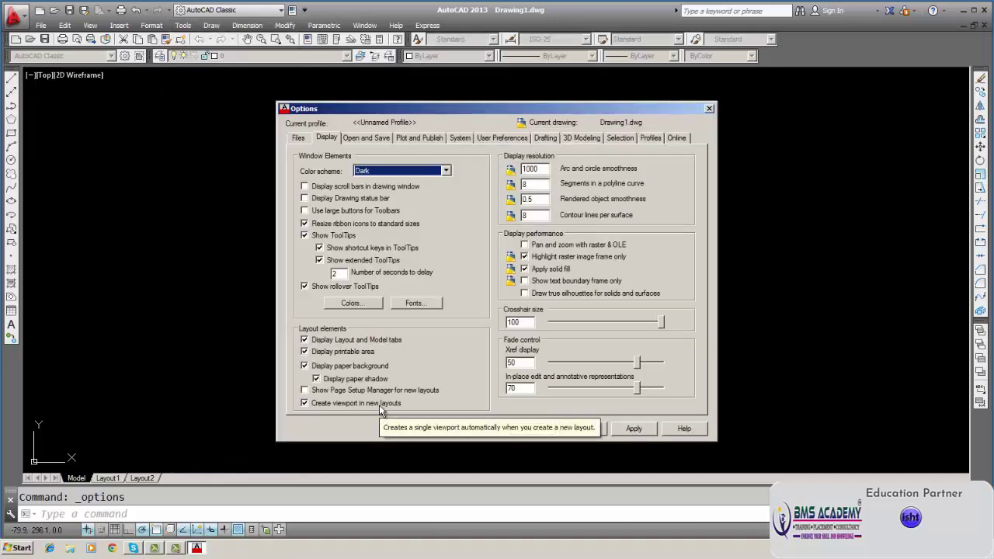
{"action": "left_click", "coordinate": [413, 304]}
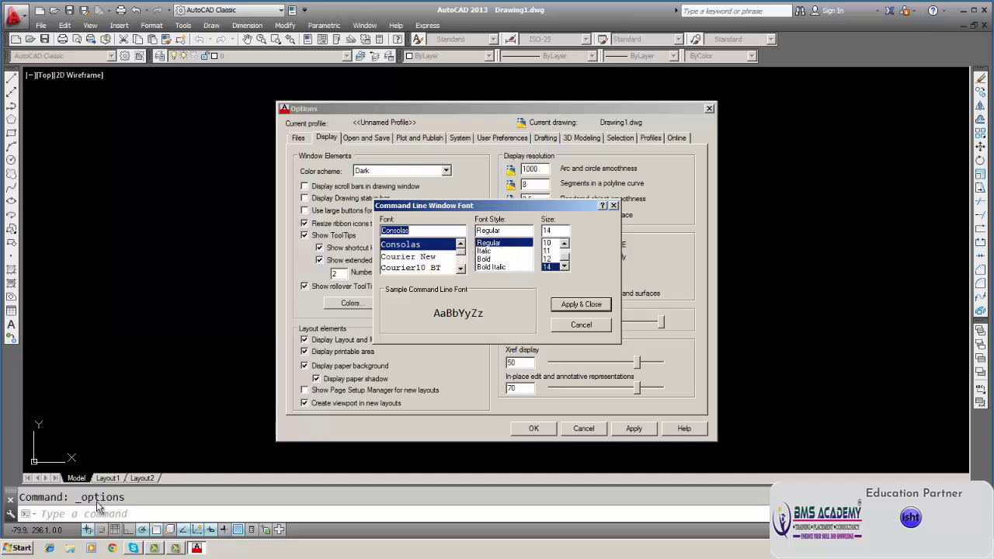
{"action": "left_click", "coordinate": [547, 243]}
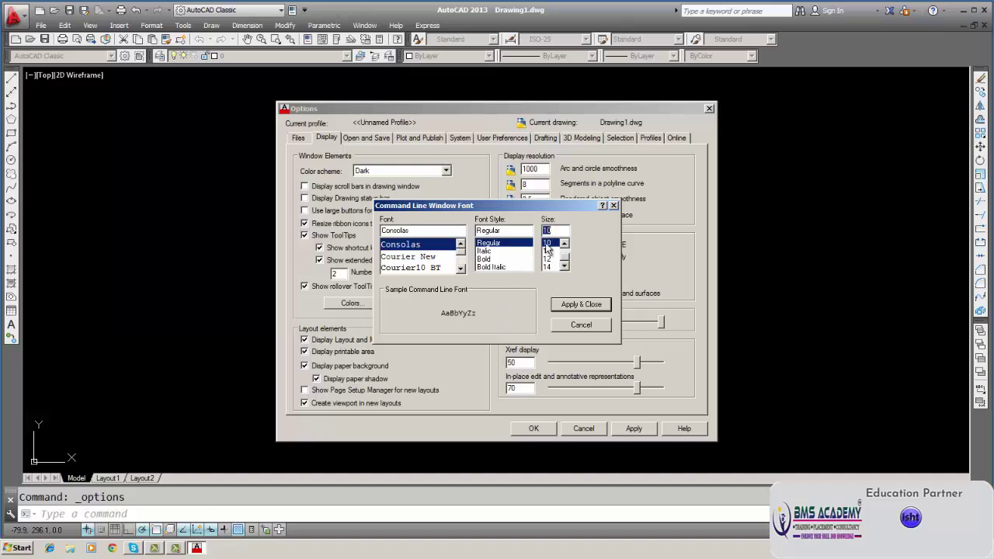
{"action": "left_click", "coordinate": [565, 305]}
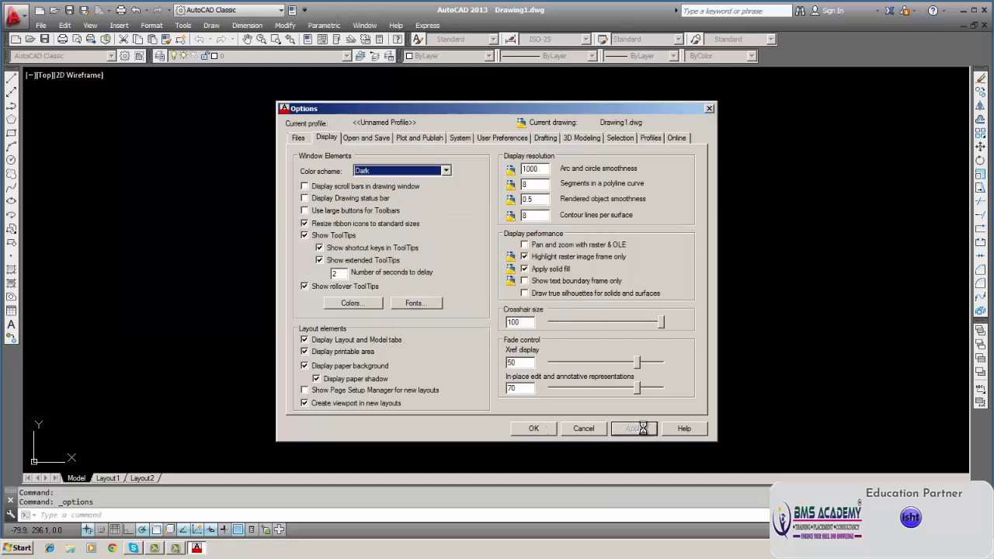
{"action": "left_click", "coordinate": [536, 429]}
{"action": "left_click", "coordinate": [526, 433]}
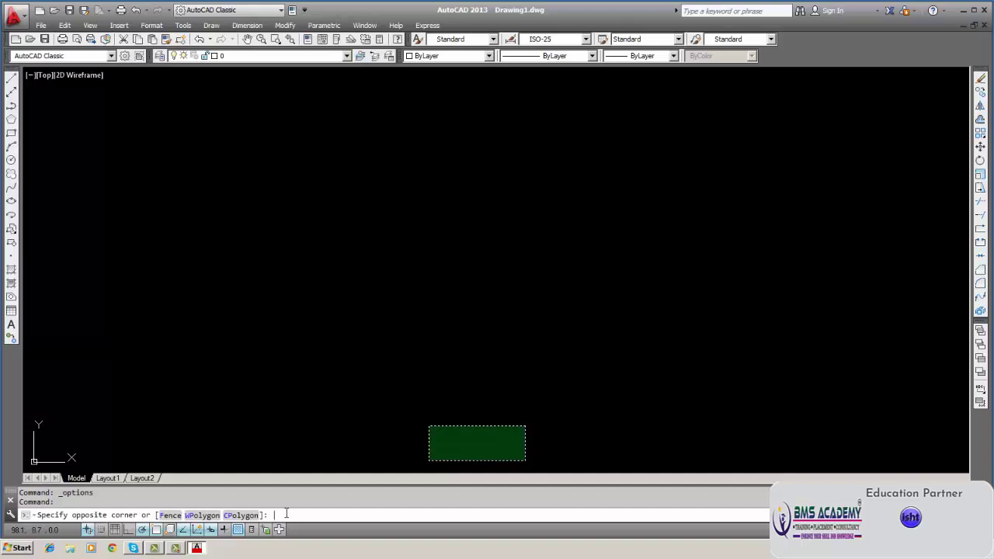
{"action": "key", "text": "Escape"}
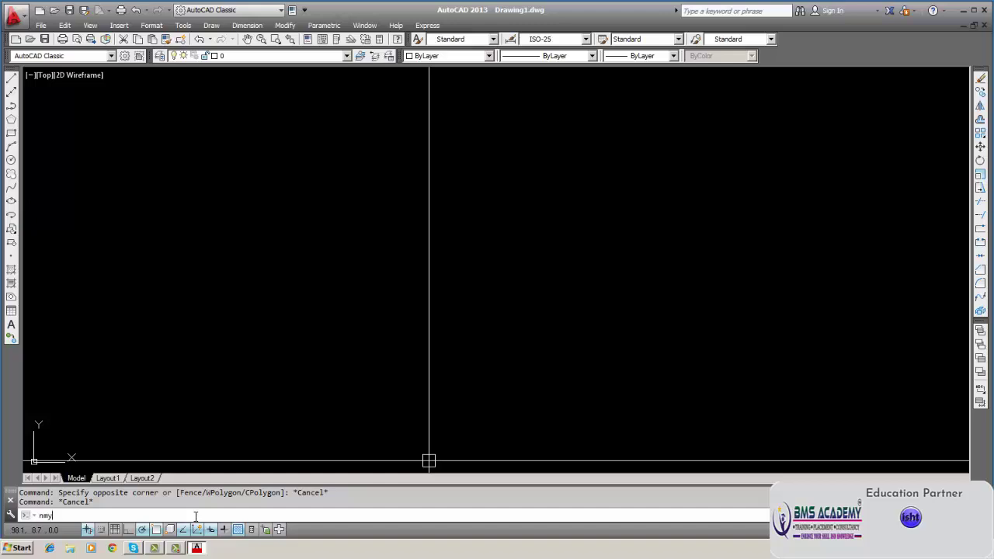
{"action": "key", "text": "BackSpace"}
{"action": "key", "text": "BackSpace"}
{"action": "key", "text": "BackSpace"}
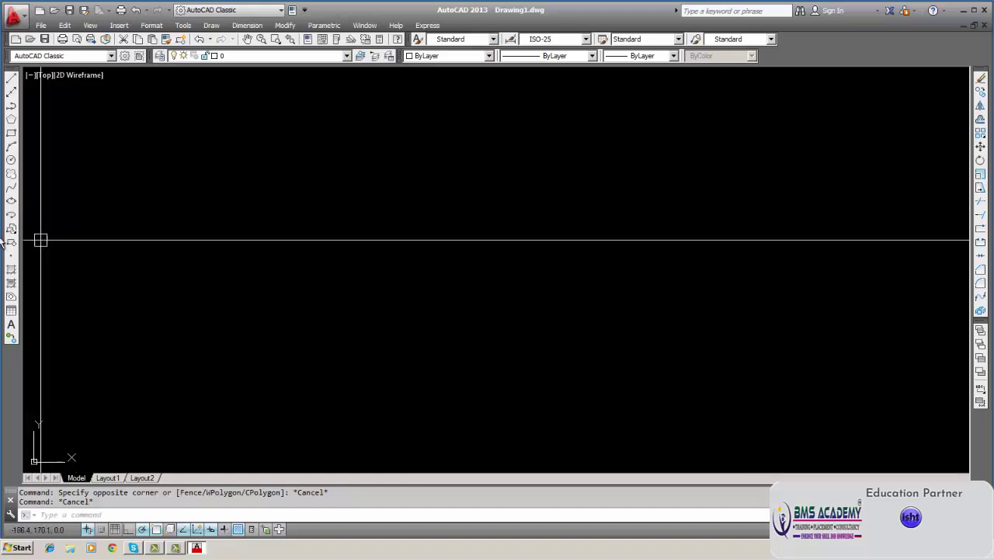
Set the command-line font to Courier10 BT, Bold, size 14 and close Options.
{"action": "left_click", "coordinate": [183, 25]}
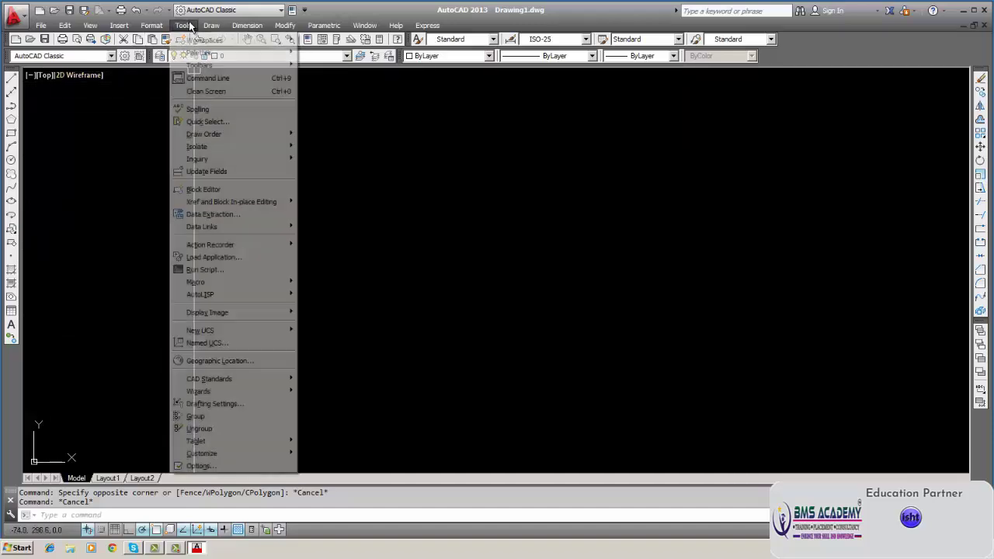
{"action": "left_click", "coordinate": [194, 464]}
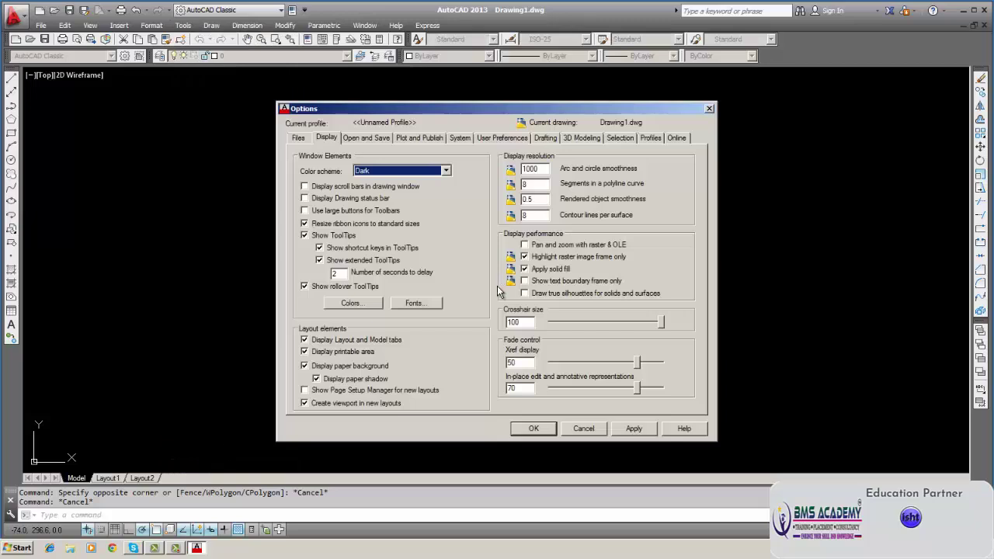
{"action": "left_click", "coordinate": [409, 302]}
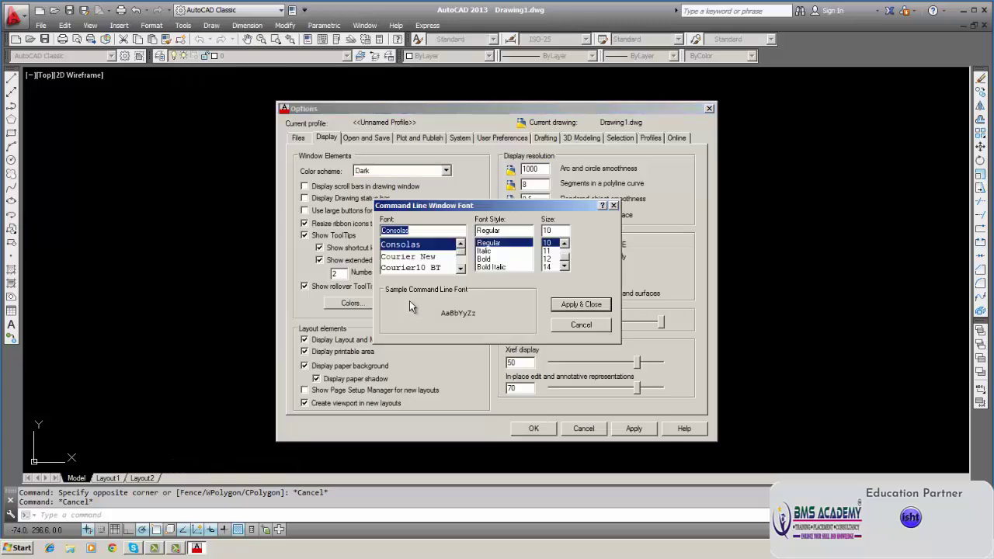
{"action": "left_click", "coordinate": [486, 260]}
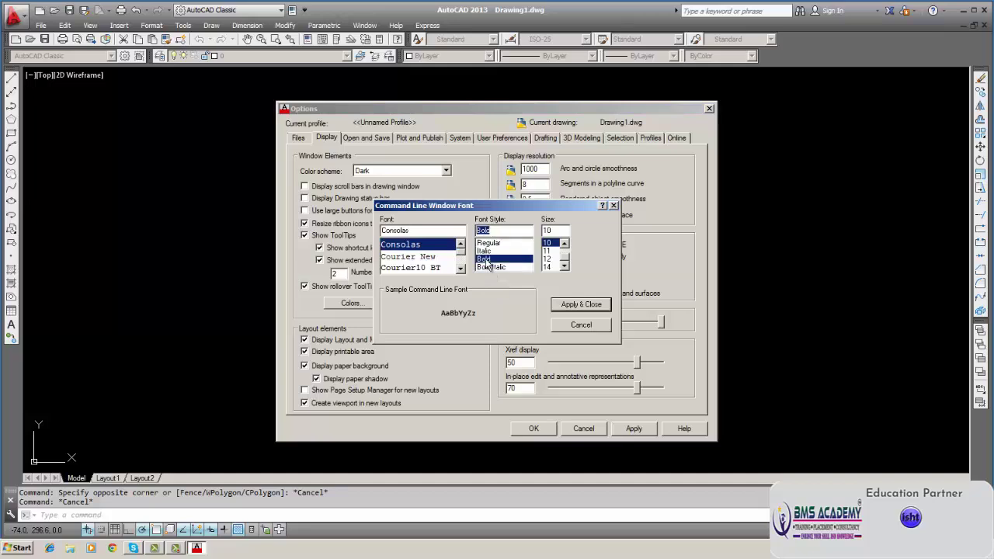
{"action": "left_click", "coordinate": [547, 267]}
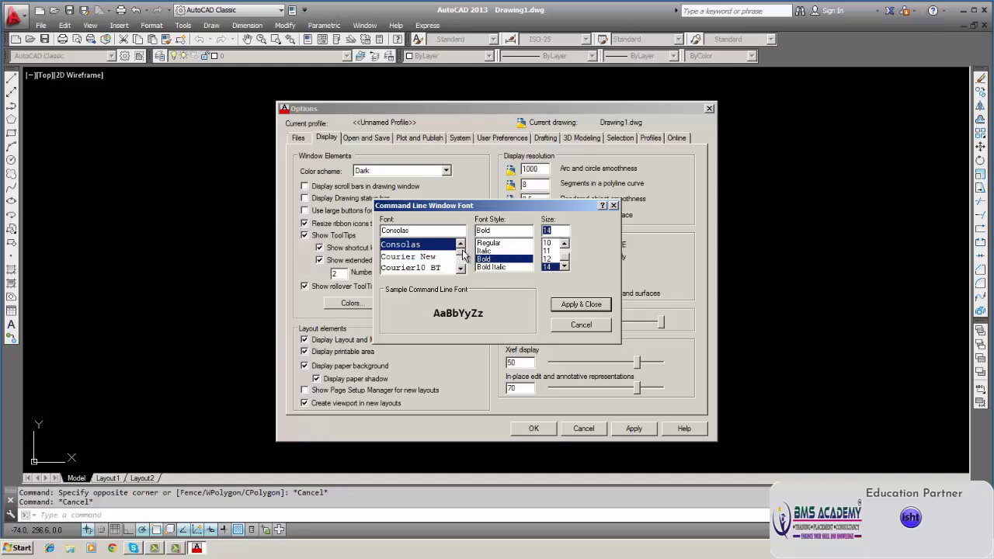
{"action": "scroll", "coordinate": [465, 259], "scroll_direction": "down", "scroll_amount": 2}
{"action": "scroll", "coordinate": [465, 258], "scroll_direction": "up", "scroll_amount": 1}
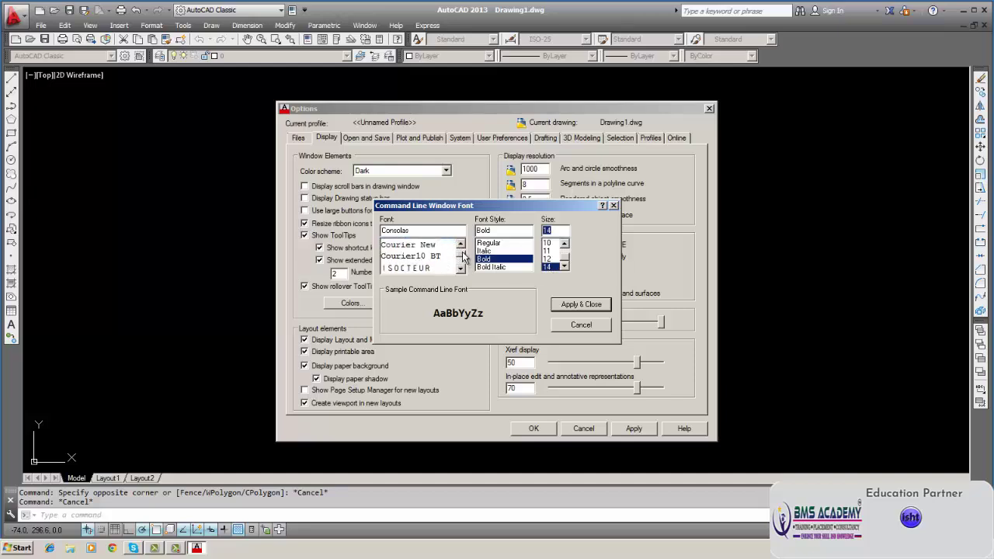
{"action": "left_click", "coordinate": [423, 257]}
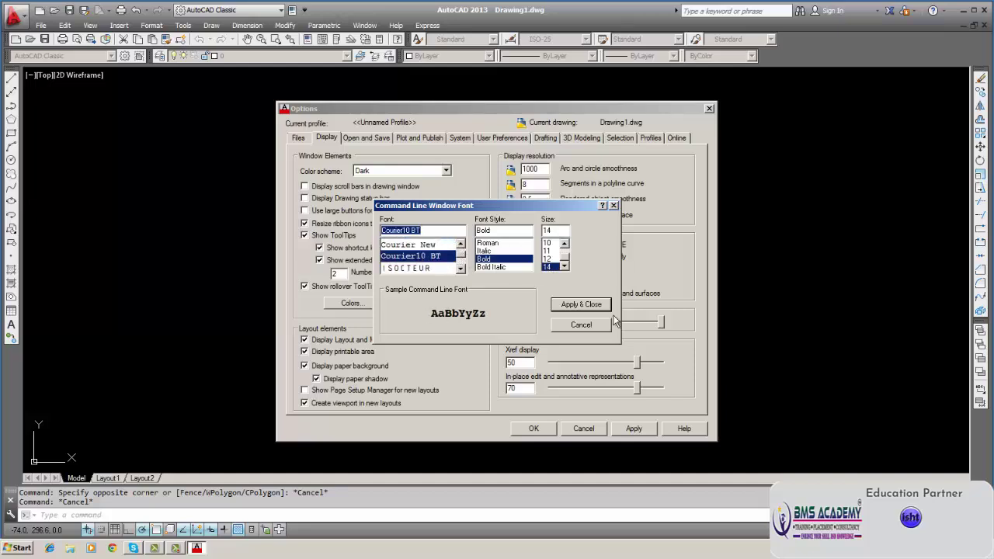
{"action": "left_click", "coordinate": [580, 305]}
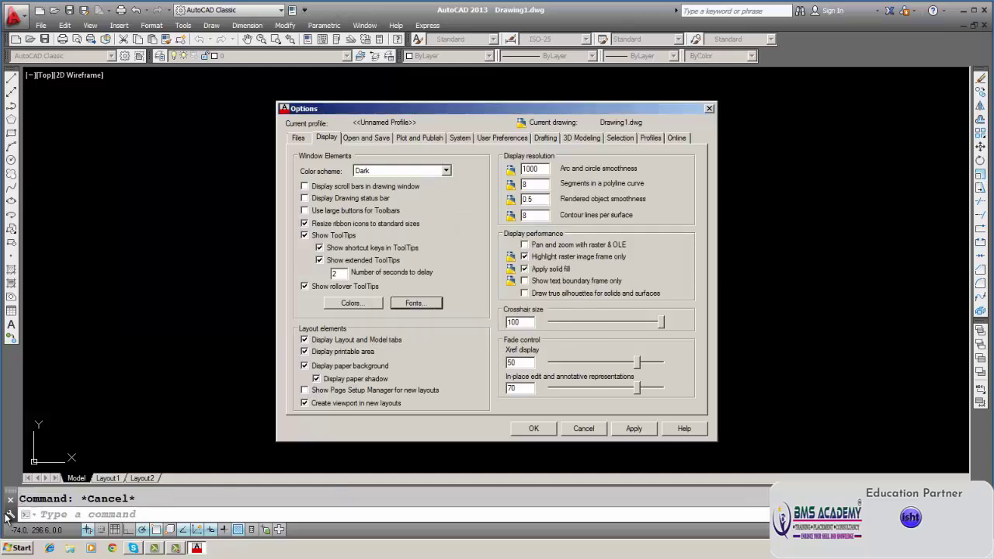
{"action": "left_click", "coordinate": [533, 429]}
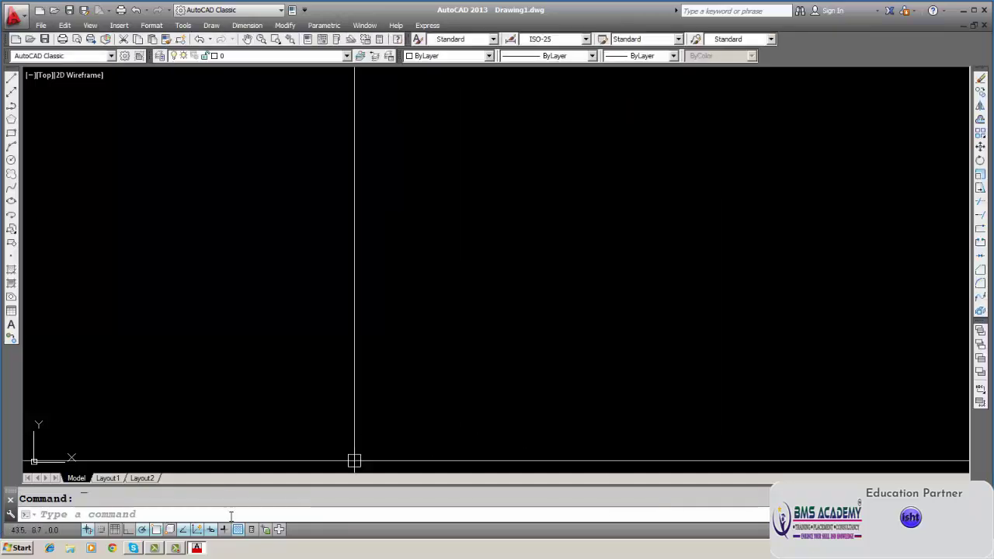
Start entering a command 'csss' at the command line and erase the mistyped character.
{"action": "left_click", "coordinate": [144, 515]}
{"action": "type", "text": "csss"}
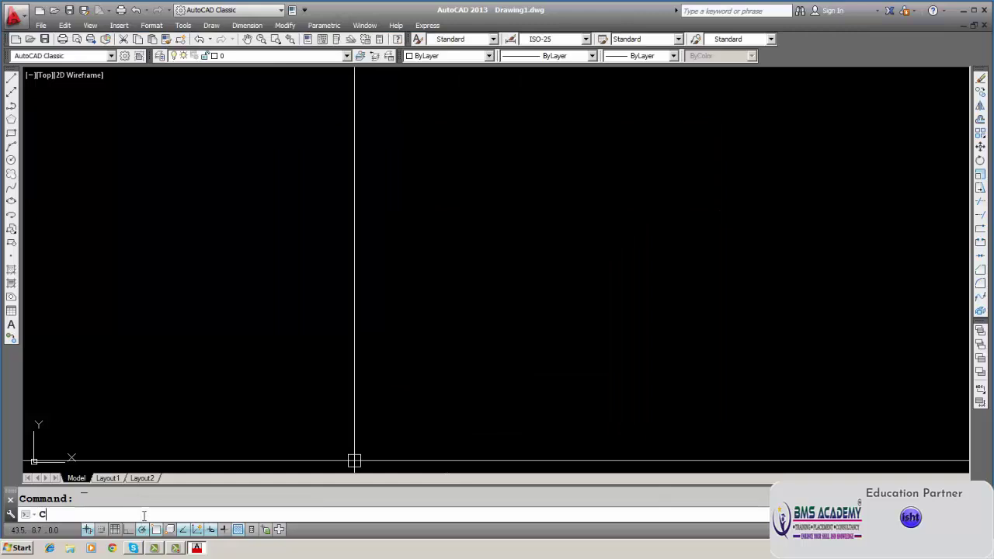
{"action": "key", "text": "BackSpace"}
{"action": "key", "text": "BackSpace"}
{"action": "key", "text": "BackSpace"}
{"action": "key", "text": "BackSpace"}
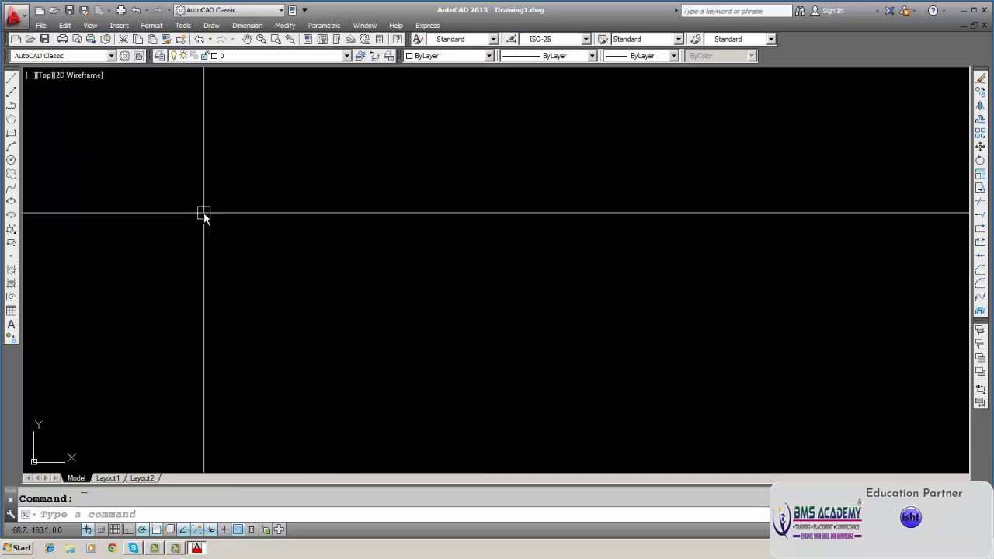
Switch the command-line font back to Consolas size 10 and apply it.
{"action": "left_click", "coordinate": [189, 26]}
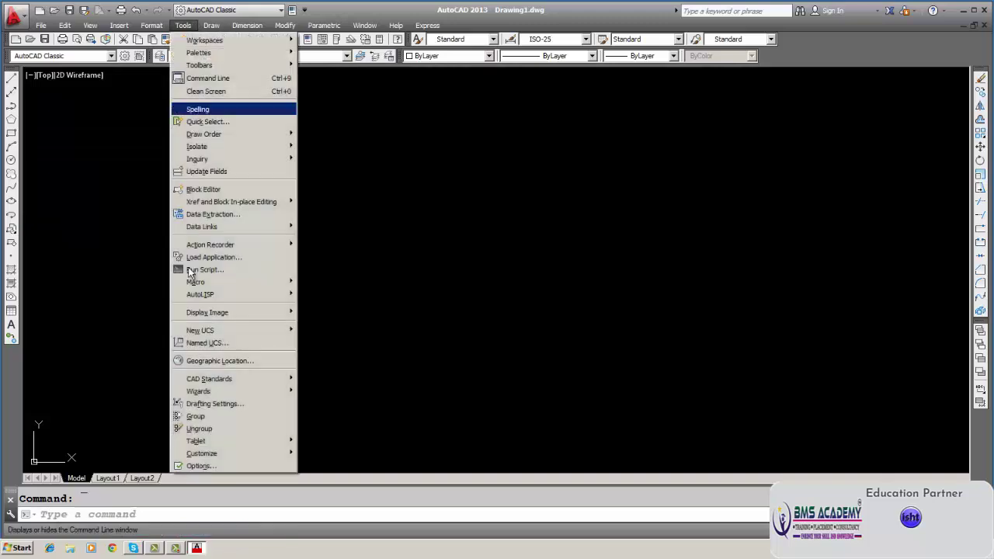
{"action": "left_click", "coordinate": [195, 466]}
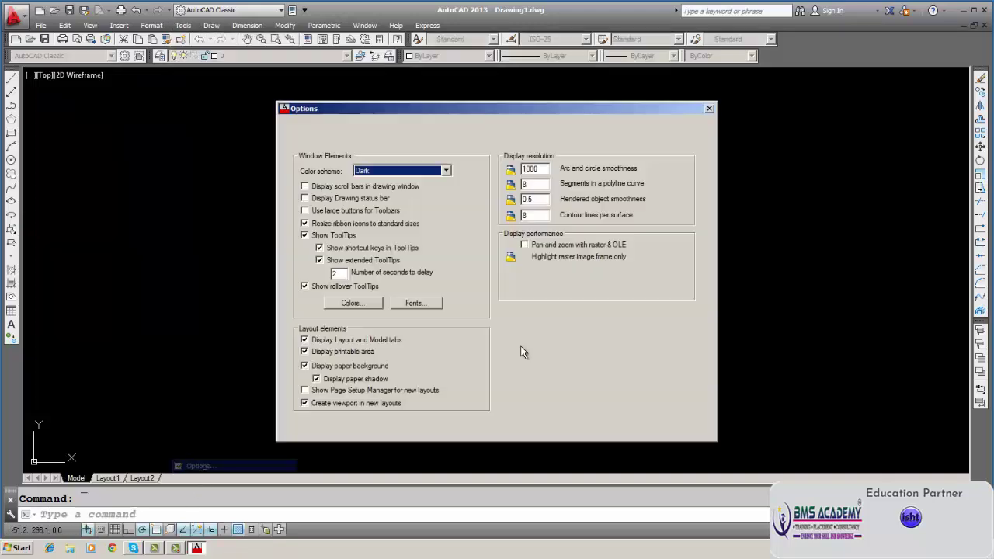
{"action": "left_click", "coordinate": [420, 305]}
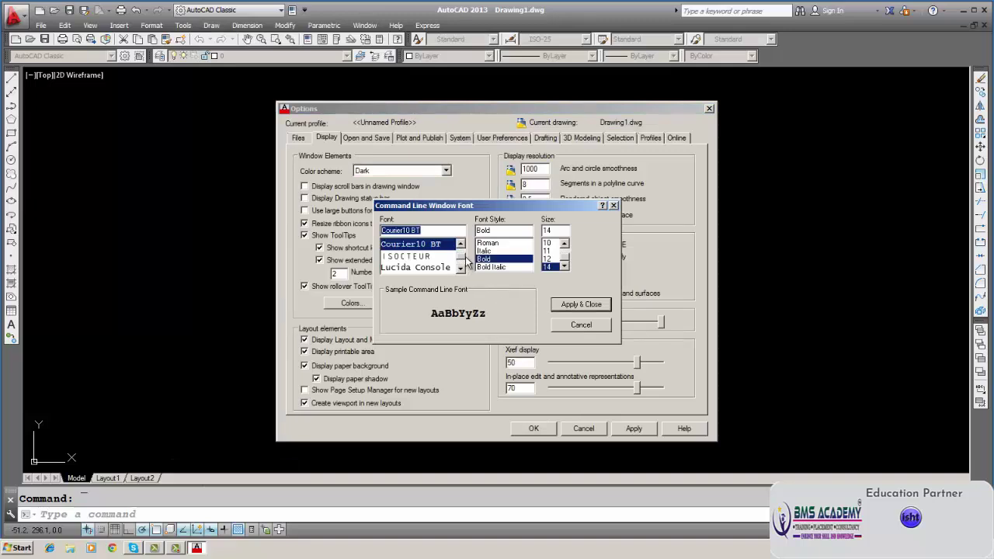
{"action": "scroll", "coordinate": [461, 262], "scroll_direction": "up", "scroll_amount": 2}
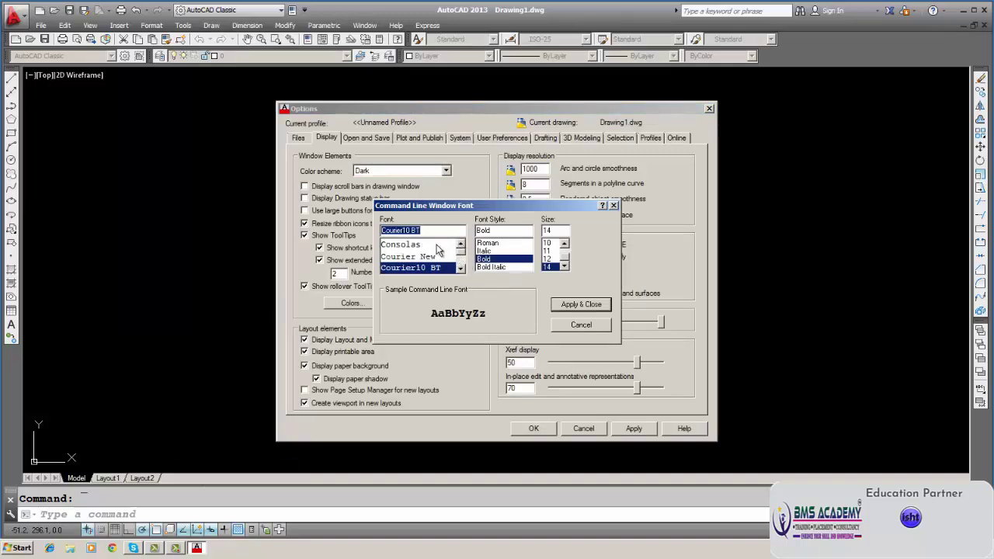
{"action": "left_click", "coordinate": [438, 246]}
{"action": "left_click", "coordinate": [548, 243]}
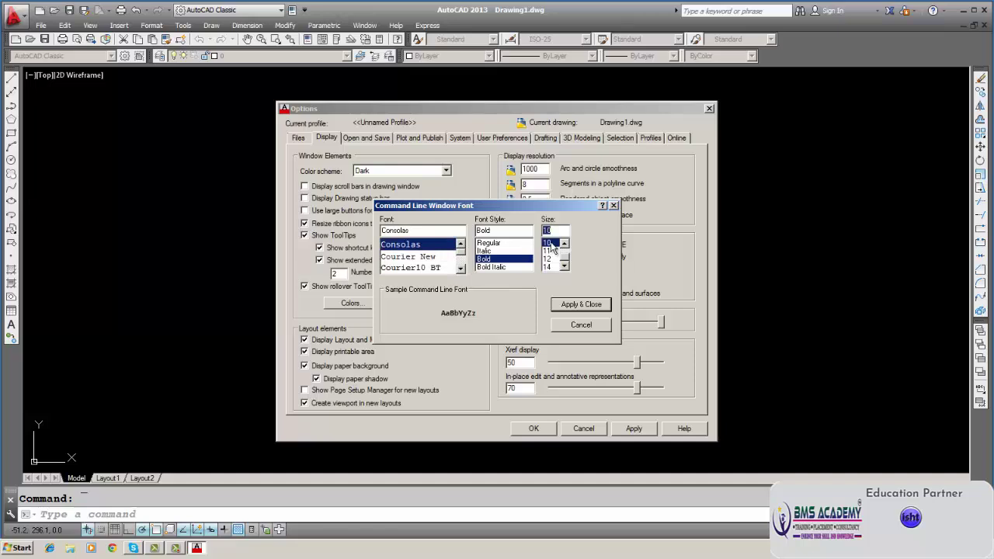
{"action": "left_click", "coordinate": [588, 306]}
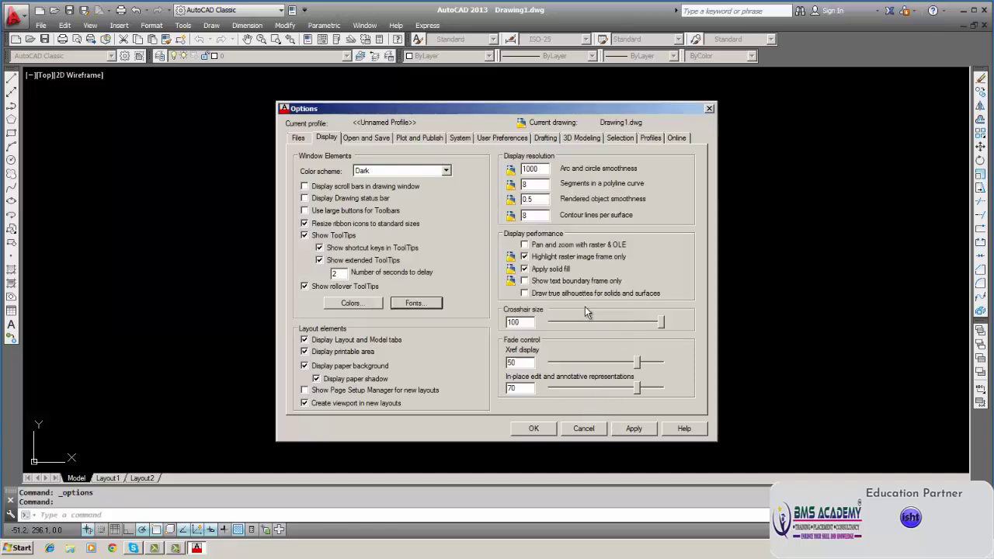
{"action": "left_click", "coordinate": [628, 429]}
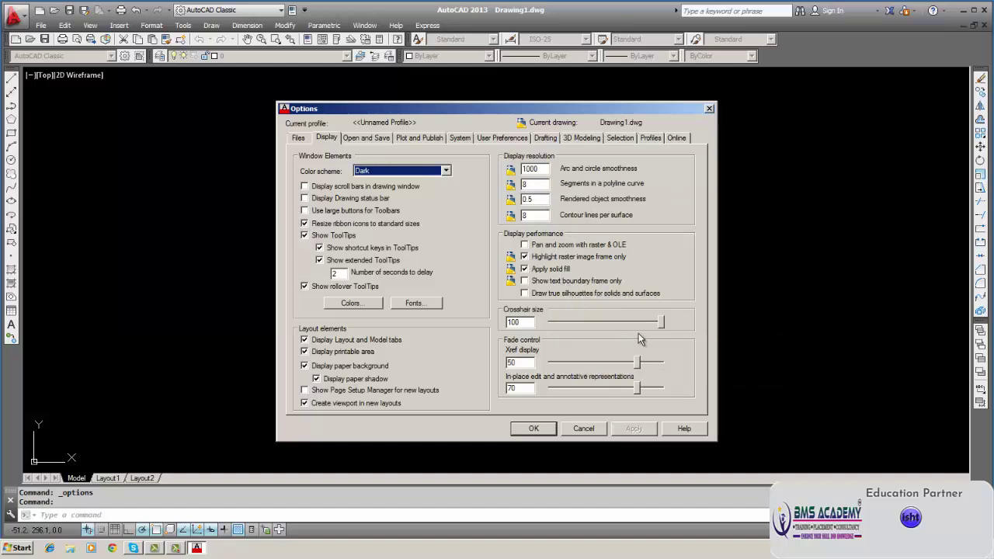
Reduce the crosshair size from 100 to 20 and close Options.
{"action": "left_click", "coordinate": [660, 324]}
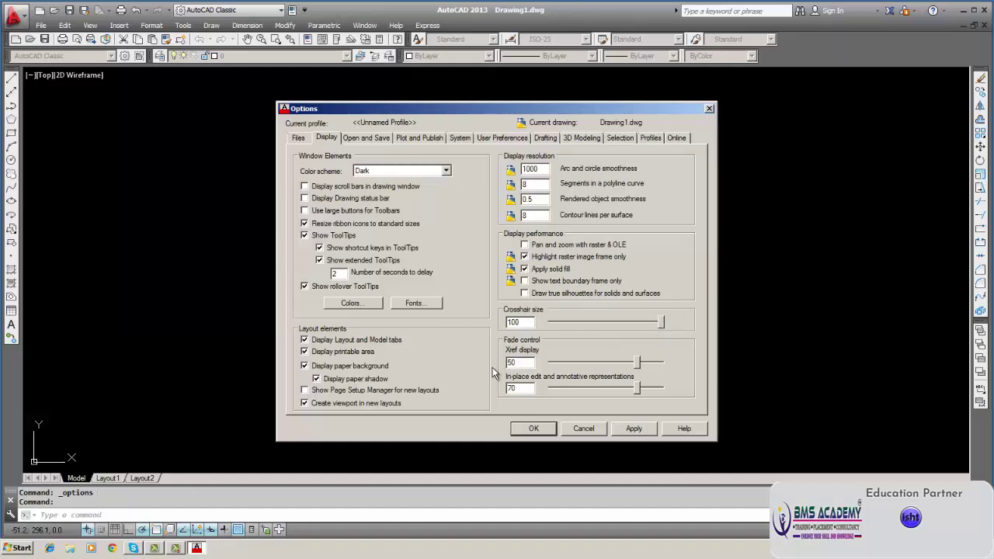
{"action": "double_click", "coordinate": [525, 322]}
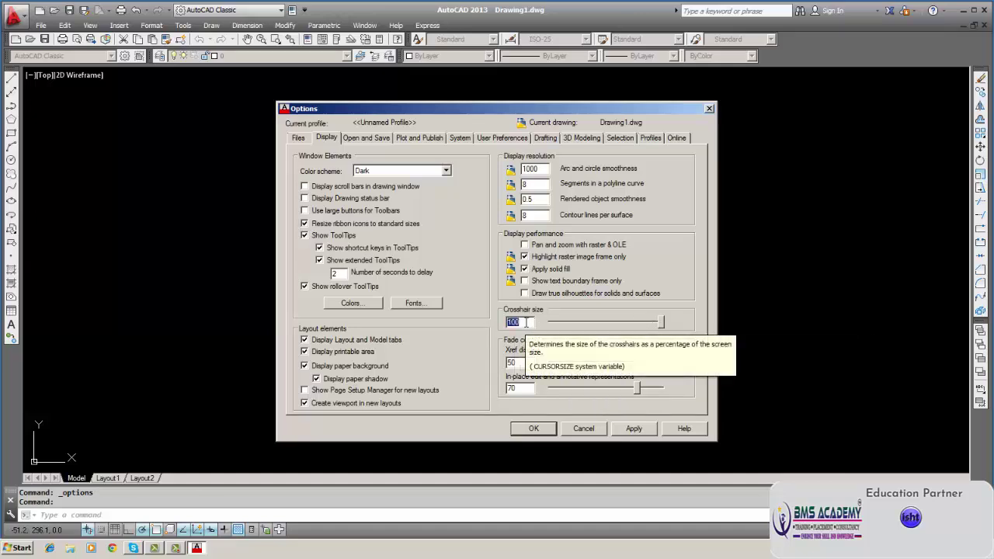
{"action": "key", "text": "BackSpace"}
{"action": "key", "text": "Return"}
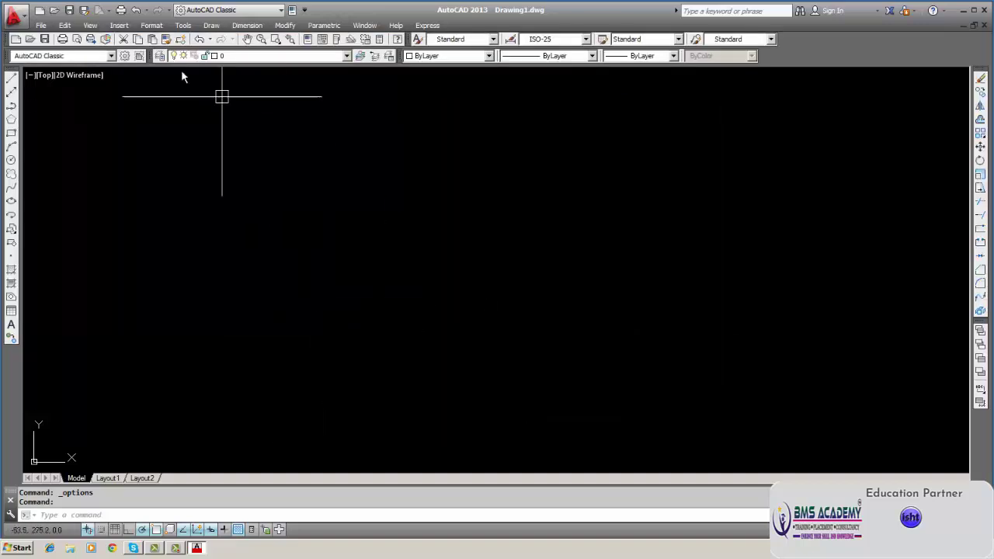
Reset the crosshair size from 20 to 100, apply, and close Options with OK.
{"action": "left_click", "coordinate": [183, 24]}
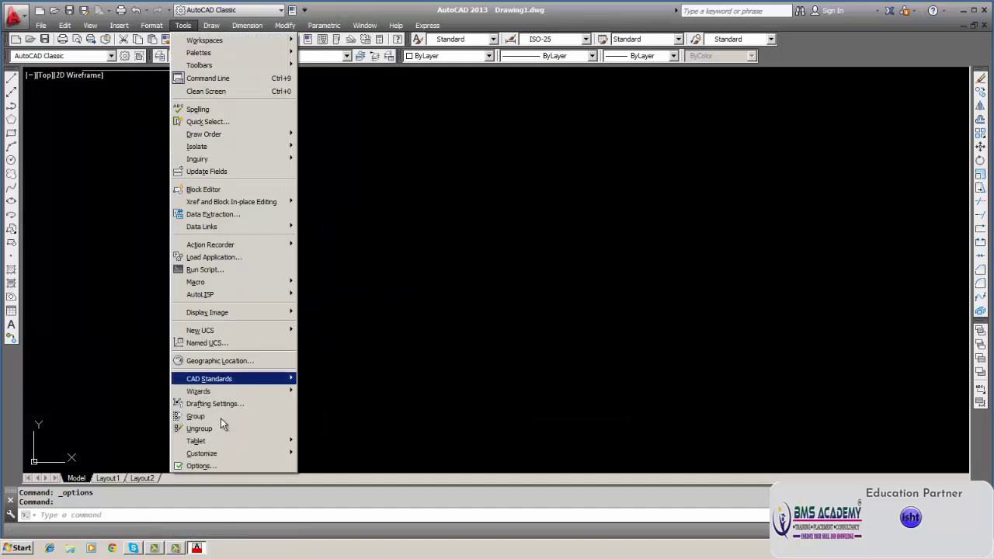
{"action": "left_click", "coordinate": [221, 468]}
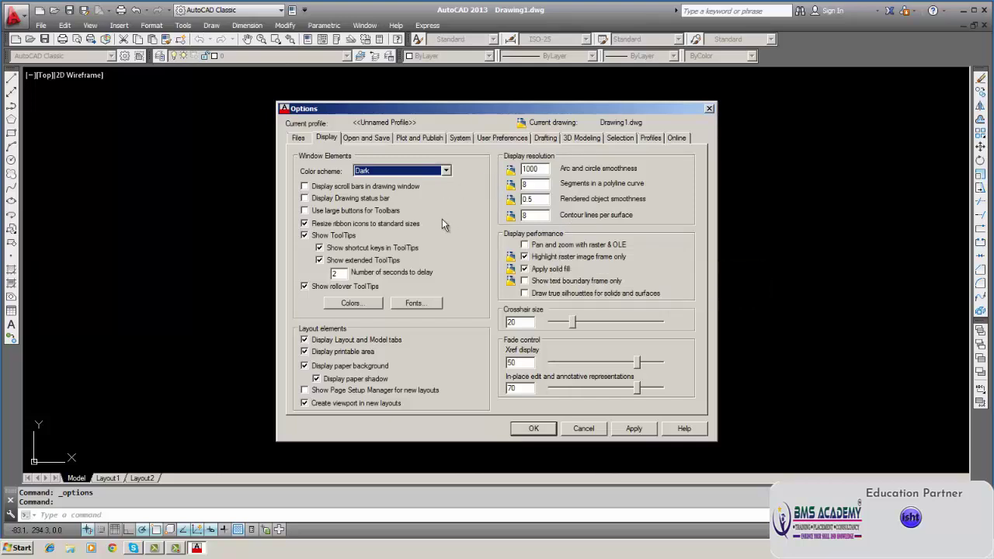
{"action": "double_click", "coordinate": [531, 321]}
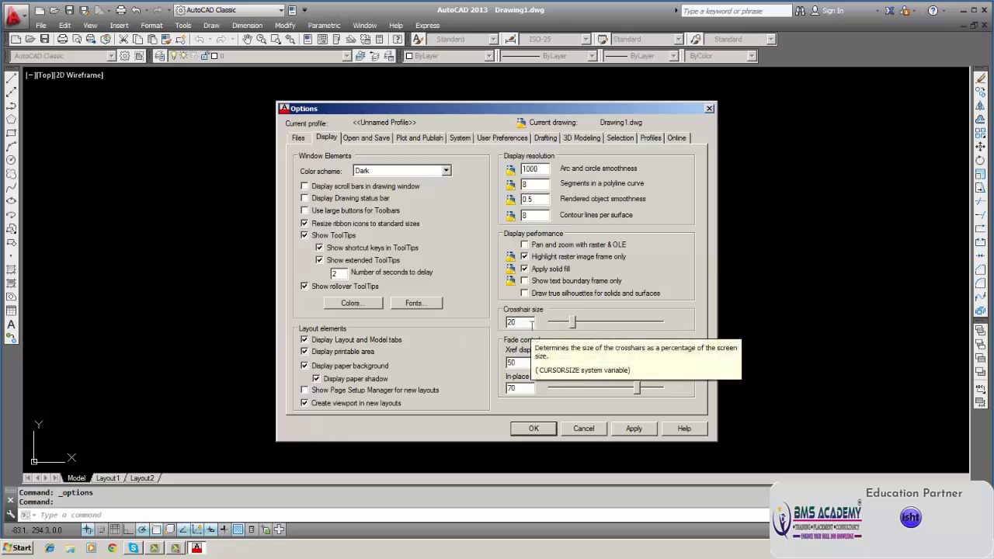
{"action": "key", "text": "BackSpace"}
{"action": "type", "text": "1"}
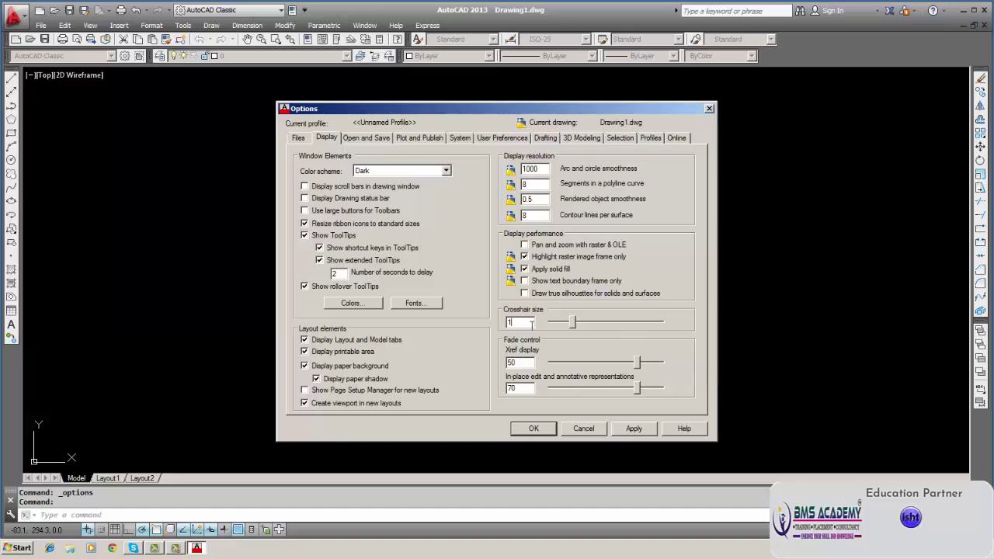
{"action": "type", "text": "00"}
{"action": "left_click", "coordinate": [634, 429]}
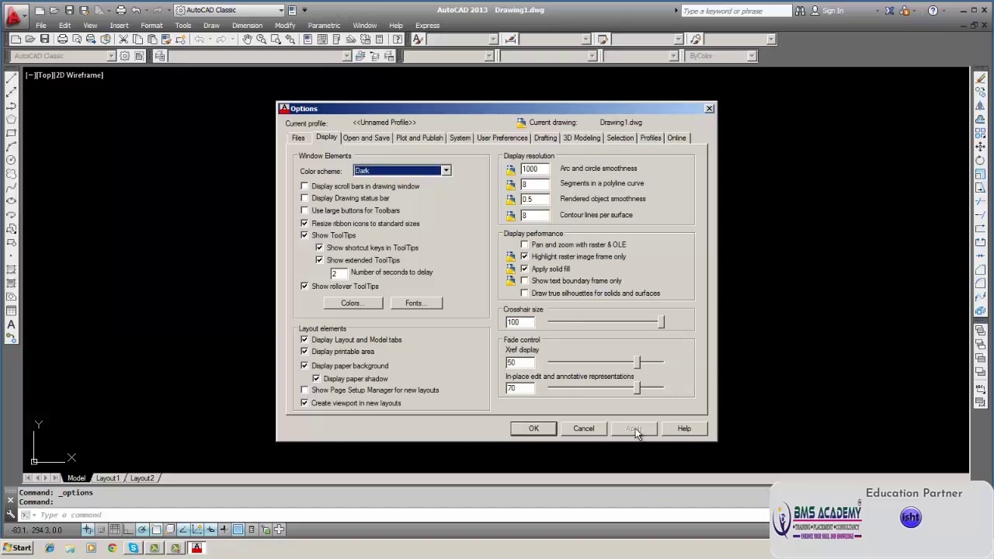
{"action": "left_click", "coordinate": [534, 428]}
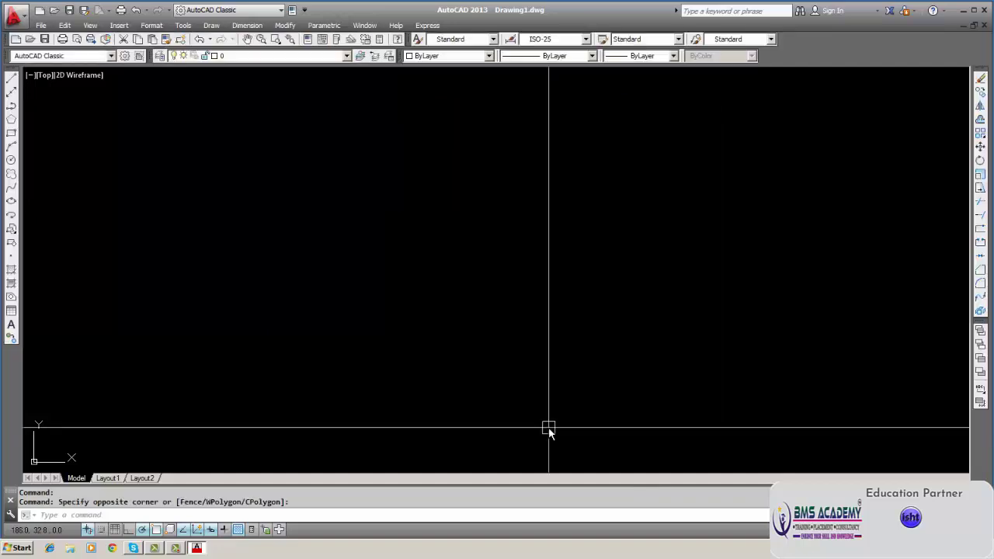
Reopen Tools > Options and show the Open and Save tab.
{"action": "left_click", "coordinate": [184, 25]}
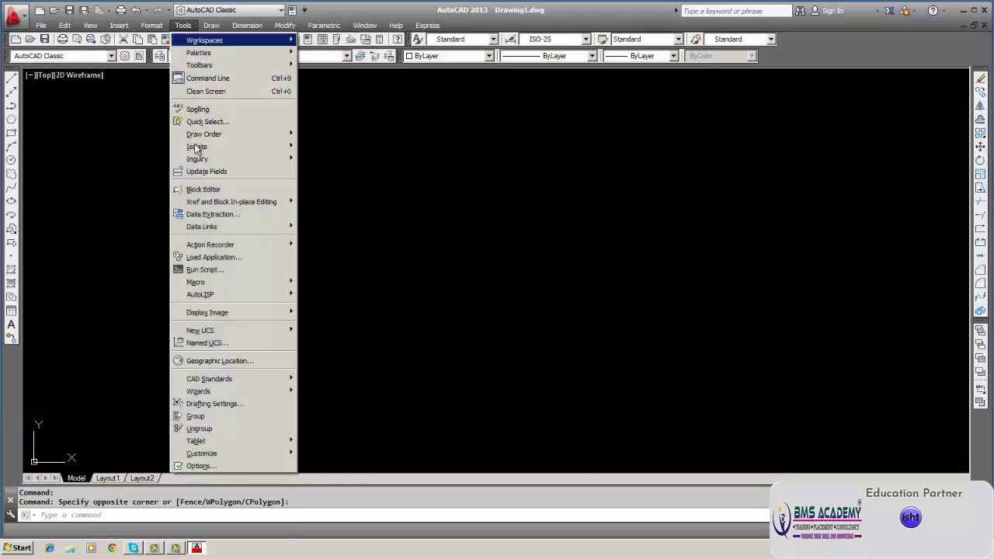
{"action": "left_click", "coordinate": [200, 466]}
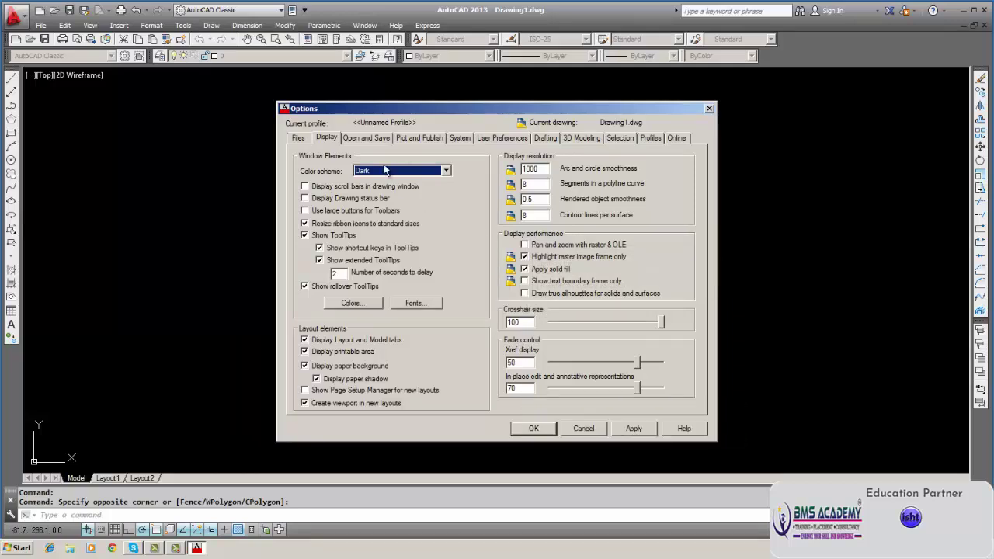
{"action": "left_click", "coordinate": [374, 137]}
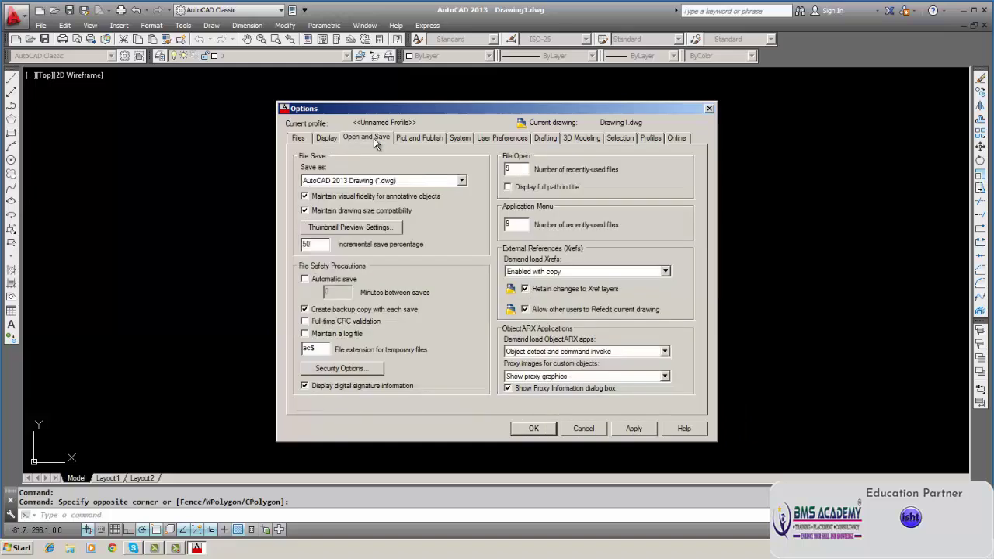
Change the default save format to AutoCAD 2000/LT2000 Drawing (*.dwg).
{"action": "left_click", "coordinate": [463, 181]}
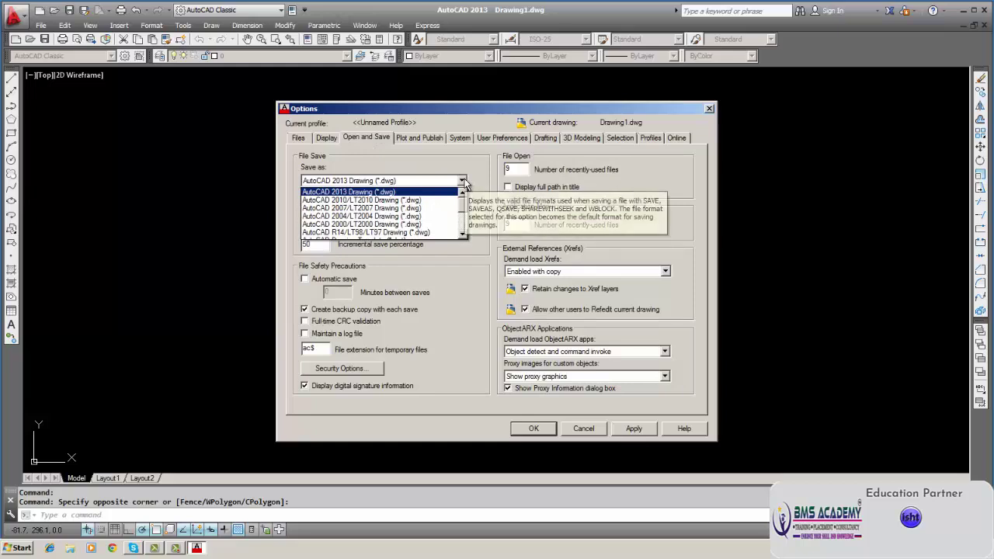
{"action": "left_click", "coordinate": [388, 191]}
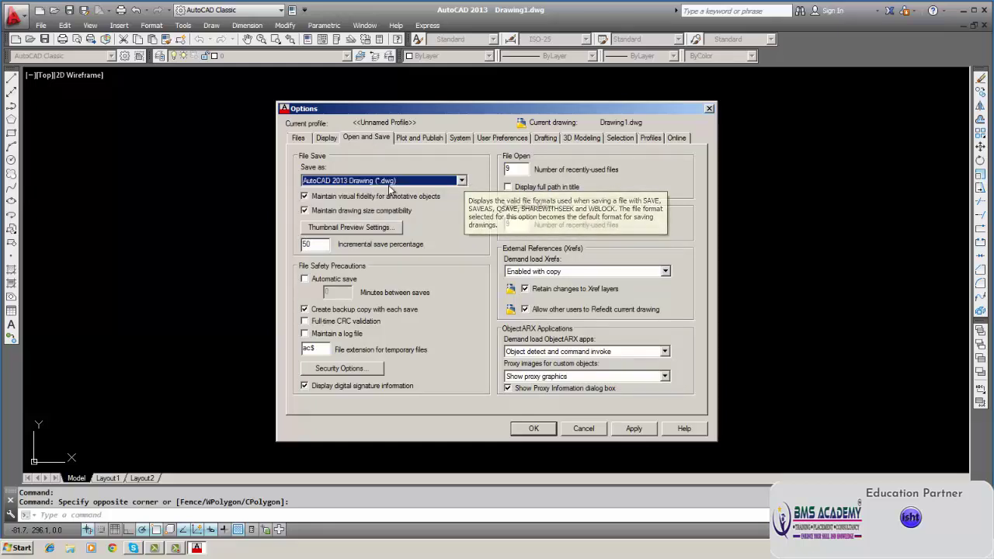
{"action": "left_click", "coordinate": [461, 181]}
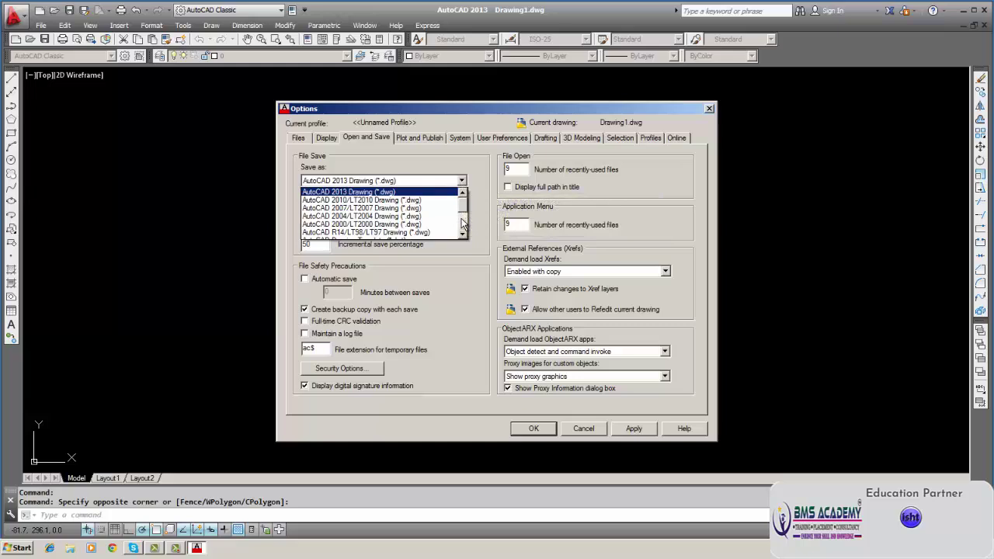
{"action": "left_click", "coordinate": [428, 194]}
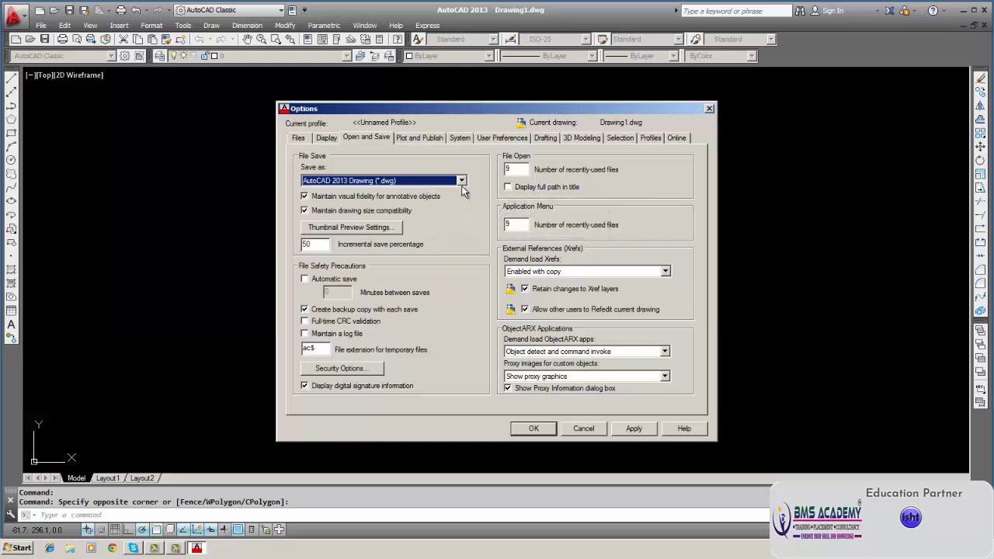
{"action": "left_click", "coordinate": [462, 185]}
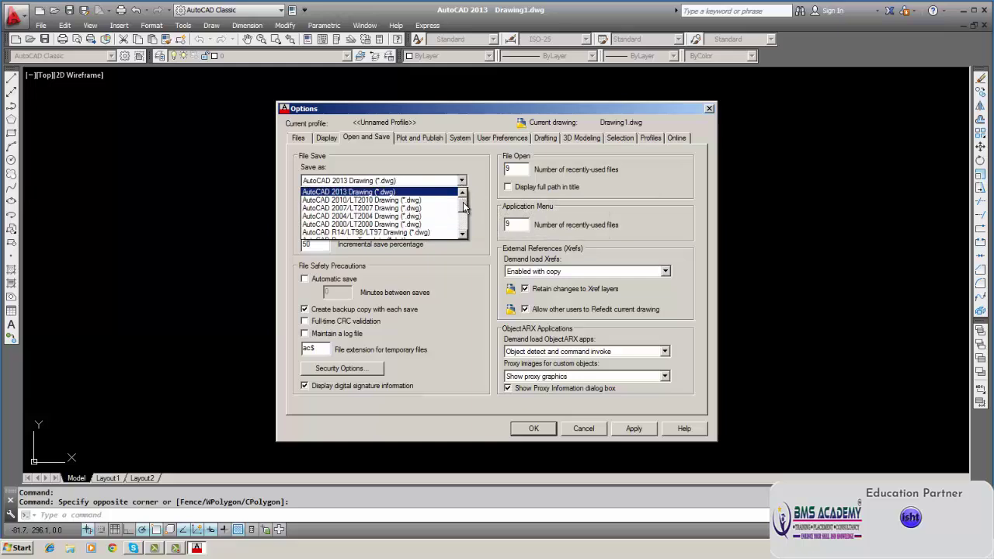
{"action": "left_click_drag", "start_coordinate": [463, 204], "coordinate": [464, 210]}
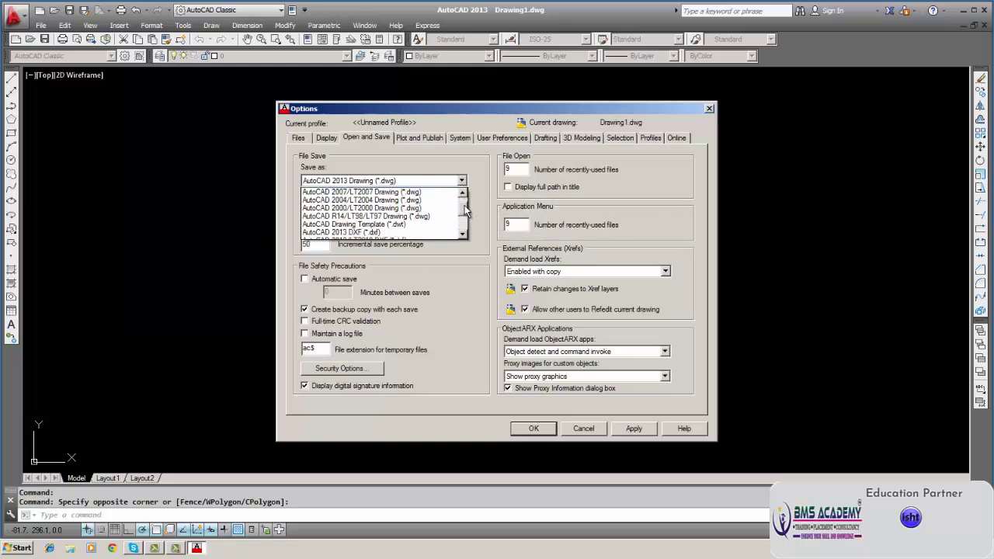
{"action": "left_click", "coordinate": [351, 209]}
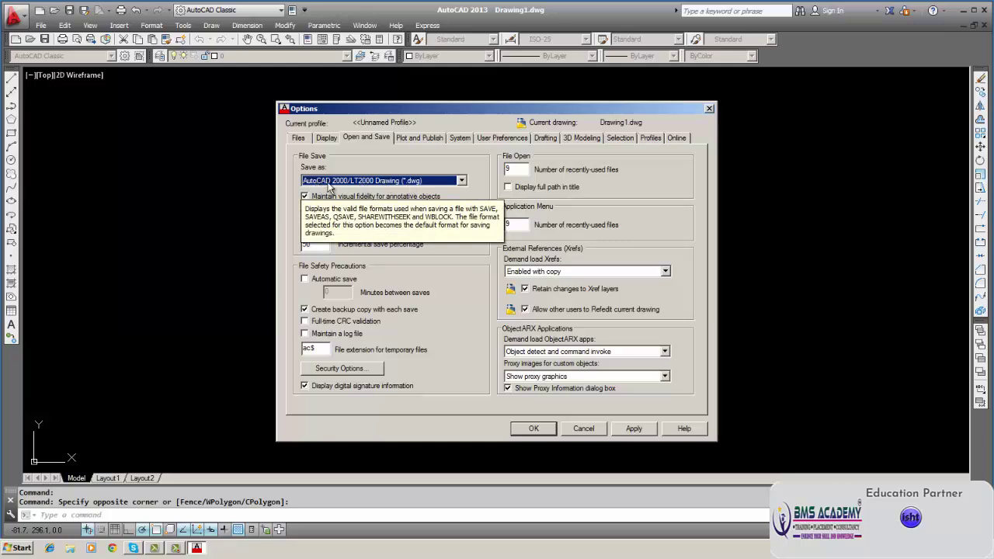
Keep AutoCAD 2000/LT2000 as the save format and bring up Thumbnail Preview Settings.
{"action": "left_click", "coordinate": [460, 182]}
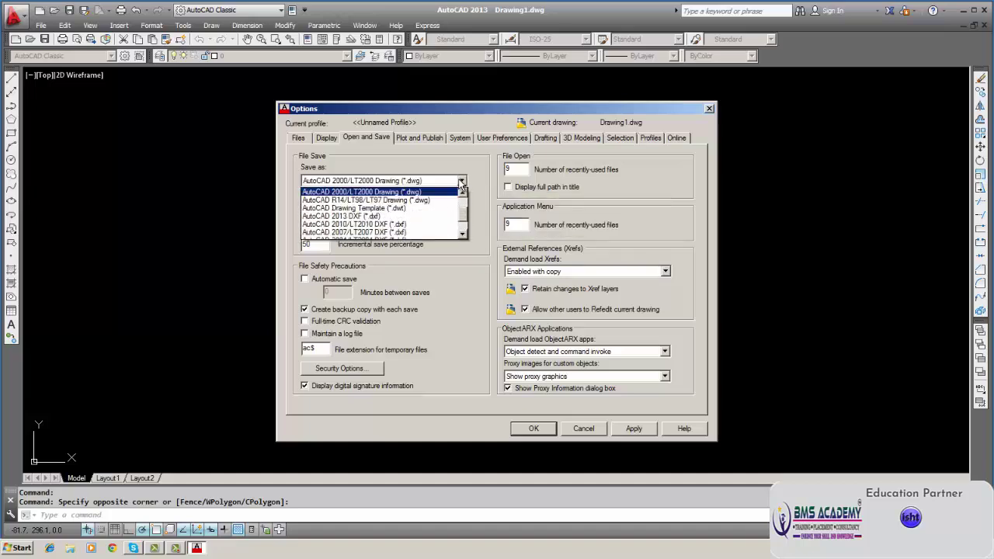
{"action": "scroll", "coordinate": [463, 204], "scroll_direction": "up", "scroll_amount": 2}
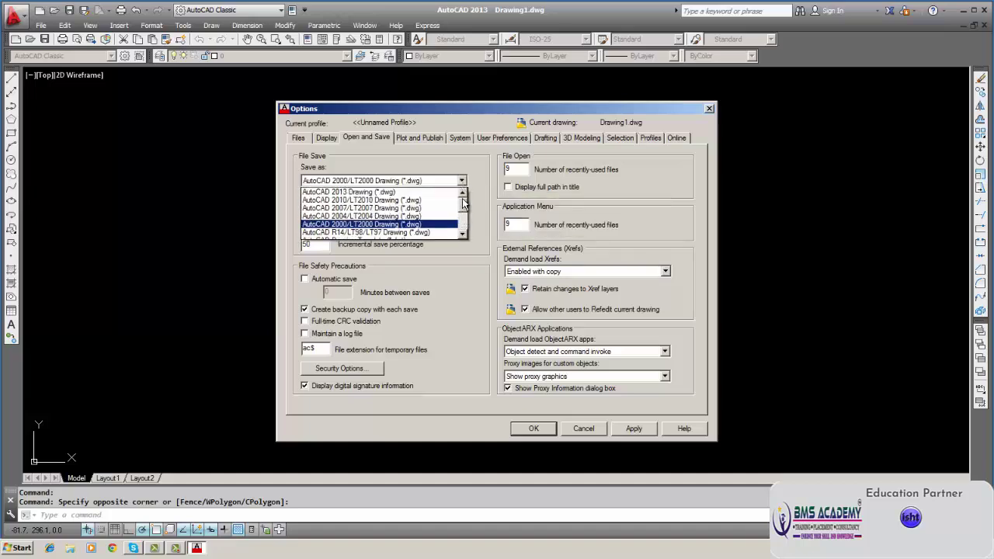
{"action": "left_click", "coordinate": [379, 225]}
{"action": "left_click", "coordinate": [374, 226]}
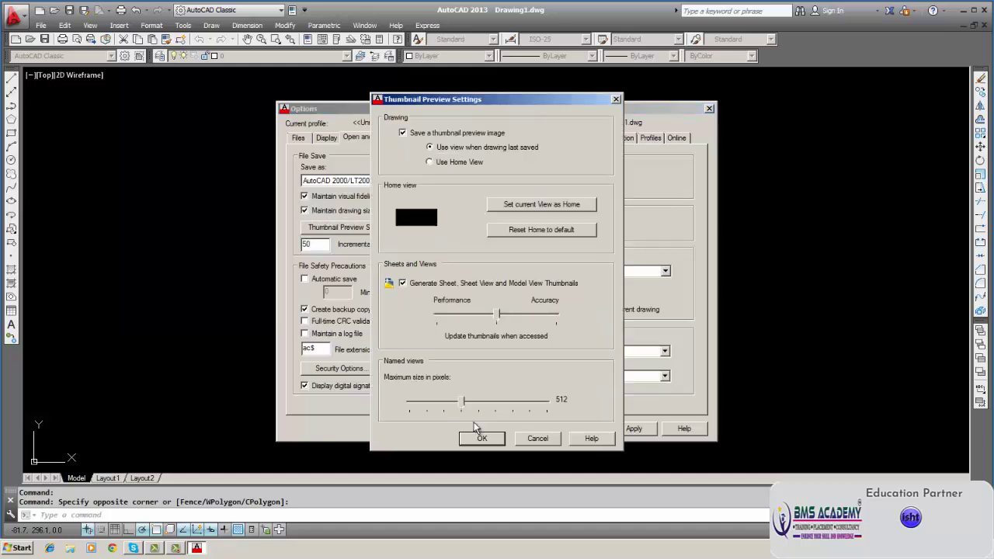
Cancel Thumbnail Preview Settings and reopen the Save as format list.
{"action": "left_click", "coordinate": [538, 439]}
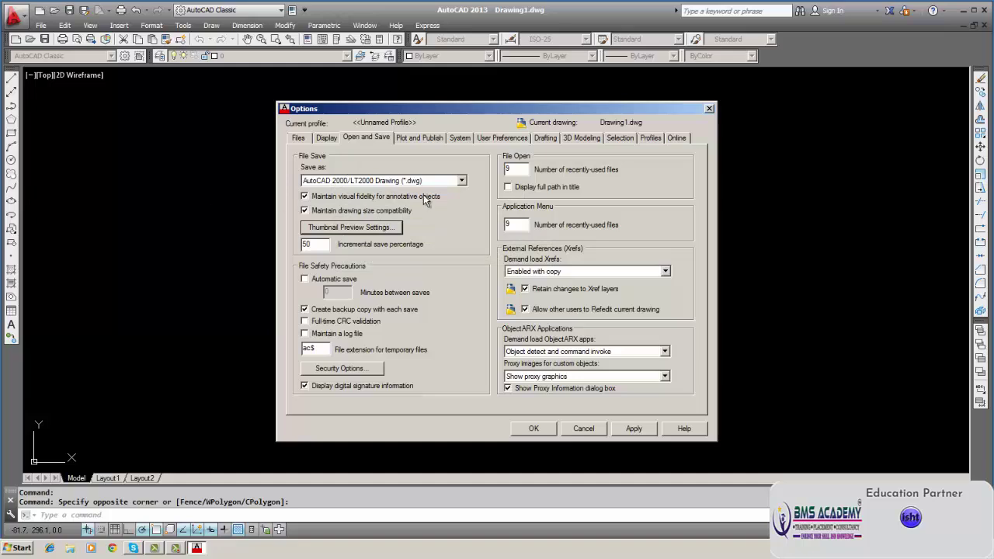
{"action": "left_click", "coordinate": [461, 181]}
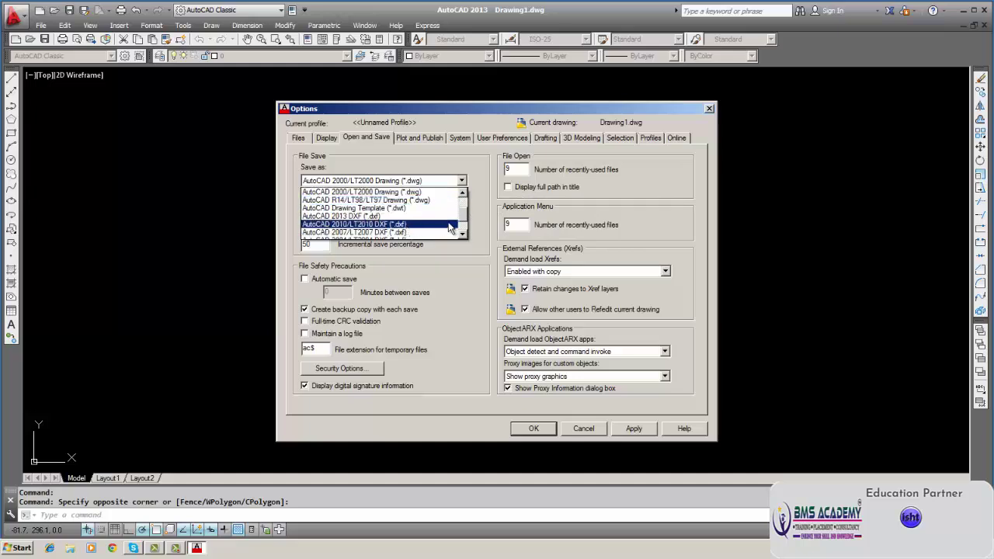
Set the default save format to AutoCAD 2010/LT2010 Drawing.
{"action": "left_click", "coordinate": [461, 191]}
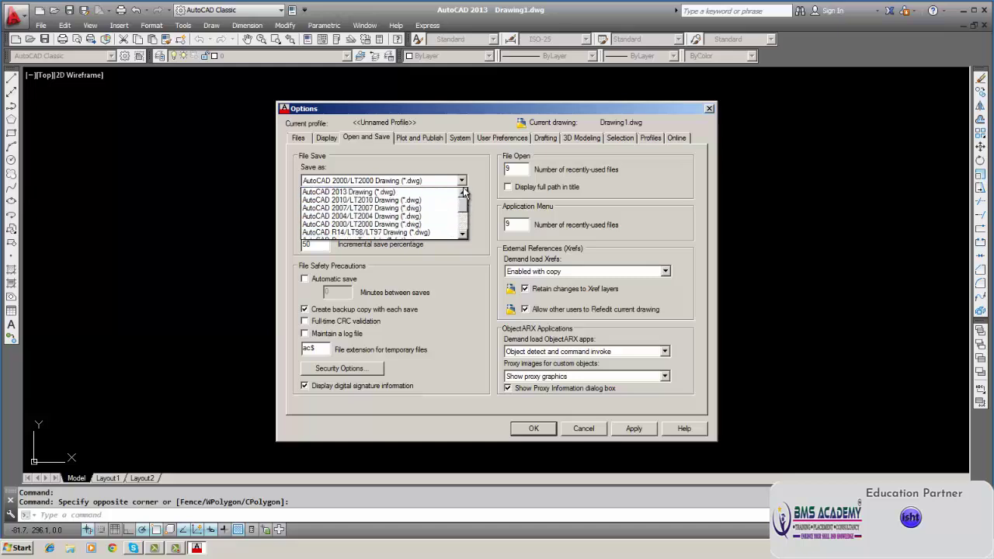
{"action": "left_click", "coordinate": [400, 201]}
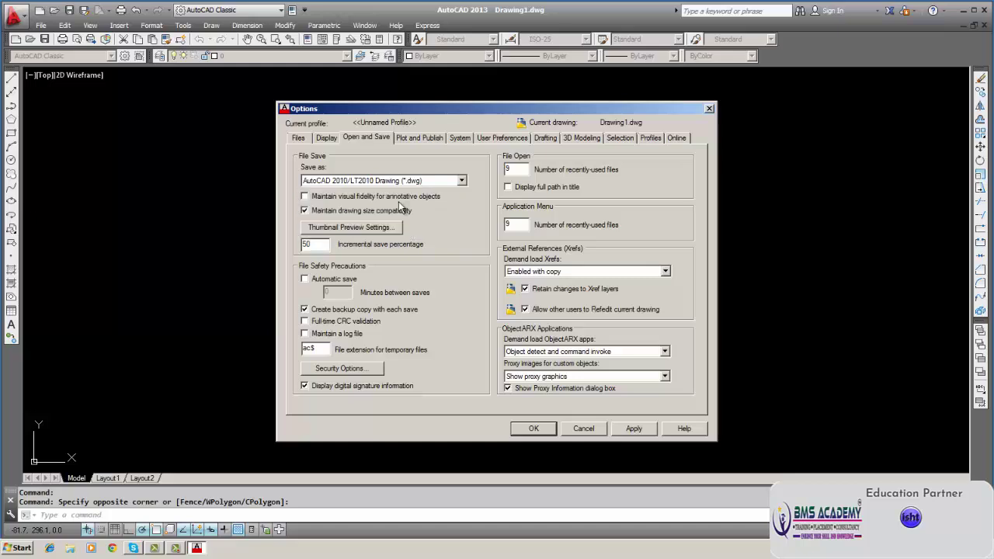
{"action": "left_click", "coordinate": [461, 181]}
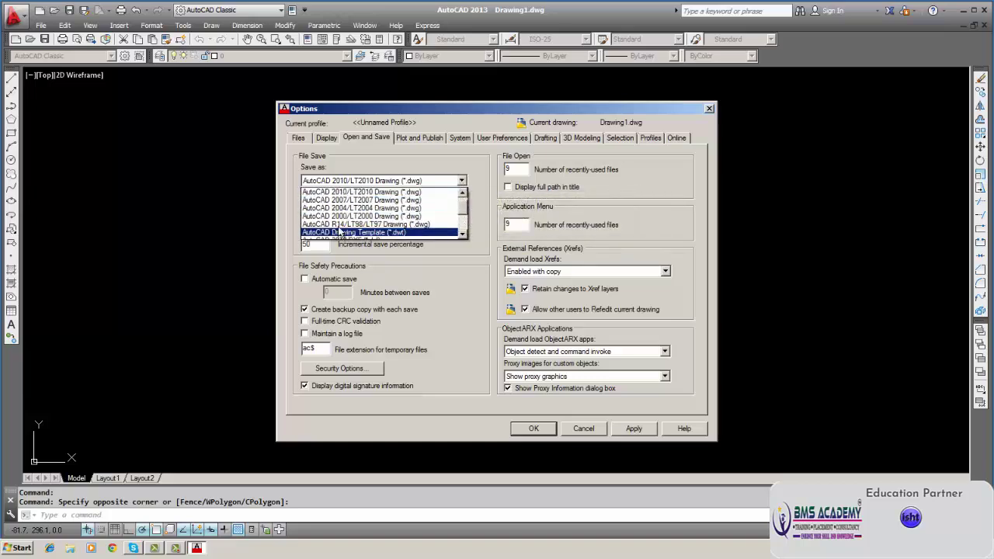
{"action": "left_click", "coordinate": [461, 193]}
{"action": "left_click", "coordinate": [378, 199]}
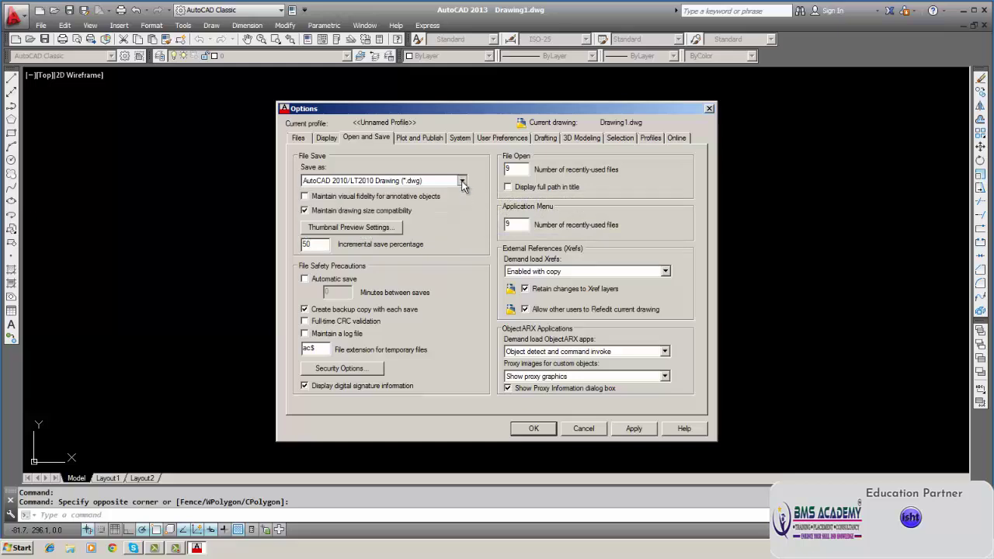
Restore AutoCAD 2013 Drawing (*.dwg) as the default save format and view Plot and Publish.
{"action": "left_click", "coordinate": [378, 180]}
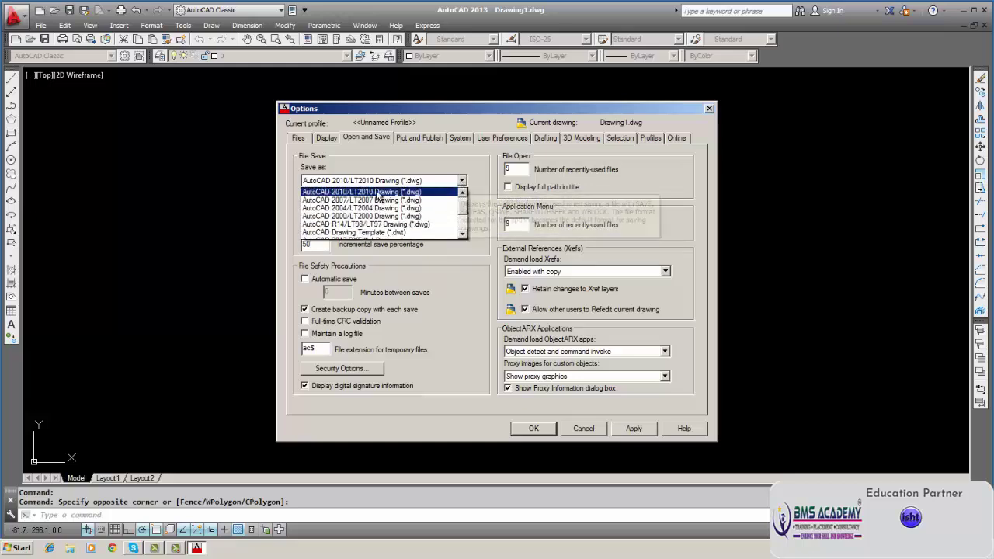
{"action": "left_click", "coordinate": [462, 194]}
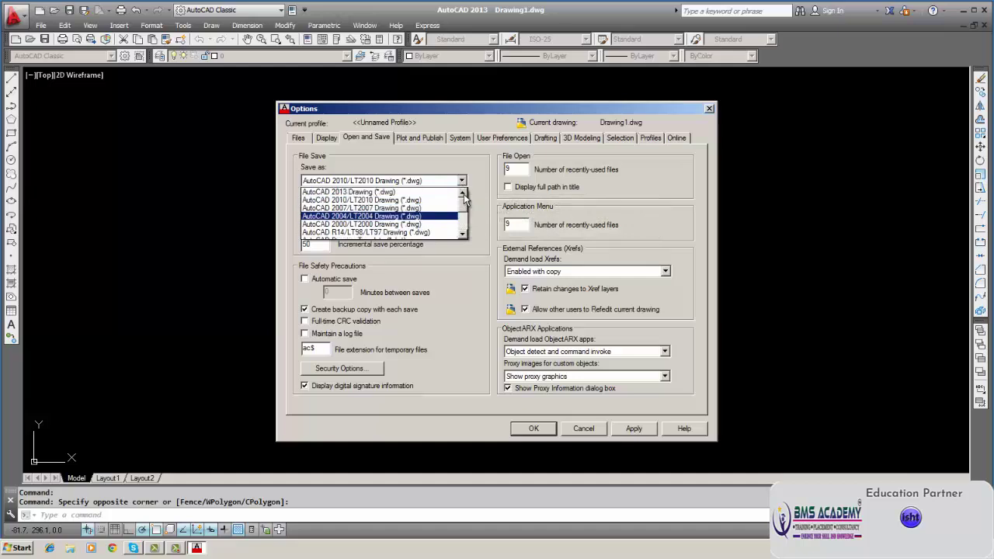
{"action": "left_click", "coordinate": [379, 198]}
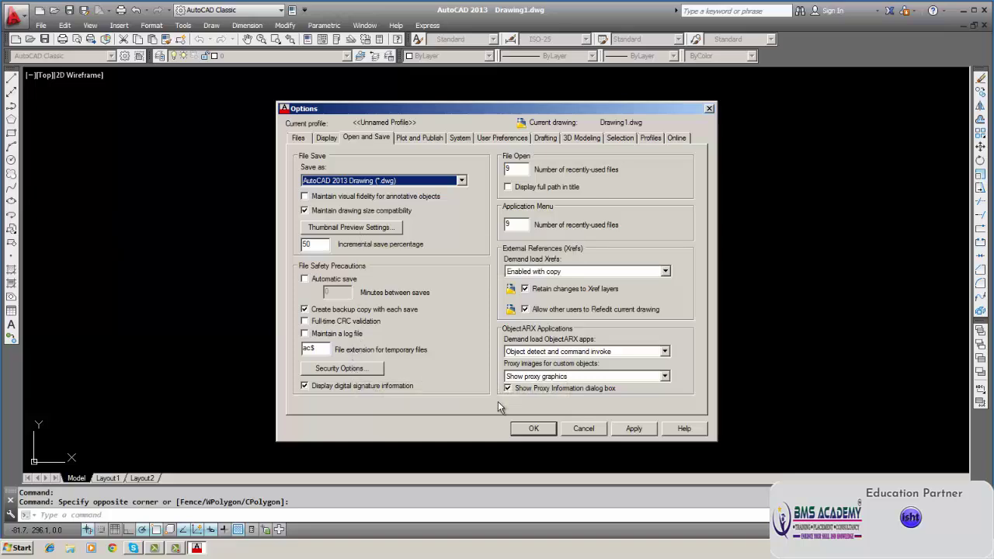
{"action": "left_click", "coordinate": [421, 136]}
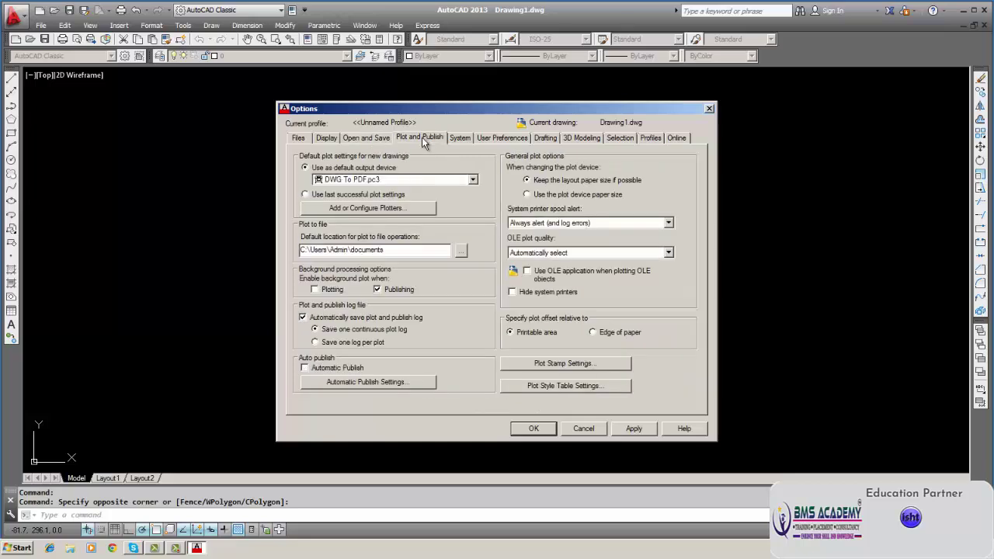
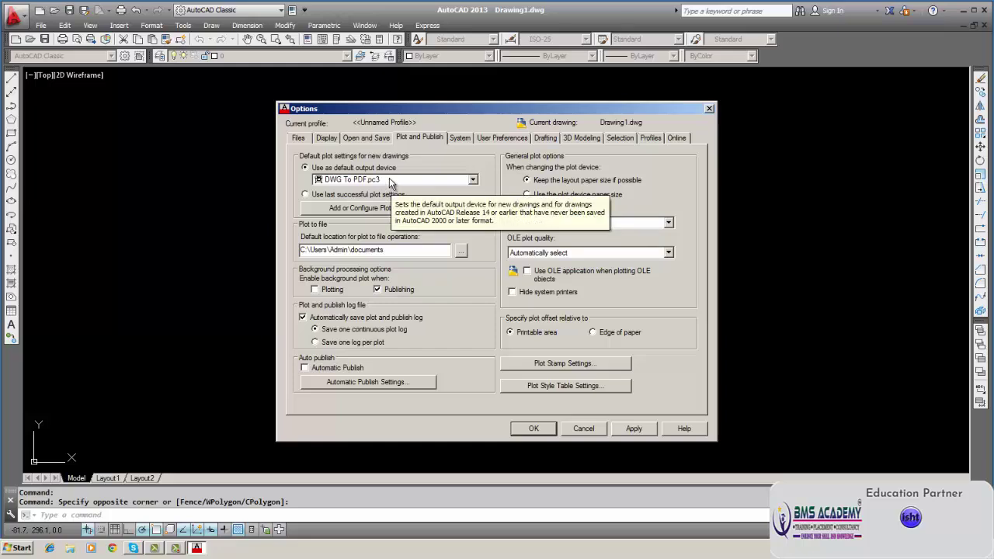
Keep DWG To PDF.pc3 as the default output device in Options.
{"action": "left_click", "coordinate": [473, 180]}
{"action": "left_click", "coordinate": [473, 180]}
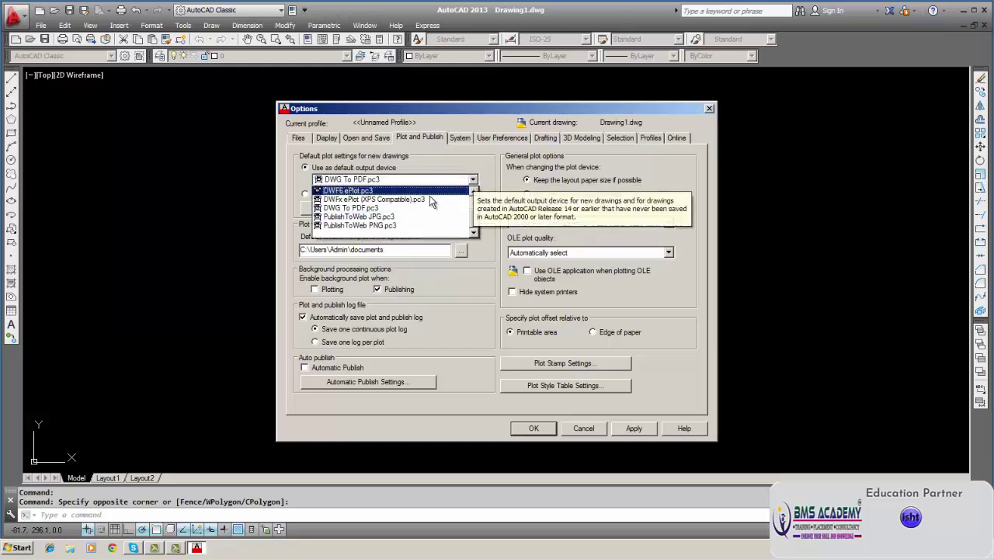
{"action": "left_click", "coordinate": [387, 209]}
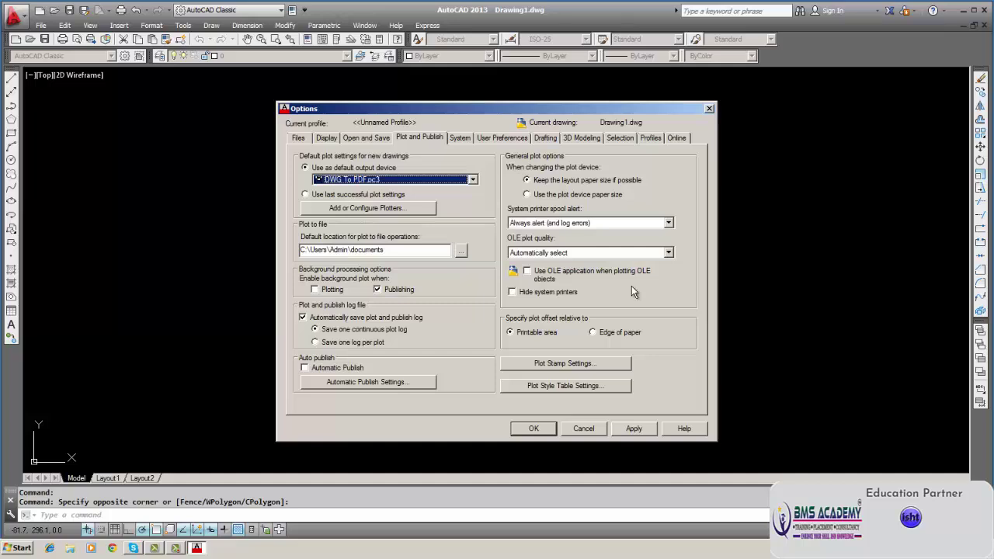
Review the System, User Preferences and Drafting tabs, then shrink the pickbox on Selection and close Options.
{"action": "left_click", "coordinate": [466, 144]}
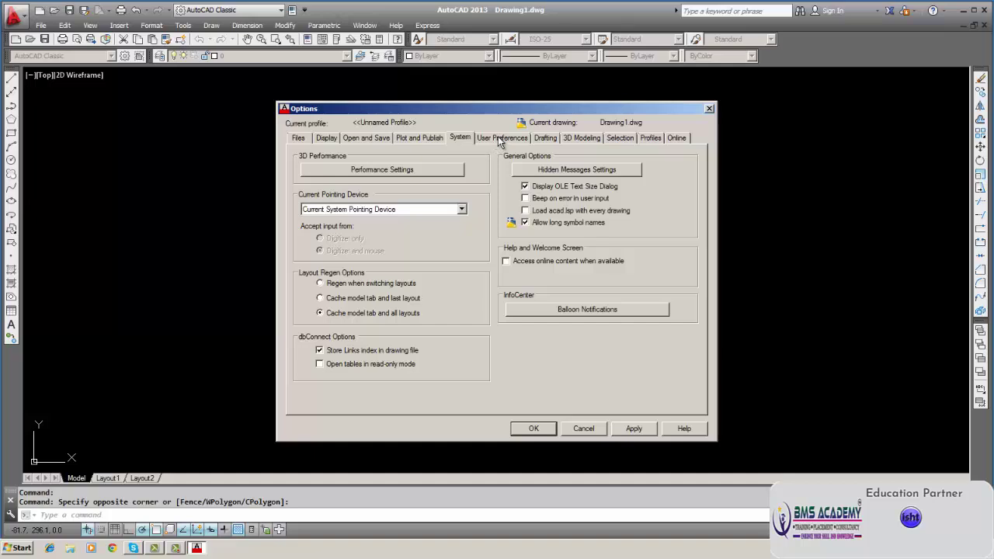
{"action": "left_click", "coordinate": [500, 141]}
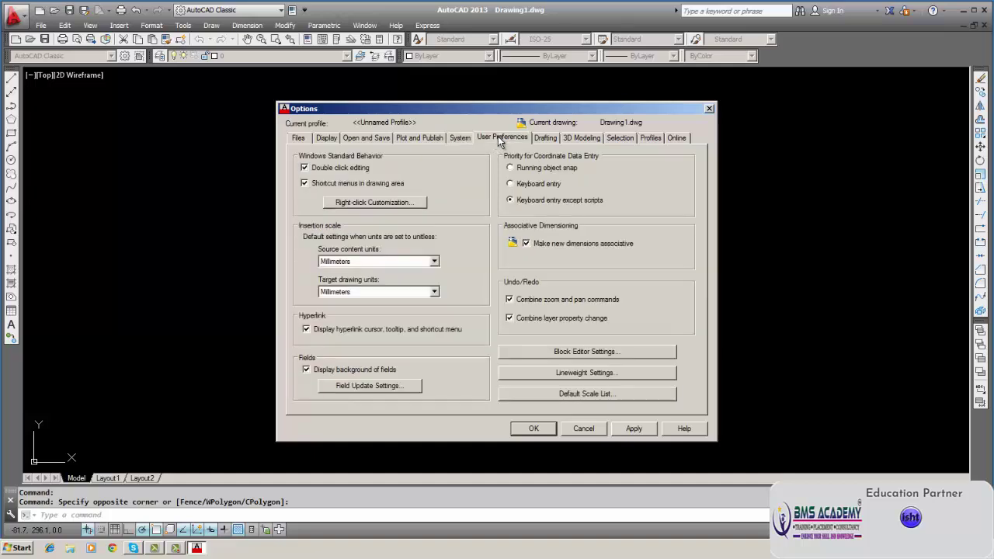
{"action": "left_click", "coordinate": [543, 139]}
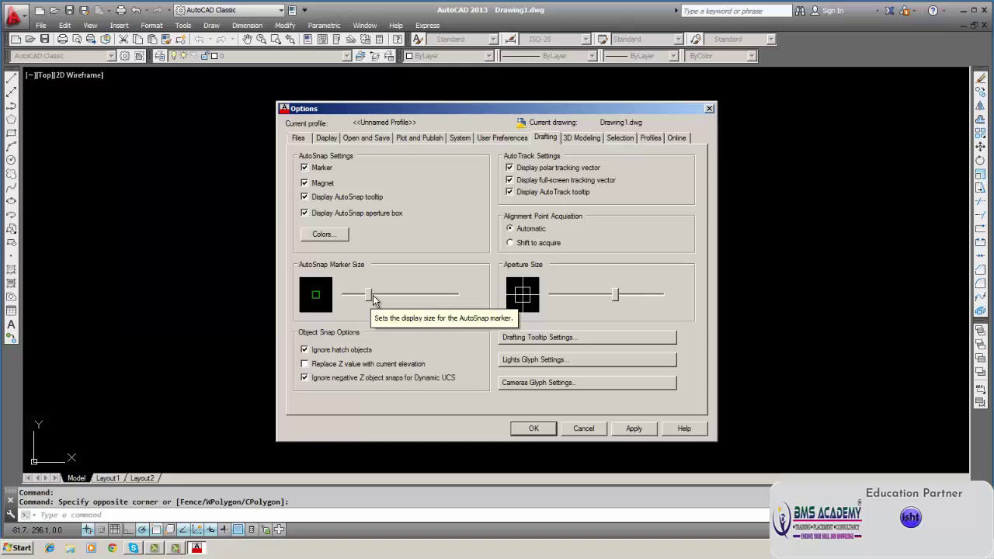
{"action": "left_click", "coordinate": [613, 138]}
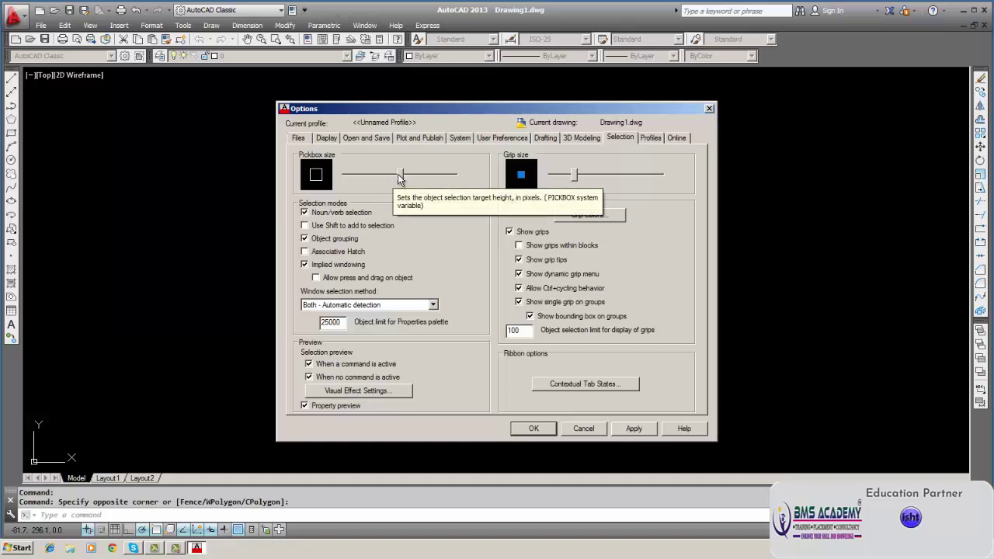
{"action": "mouse_move", "coordinate": [400, 177]}
{"action": "left_mouse_down"}
{"action": "mouse_move", "coordinate": [360, 178]}
{"action": "mouse_move", "coordinate": [394, 178]}
{"action": "left_mouse_up"}
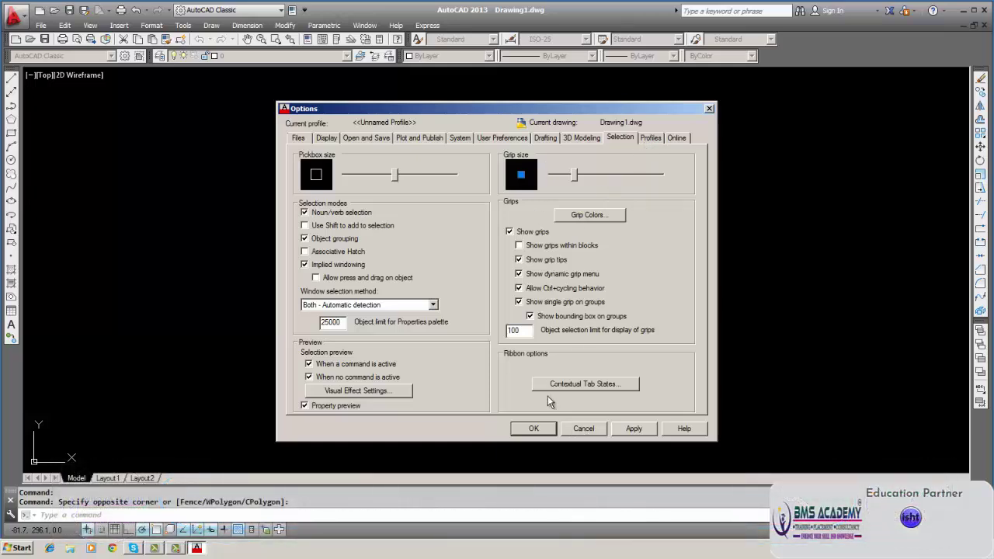
{"action": "left_click", "coordinate": [533, 427]}
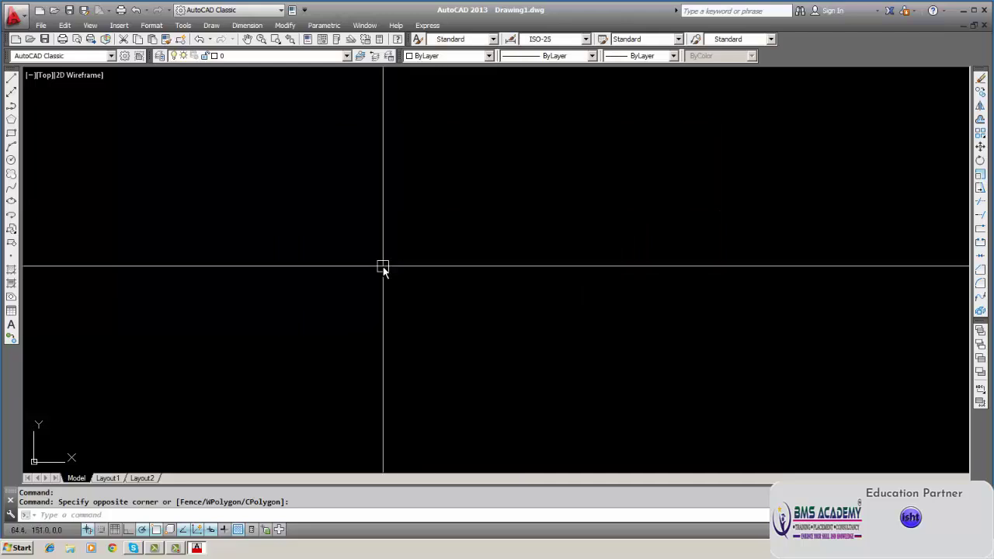
Reopen Options and drag the Pickbox size slider smaller, applying and closing.
{"action": "left_click", "coordinate": [361, 293]}
{"action": "left_click", "coordinate": [361, 292]}
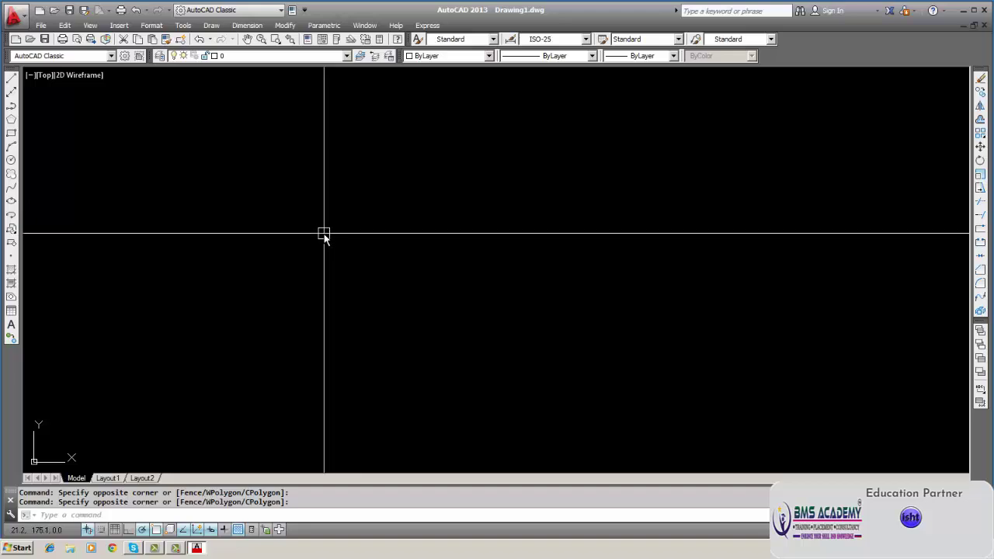
{"action": "left_click", "coordinate": [183, 25]}
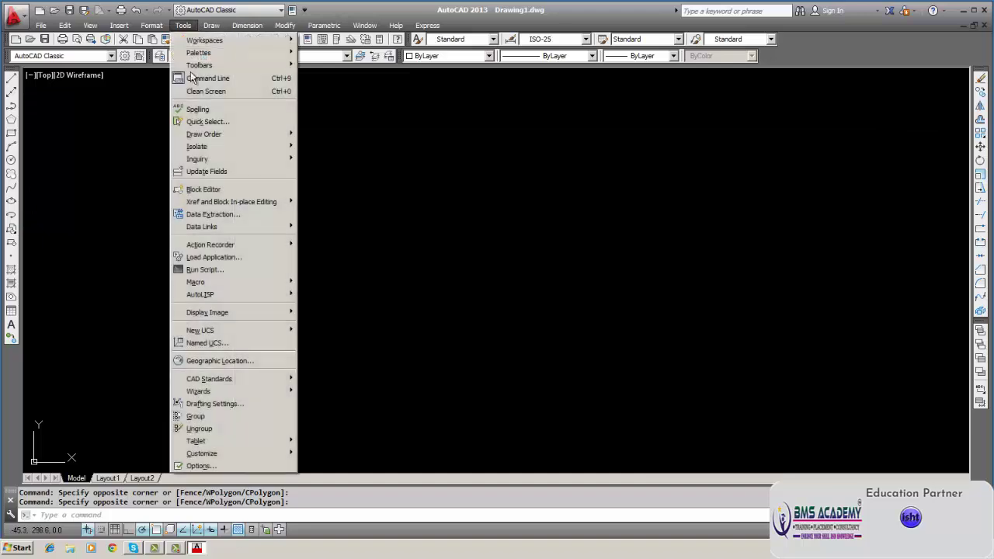
{"action": "left_click", "coordinate": [200, 465]}
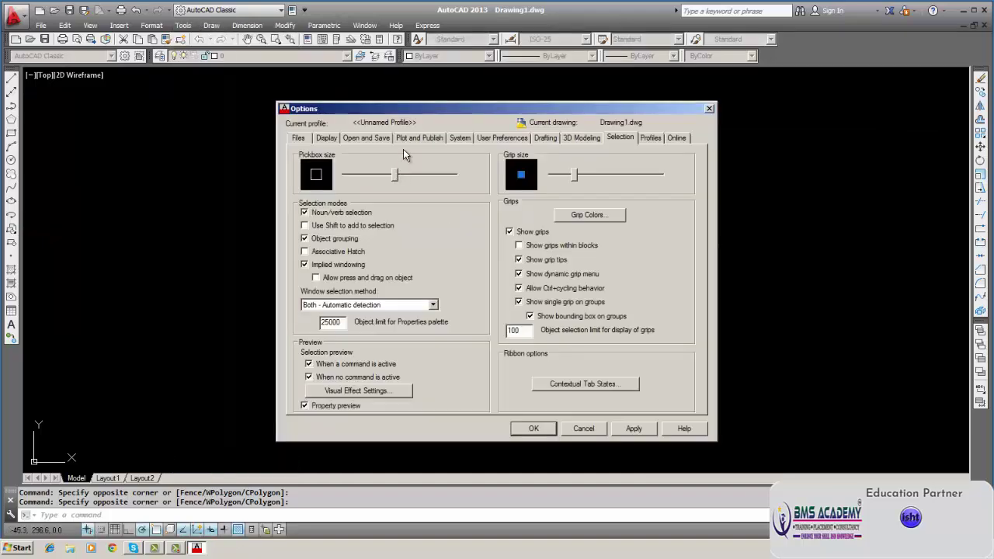
{"action": "left_click_drag", "start_coordinate": [394, 174], "coordinate": [361, 175]}
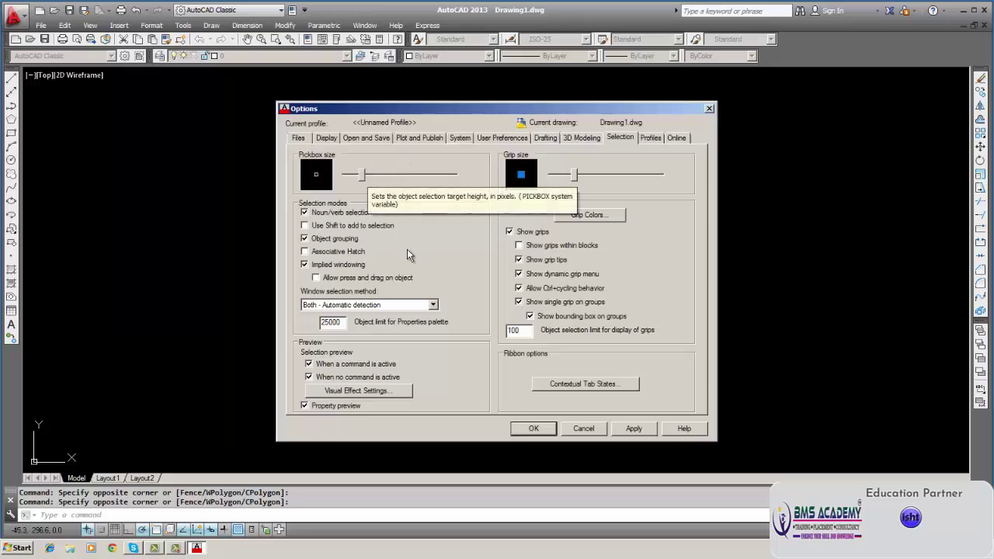
{"action": "left_click", "coordinate": [631, 426]}
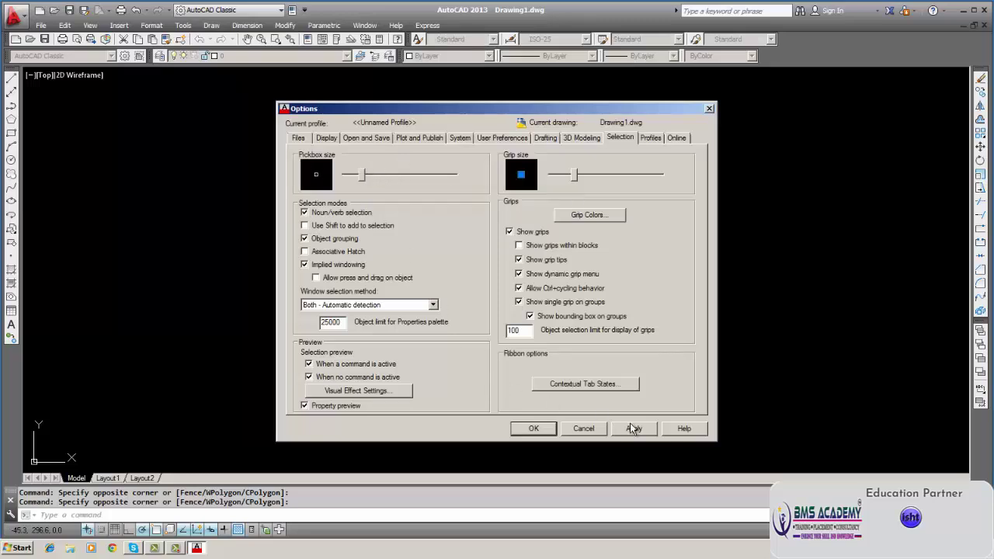
{"action": "left_click", "coordinate": [533, 429]}
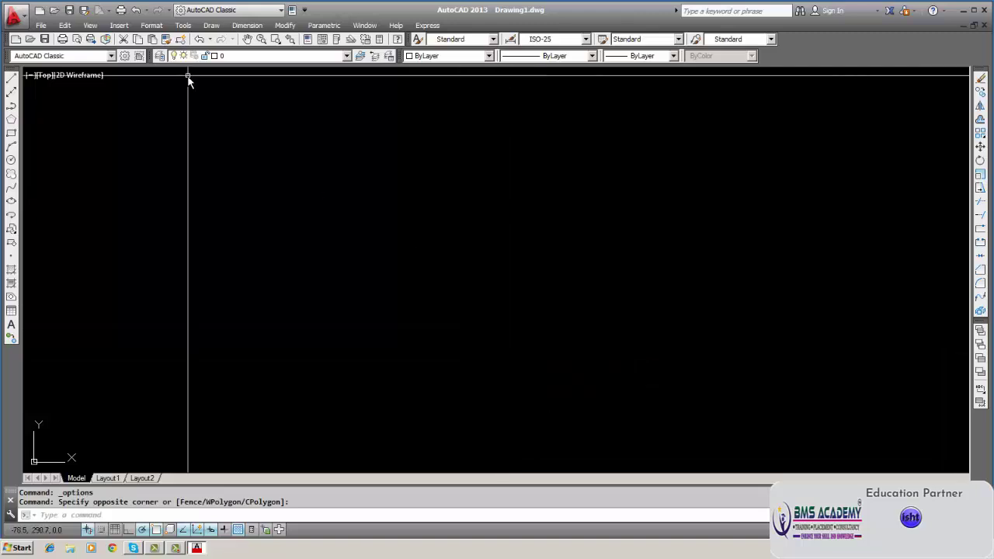
Reopen Options, enlarge the pickbox with the slider, then apply and close.
{"action": "left_click", "coordinate": [183, 25]}
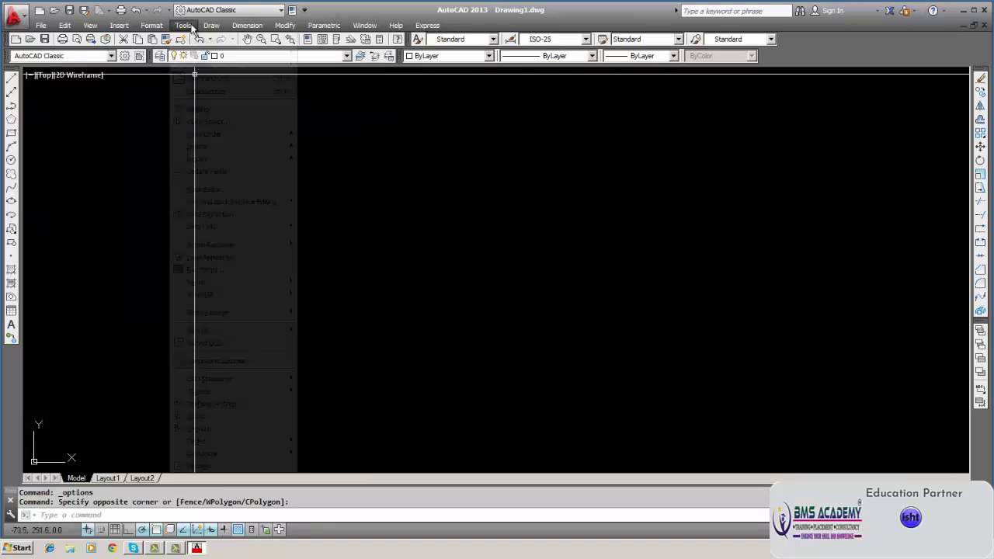
{"action": "left_click", "coordinate": [183, 25]}
{"action": "left_click", "coordinate": [183, 25]}
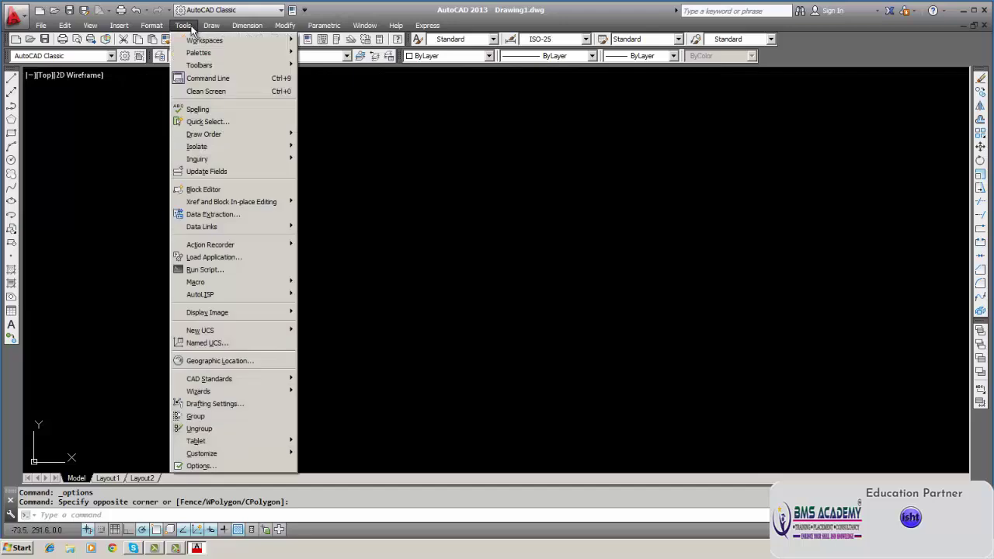
{"action": "left_click", "coordinate": [201, 466]}
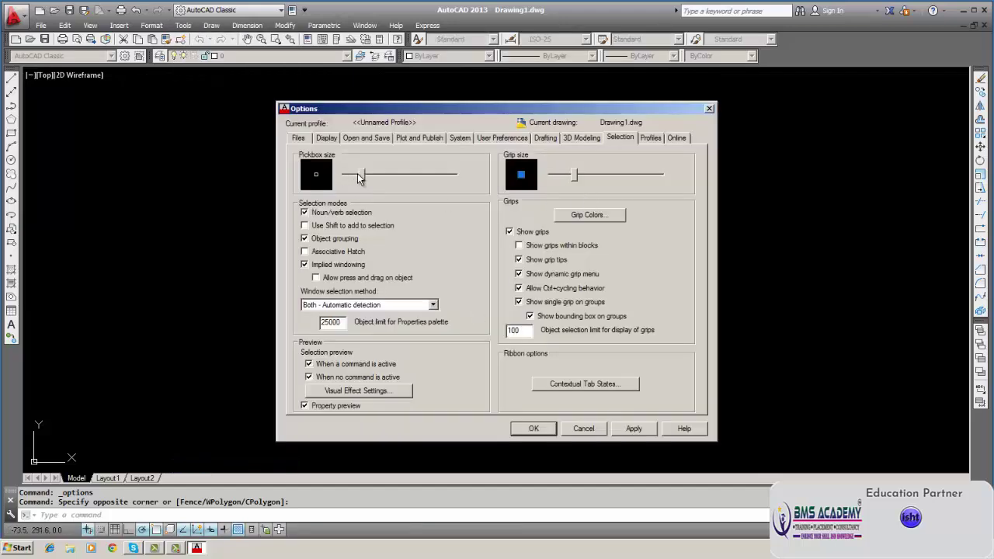
{"action": "left_click_drag", "start_coordinate": [359, 178], "coordinate": [403, 178]}
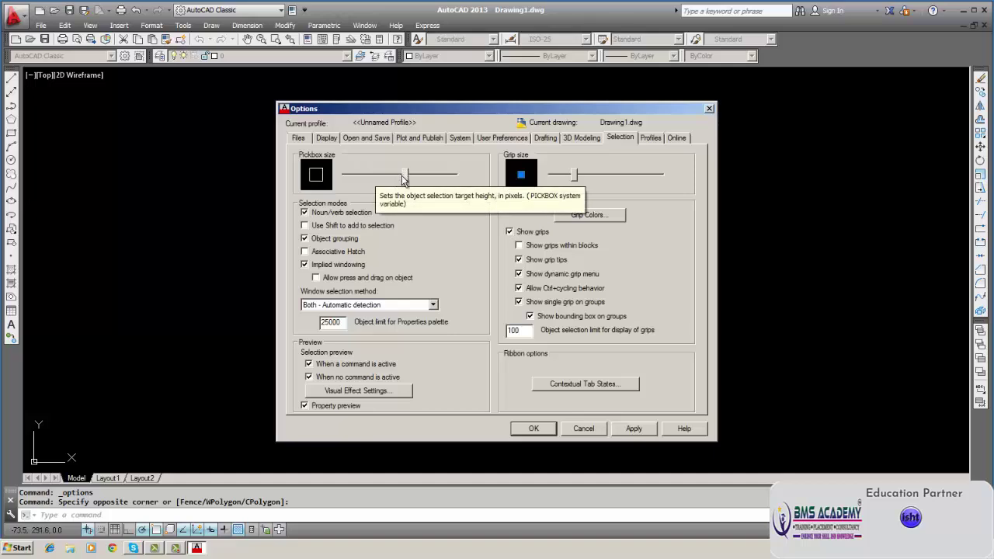
{"action": "left_click", "coordinate": [634, 429]}
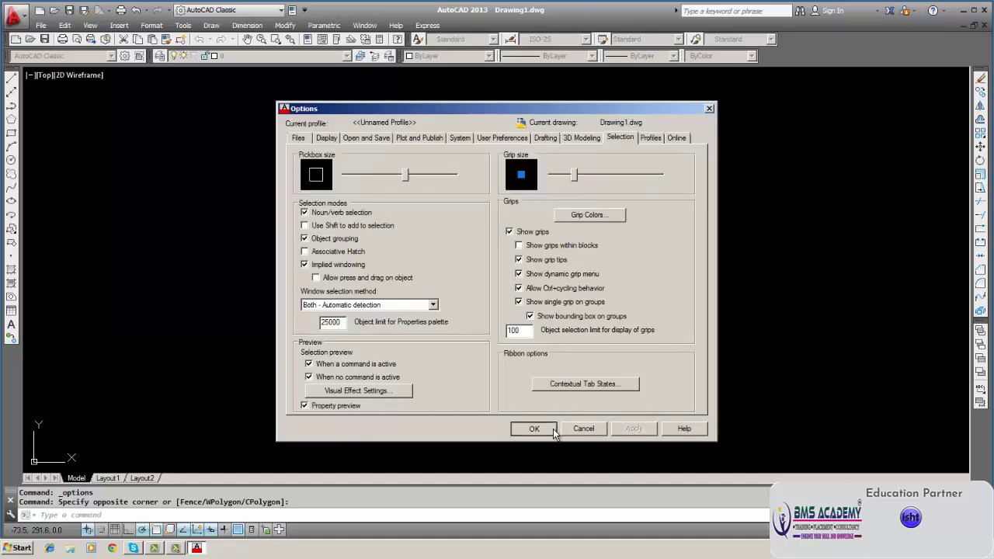
{"action": "left_click", "coordinate": [552, 429]}
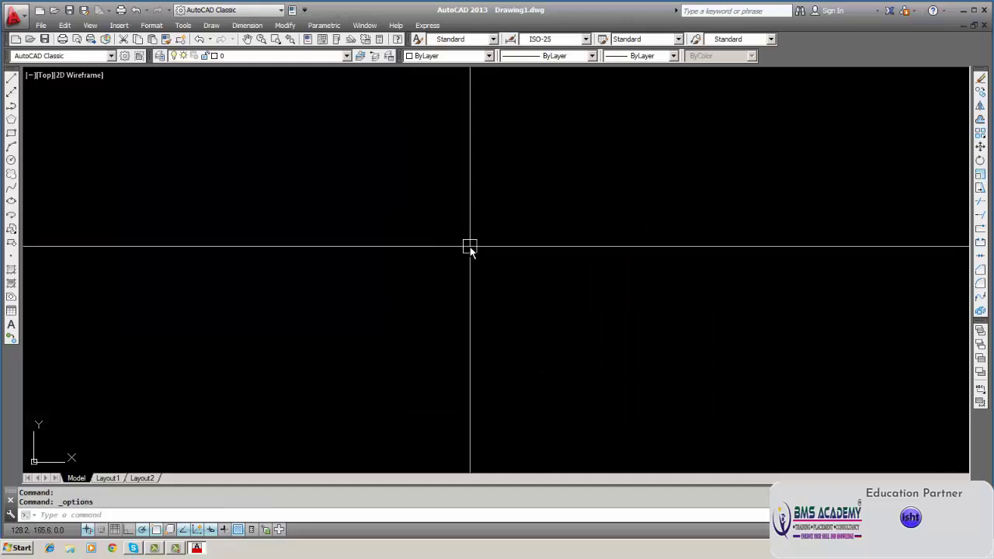
Reopen Options and drag the pickbox slider far left to a tiny dot, then apply.
{"action": "left_click", "coordinate": [191, 26]}
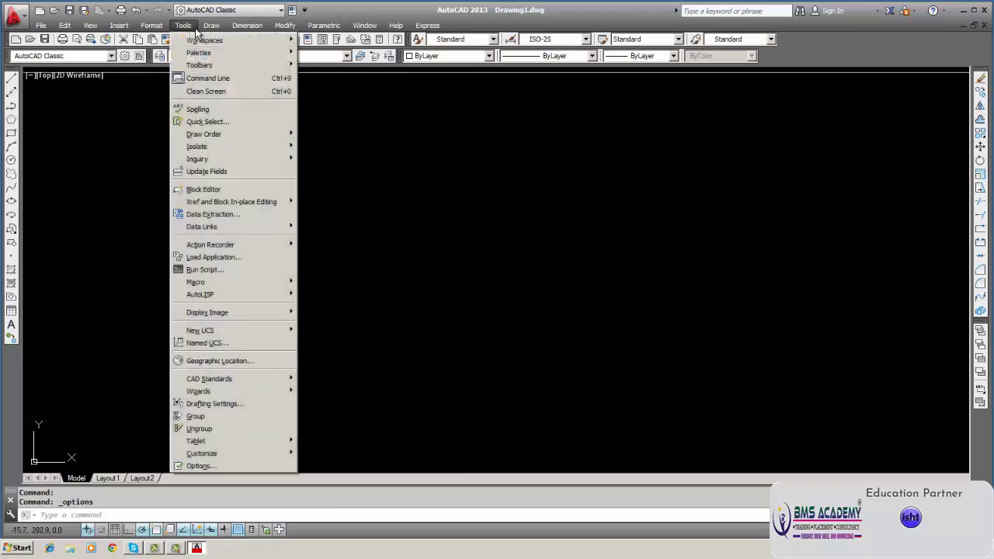
{"action": "left_click", "coordinate": [217, 466]}
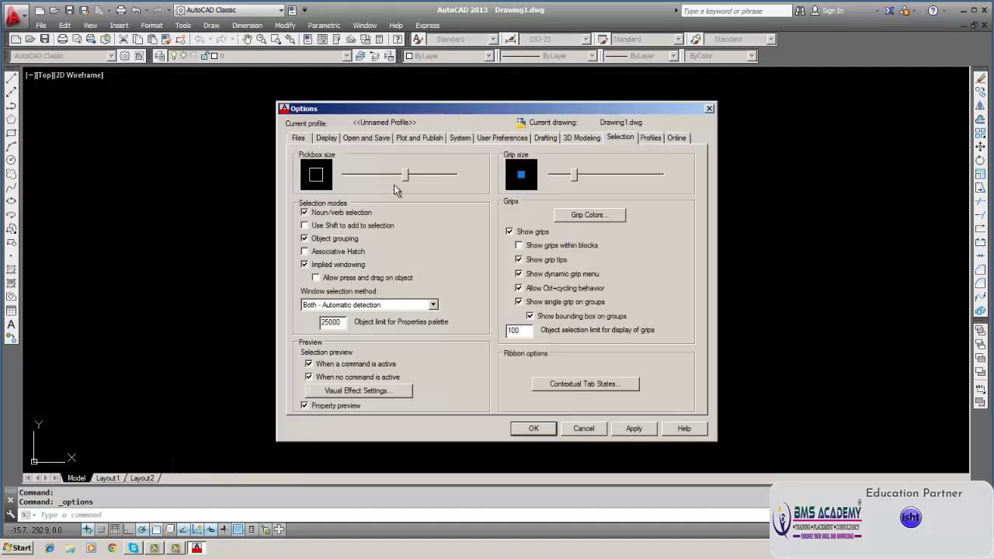
{"action": "left_click_drag", "start_coordinate": [405, 175], "coordinate": [356, 177]}
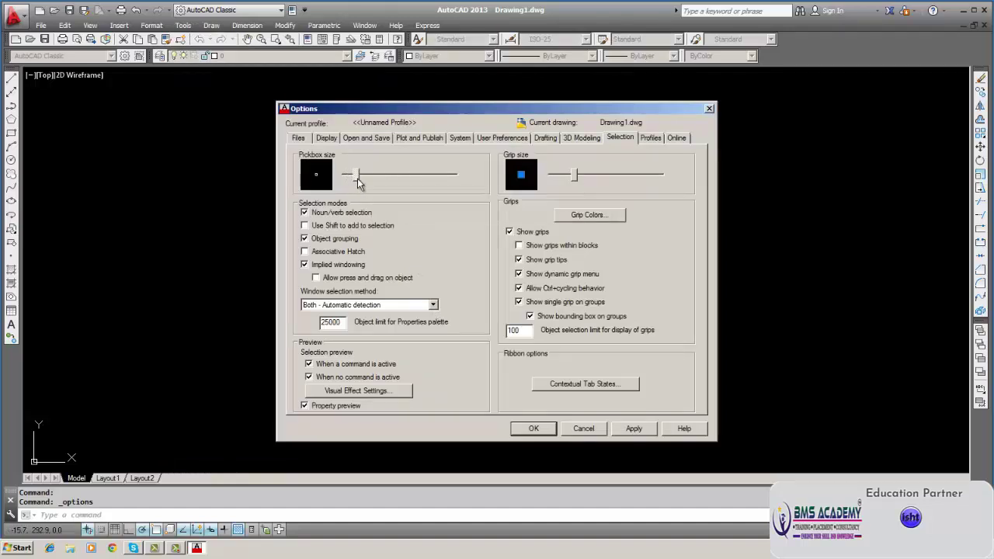
{"action": "left_click", "coordinate": [630, 429]}
Accept the tiny pickbox with OK, returning to the empty Drawing1 model space.
{"action": "left_click", "coordinate": [534, 428]}
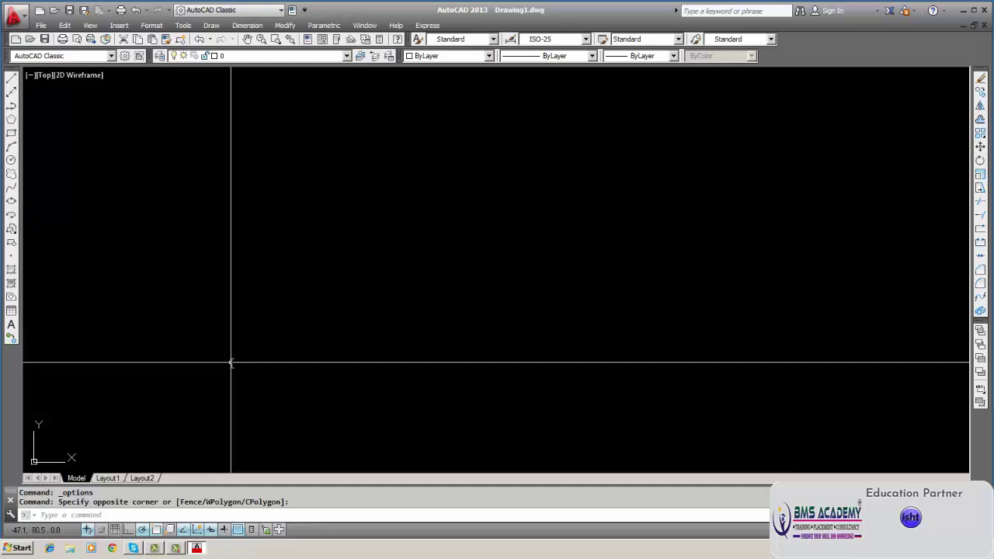
Toggle Grid Display on and off from the status bar, then bring up its context menu.
{"action": "left_click", "coordinate": [114, 530]}
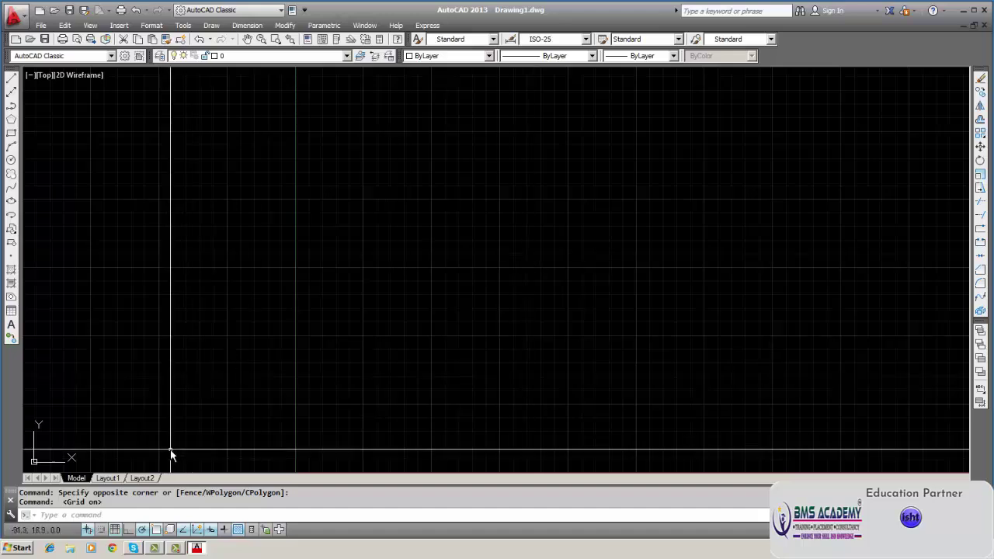
{"action": "left_click", "coordinate": [115, 530]}
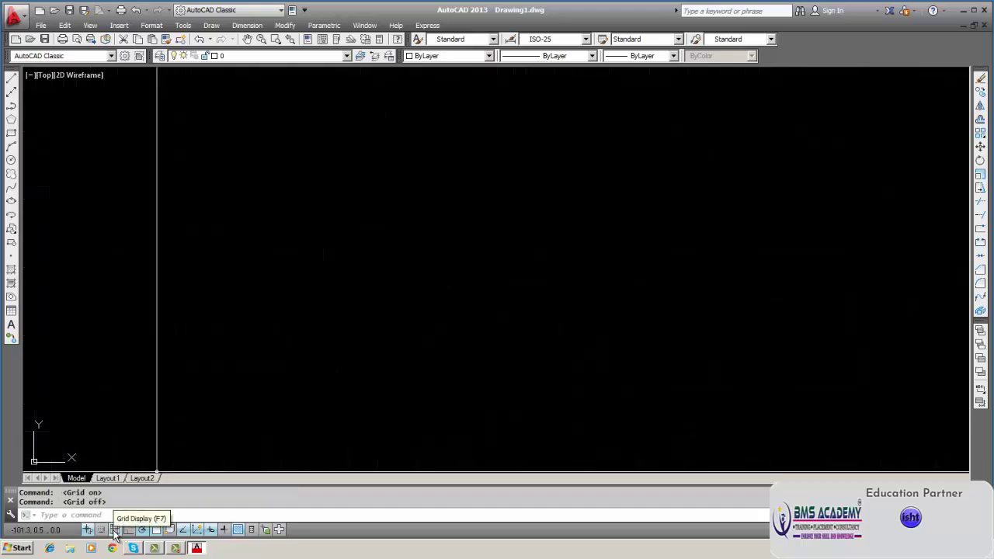
{"action": "right_click", "coordinate": [113, 529]}
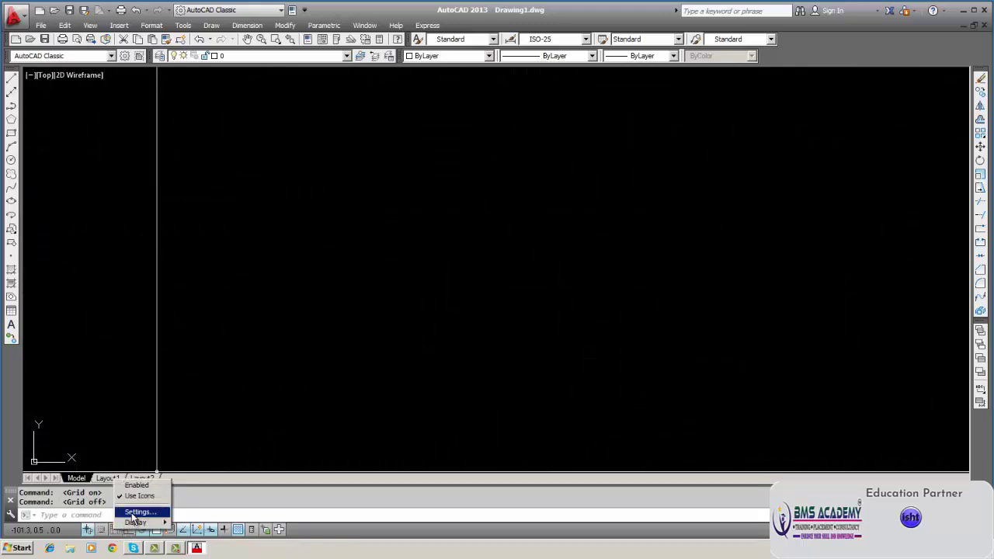
Open Drafting Settings from the grid menu, close it, and switch the grid back on.
{"action": "left_click", "coordinate": [134, 513]}
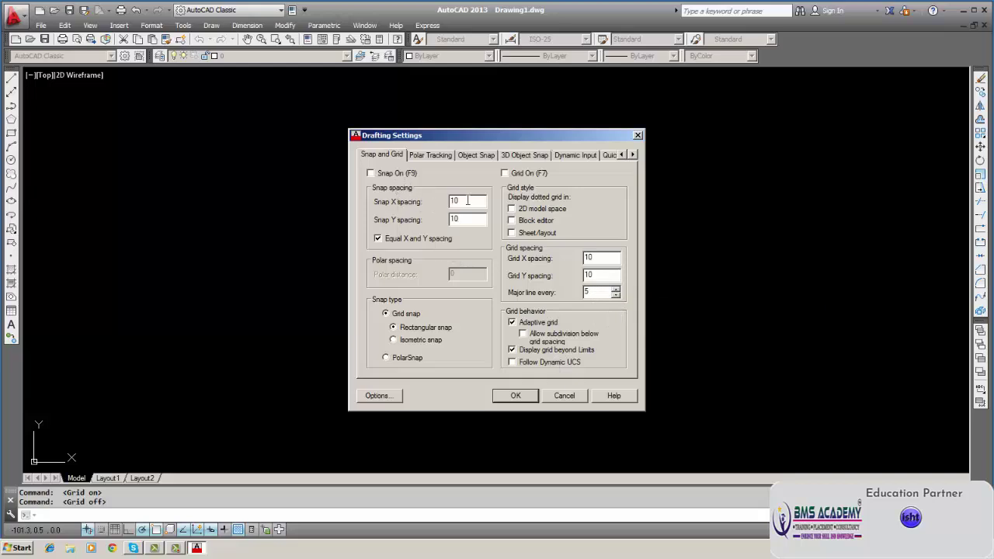
{"action": "left_click", "coordinate": [514, 396]}
{"action": "left_click", "coordinate": [512, 405]}
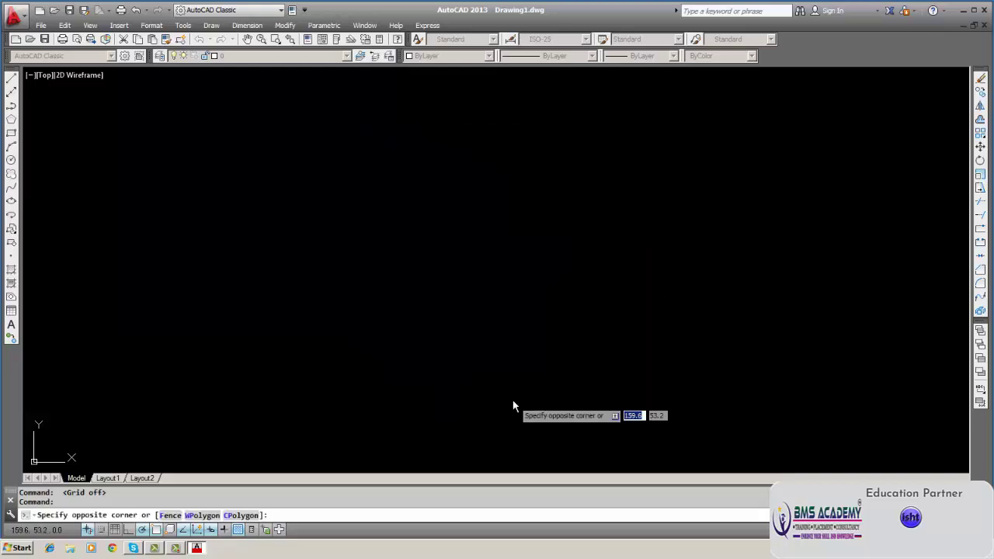
{"action": "left_click", "coordinate": [213, 427]}
{"action": "left_click", "coordinate": [115, 529]}
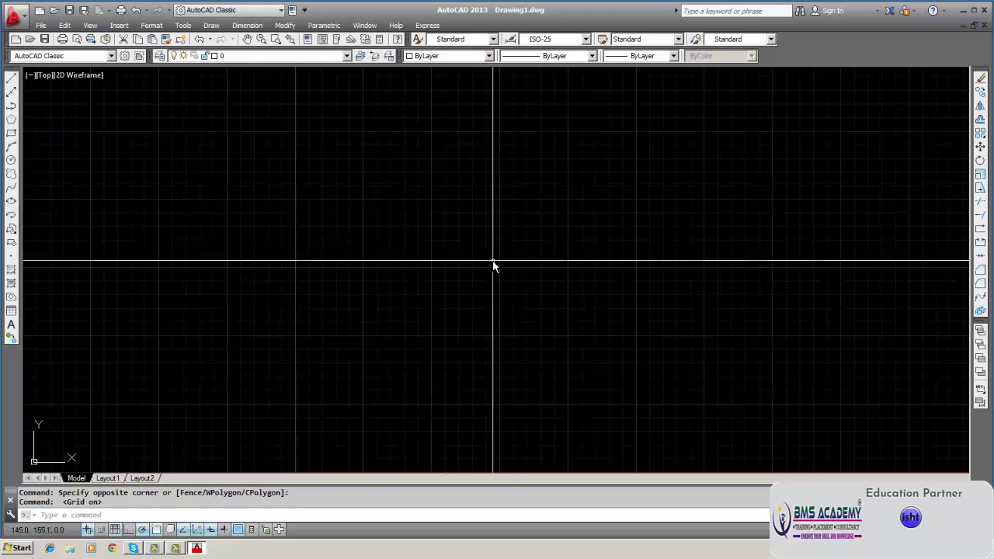
Toggle the grid off and on, open grid Settings, and change Grid Y spacing from 10 to 5.
{"action": "left_click", "coordinate": [115, 529]}
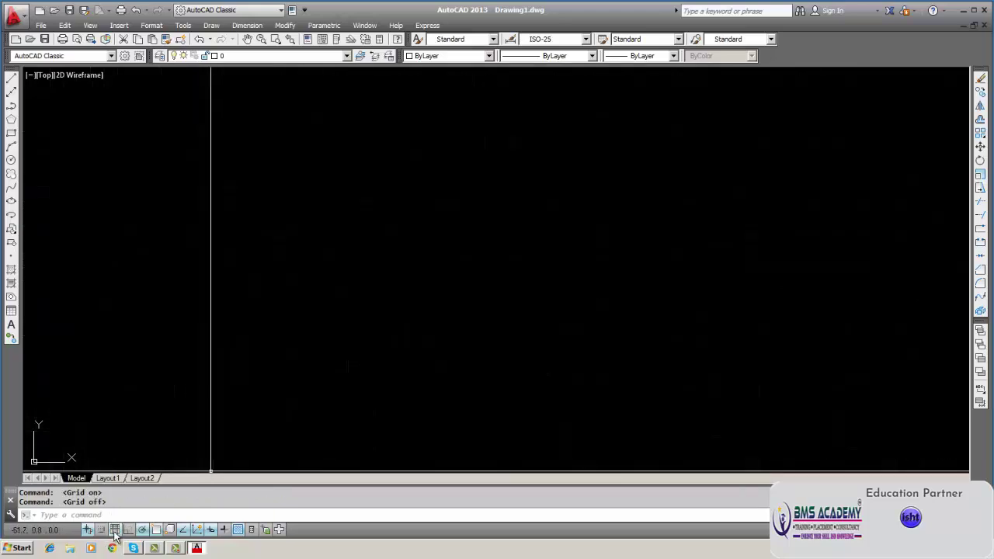
{"action": "left_click", "coordinate": [114, 529]}
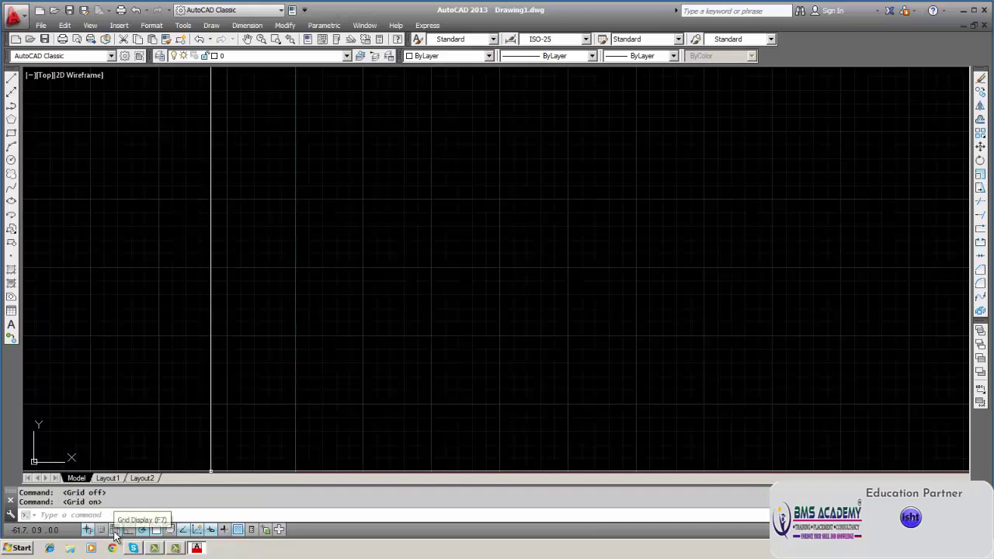
{"action": "right_click", "coordinate": [114, 531]}
{"action": "mouse_move", "coordinate": [126, 525]}
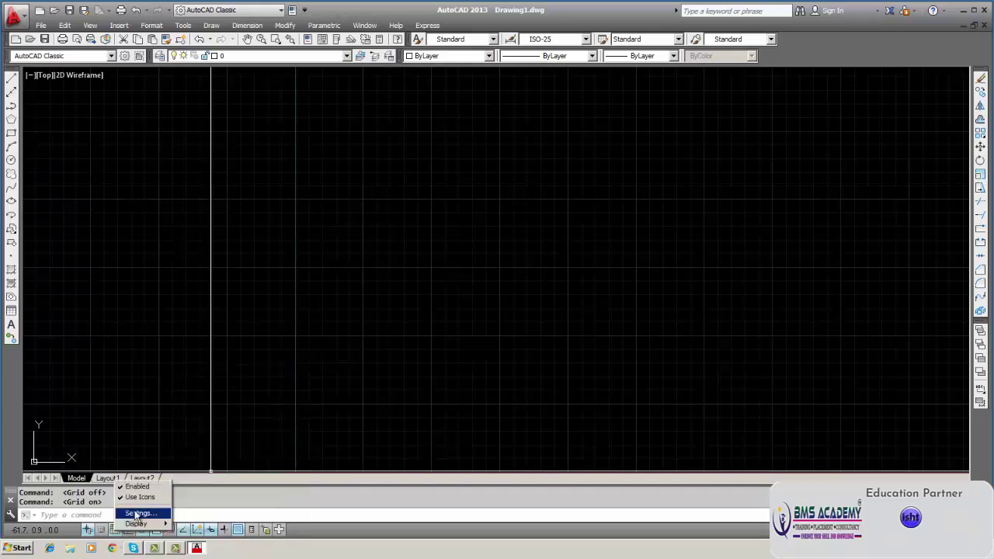
{"action": "left_click", "coordinate": [136, 515]}
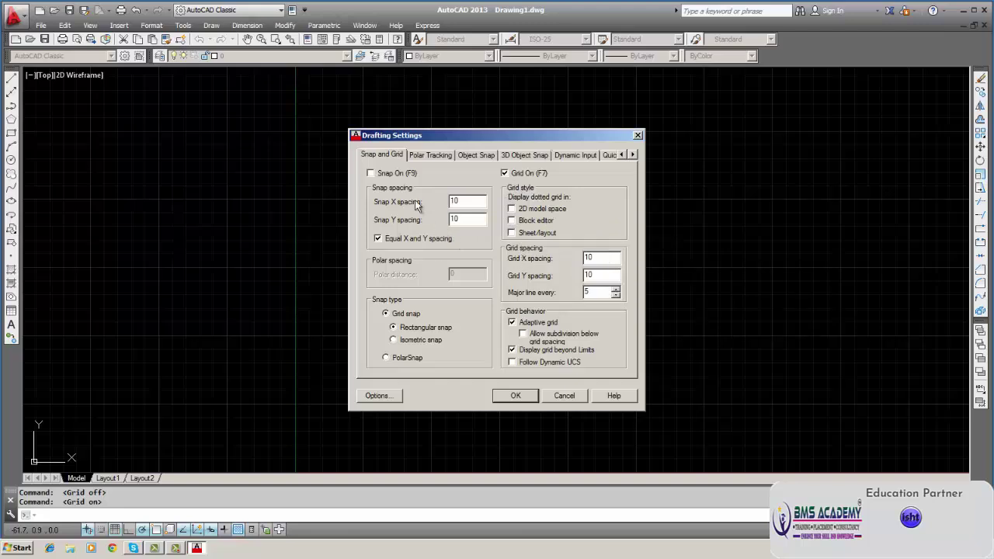
{"action": "left_click", "coordinate": [606, 275]}
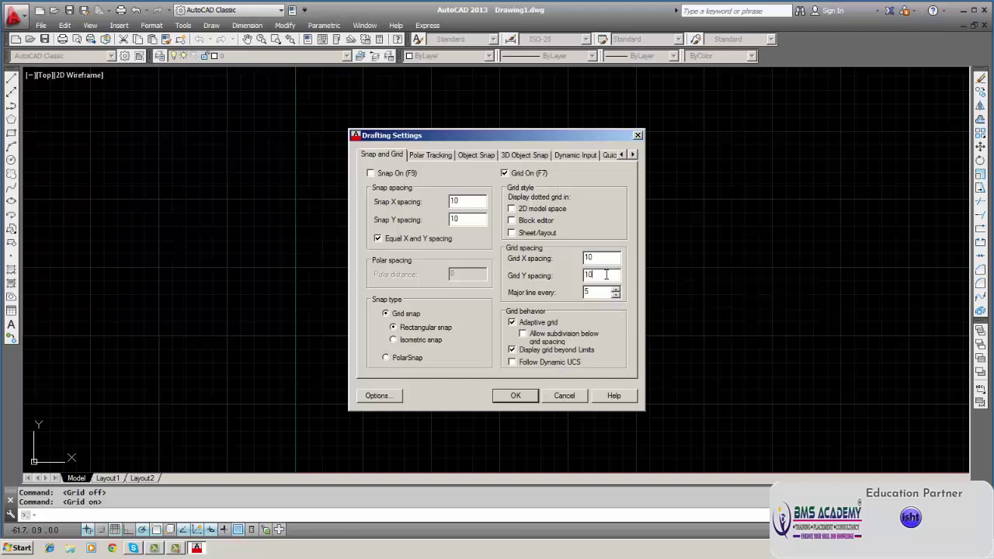
{"action": "key", "text": "BackSpace"}
{"action": "double_click", "coordinate": [606, 260]}
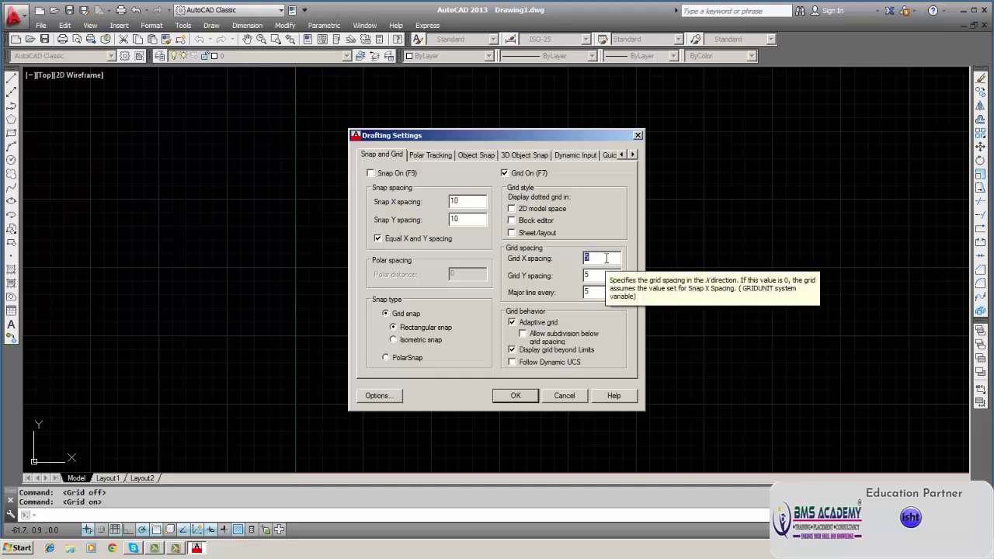
Apply the spacing, reopen grid Settings, and restore the grid spacing to 10.
{"action": "left_click", "coordinate": [515, 396]}
{"action": "left_click", "coordinate": [515, 395]}
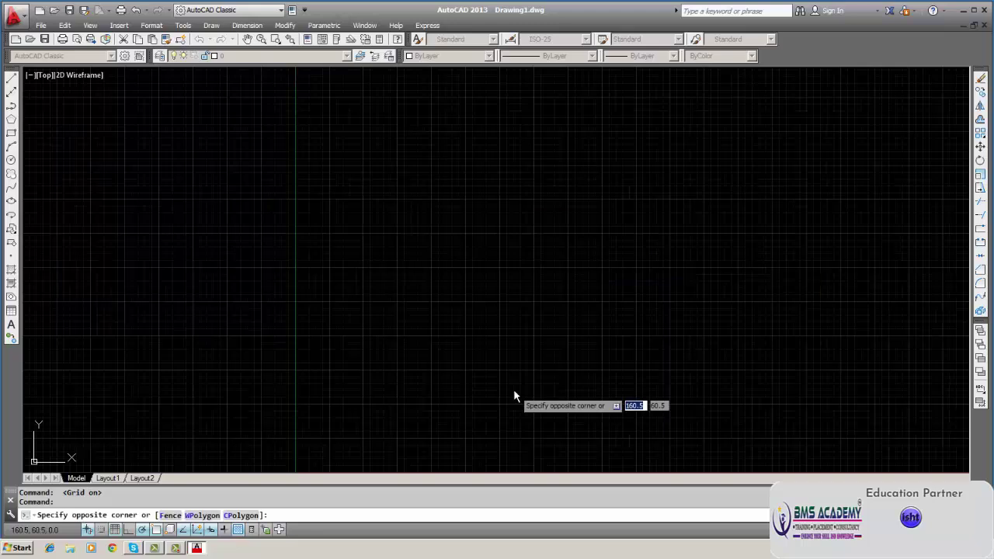
{"action": "left_click", "coordinate": [559, 321]}
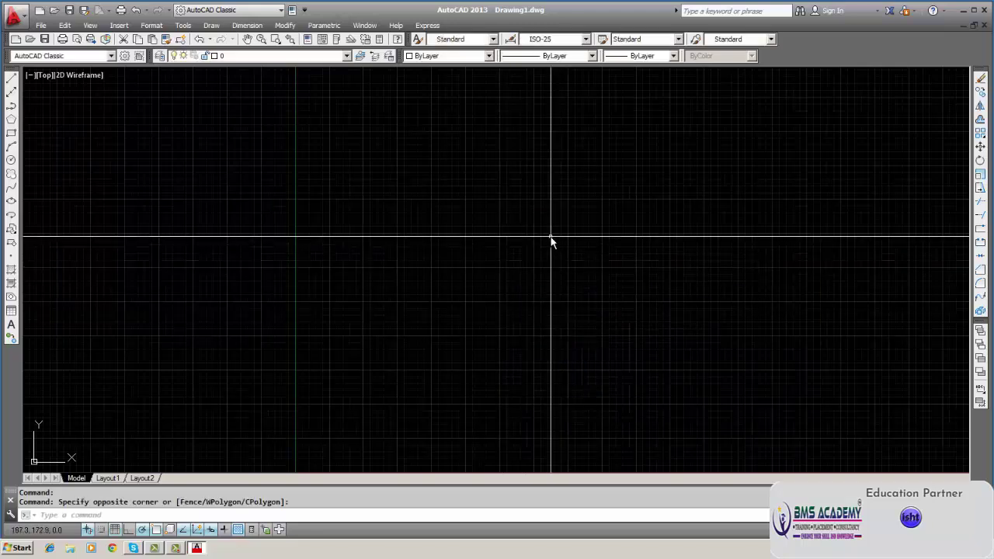
{"action": "right_click", "coordinate": [115, 529]}
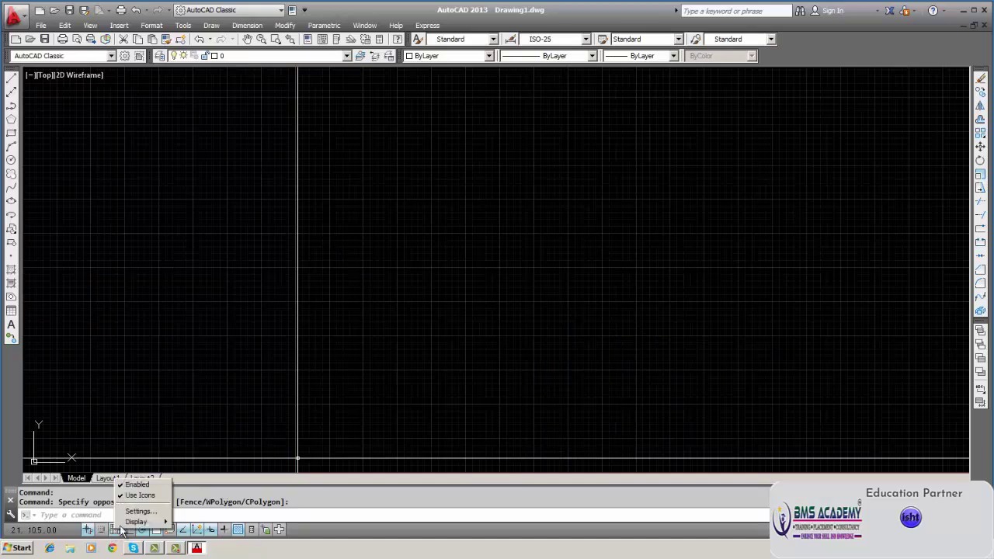
{"action": "left_click", "coordinate": [140, 511]}
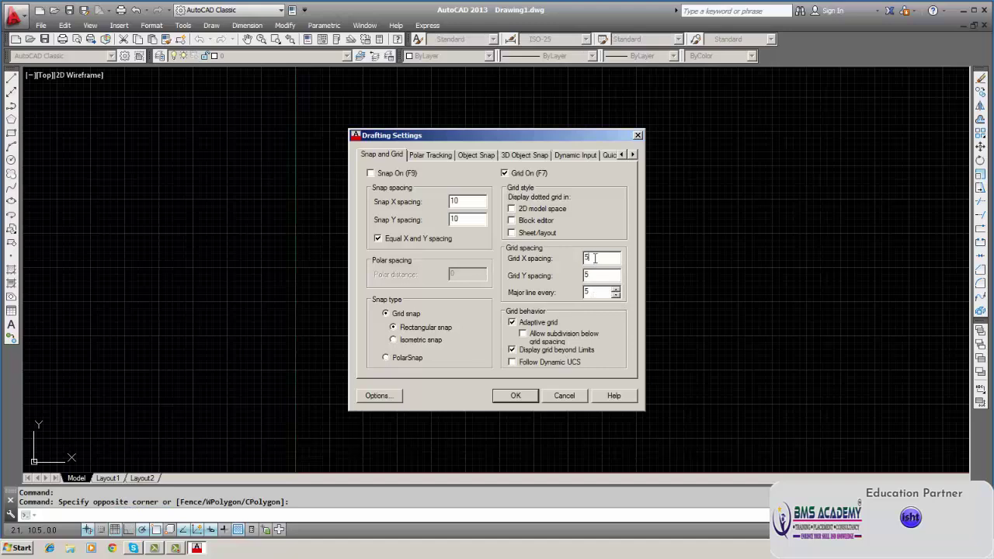
{"action": "key", "text": "BackSpace"}
{"action": "type", "text": "10"}
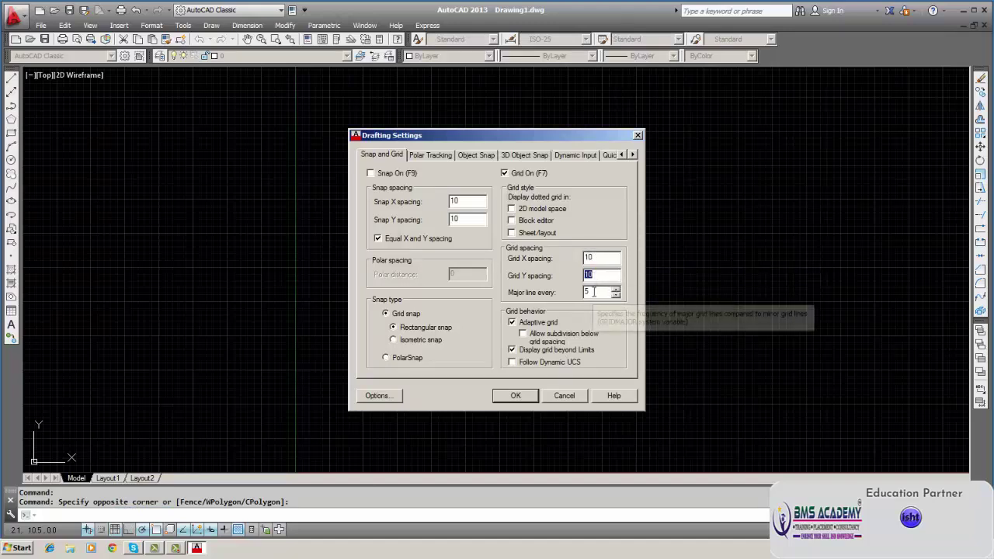
{"action": "left_click", "coordinate": [593, 292]}
Set Major line every to 10 and close Drafting Settings.
{"action": "double_click", "coordinate": [593, 292]}
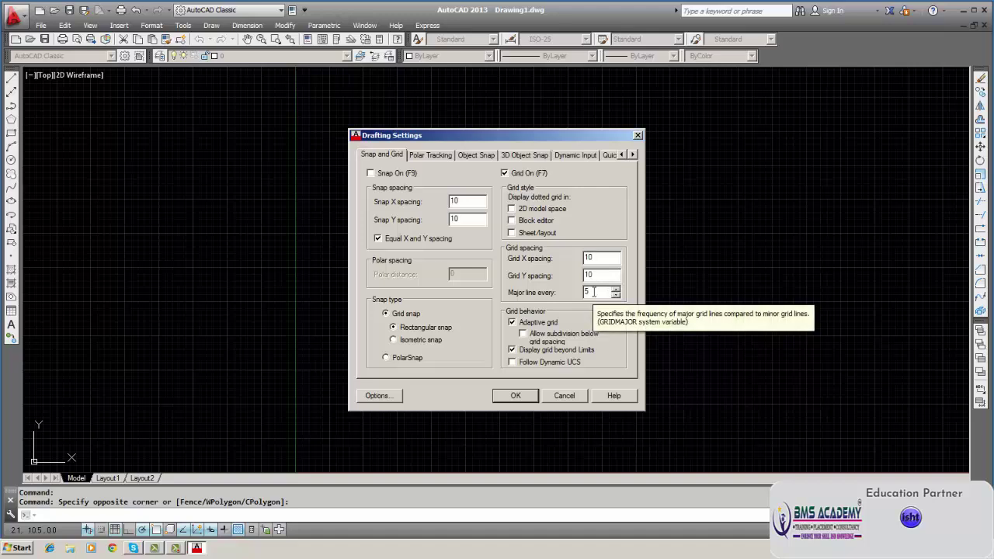
{"action": "key", "text": "BackSpace"}
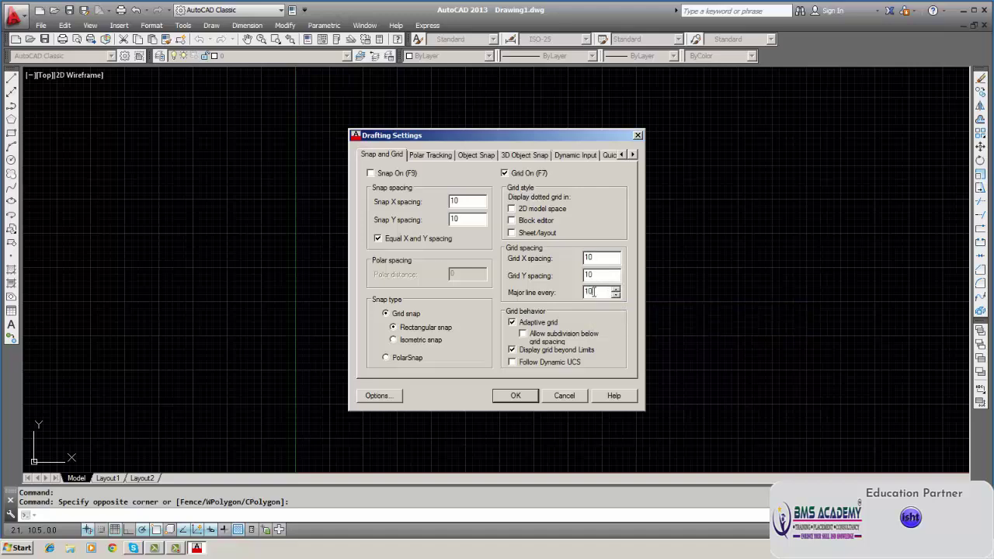
{"action": "type", "text": "10"}
{"action": "left_click", "coordinate": [514, 395]}
{"action": "left_click", "coordinate": [515, 392]}
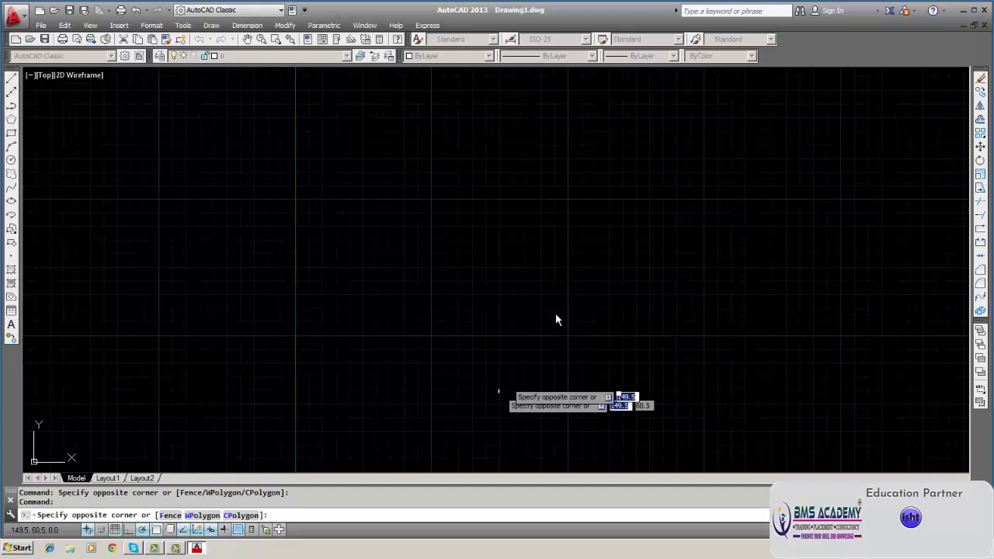
{"action": "left_click", "coordinate": [498, 293]}
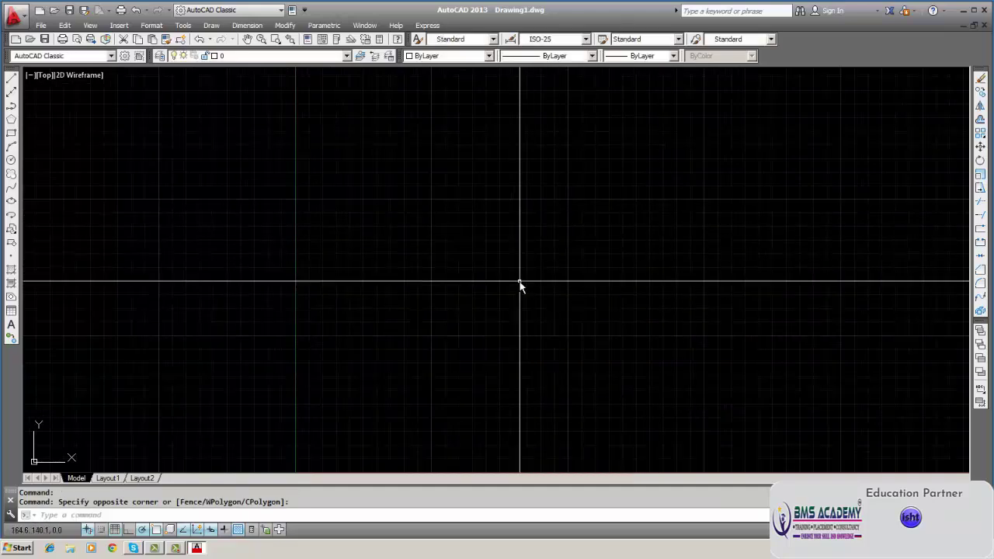
Reopen grid Settings and set Major line every back to 5, then close.
{"action": "right_click", "coordinate": [102, 534]}
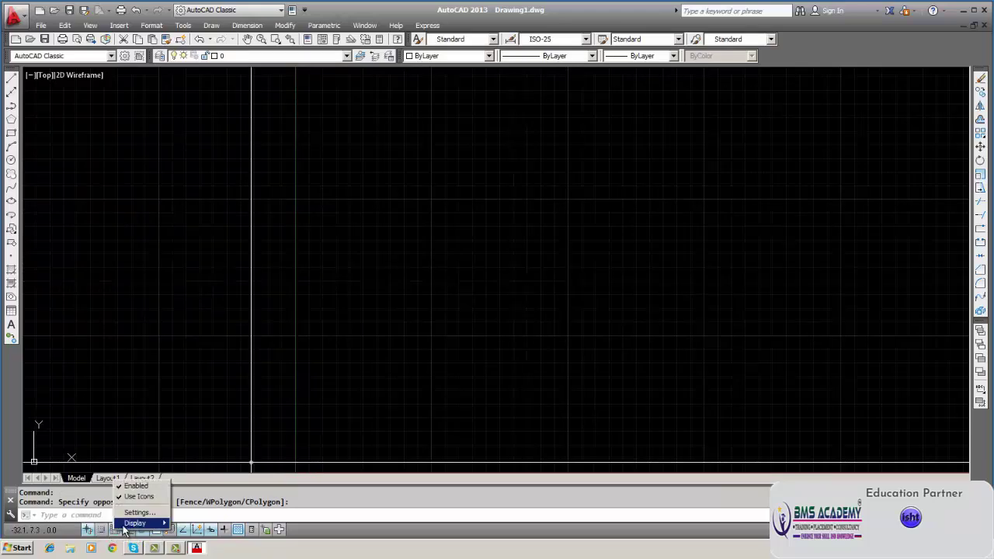
{"action": "left_click", "coordinate": [137, 513]}
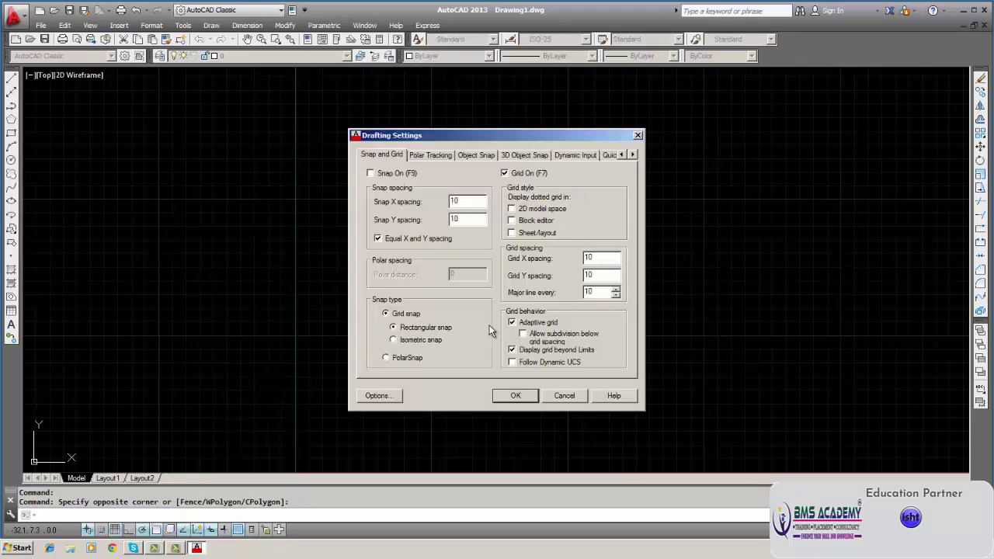
{"action": "left_click", "coordinate": [604, 290]}
{"action": "key", "text": "BackSpace"}
{"action": "key", "text": "BackSpace"}
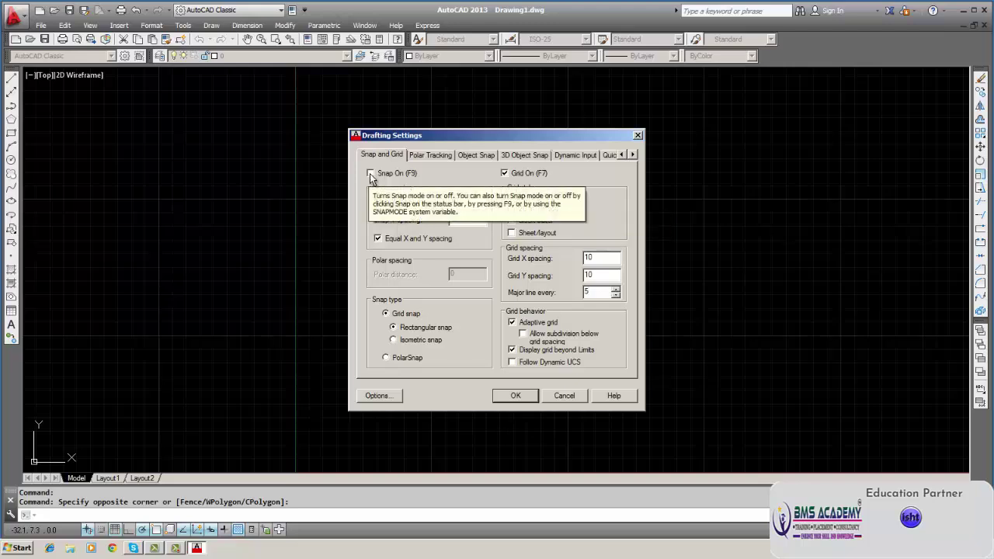
{"action": "left_click", "coordinate": [513, 397]}
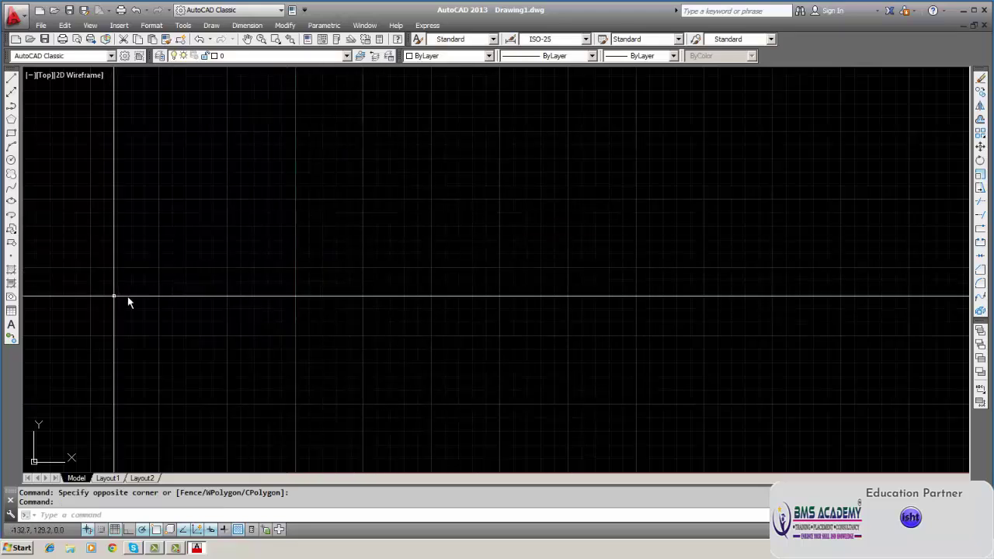
Start a line on the canvas, then cancel it with Escape.
{"action": "left_click", "coordinate": [11, 79]}
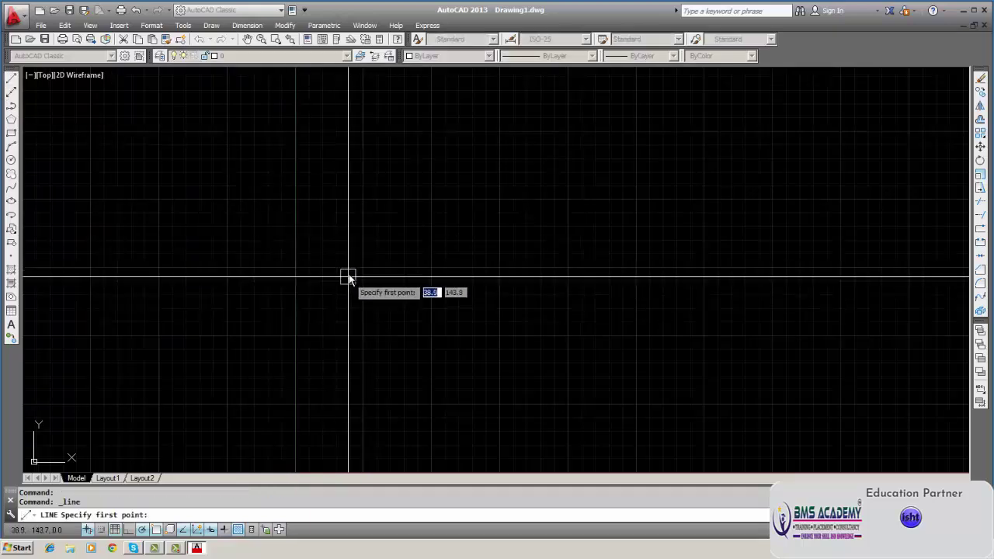
{"action": "left_click", "coordinate": [361, 267]}
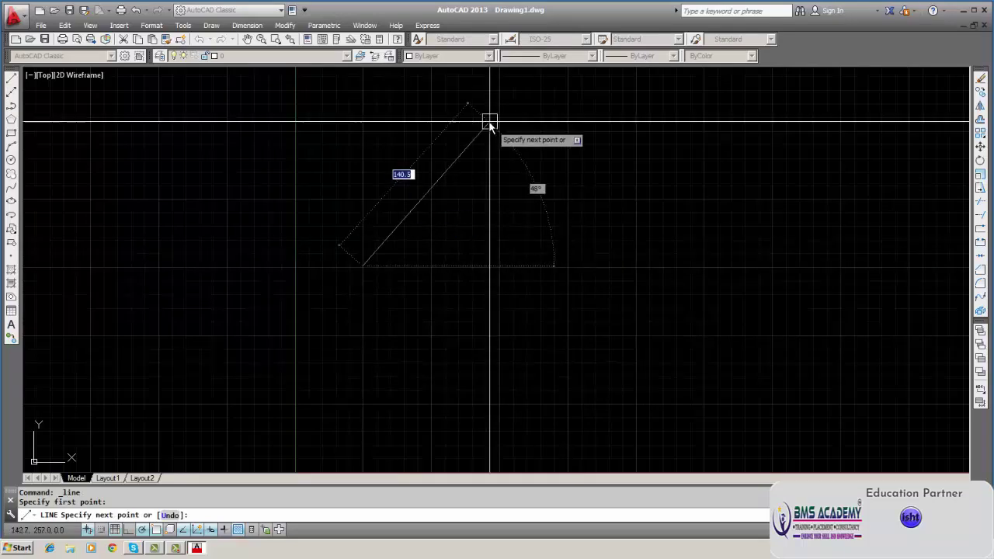
{"action": "key", "text": "Escape"}
{"action": "key", "text": "Escape"}
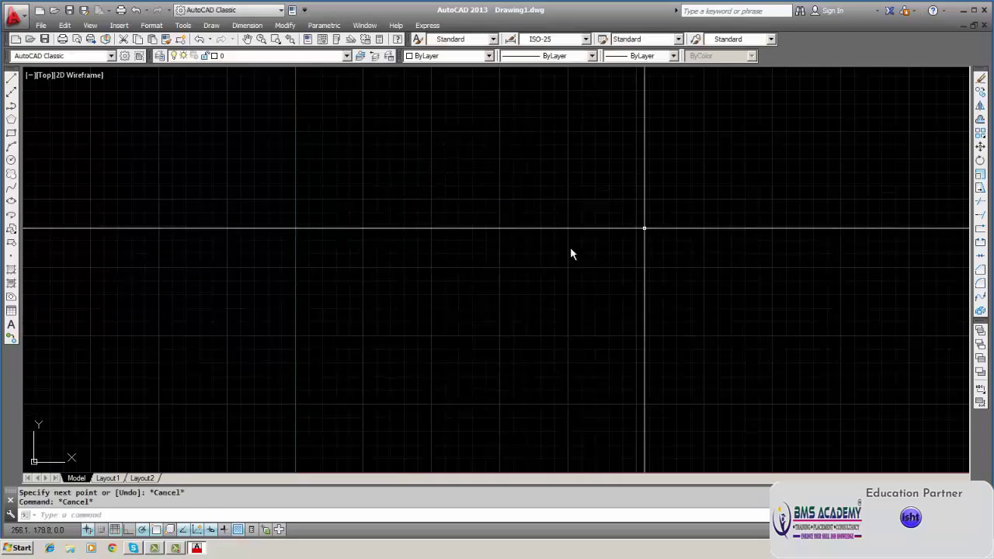
Turn the grid off, then turn snap mode on in Drafting Settings and confirm.
{"action": "left_click", "coordinate": [114, 530]}
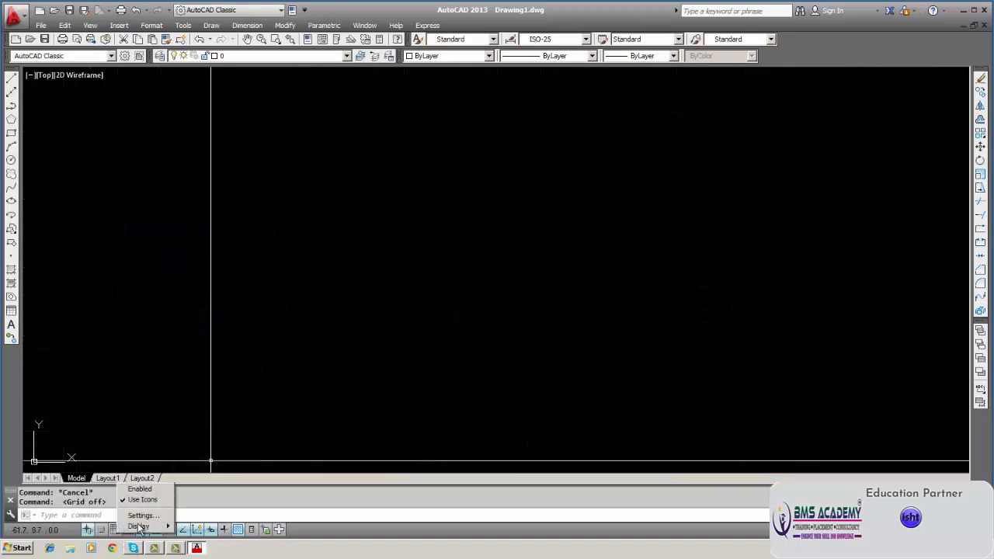
{"action": "left_click", "coordinate": [139, 515]}
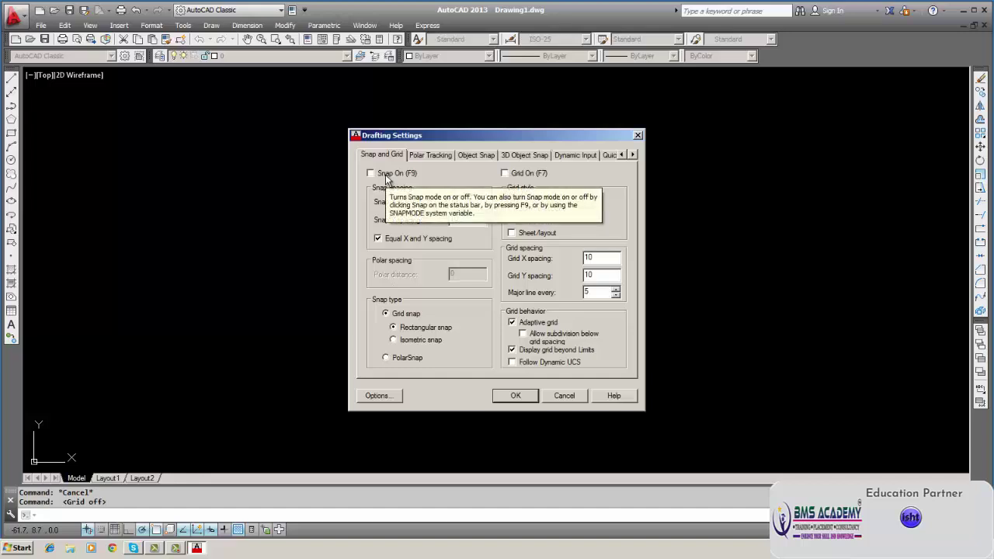
{"action": "left_click", "coordinate": [386, 175]}
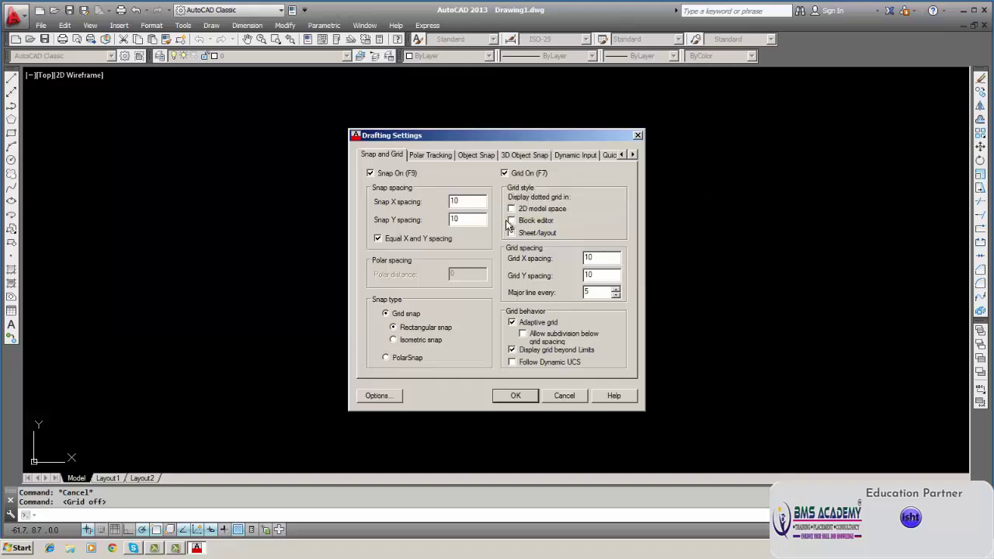
{"action": "left_click", "coordinate": [513, 395]}
{"action": "left_click", "coordinate": [508, 393]}
{"action": "left_click", "coordinate": [549, 226]}
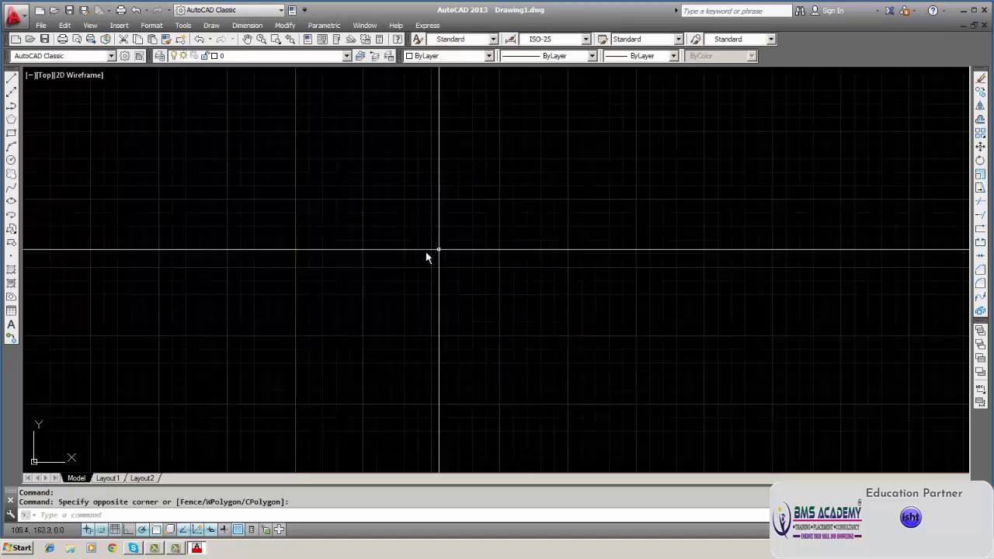
Uncheck Grid On in Drafting Settings and close the dialog.
{"action": "right_click", "coordinate": [116, 531]}
{"action": "left_click", "coordinate": [138, 512]}
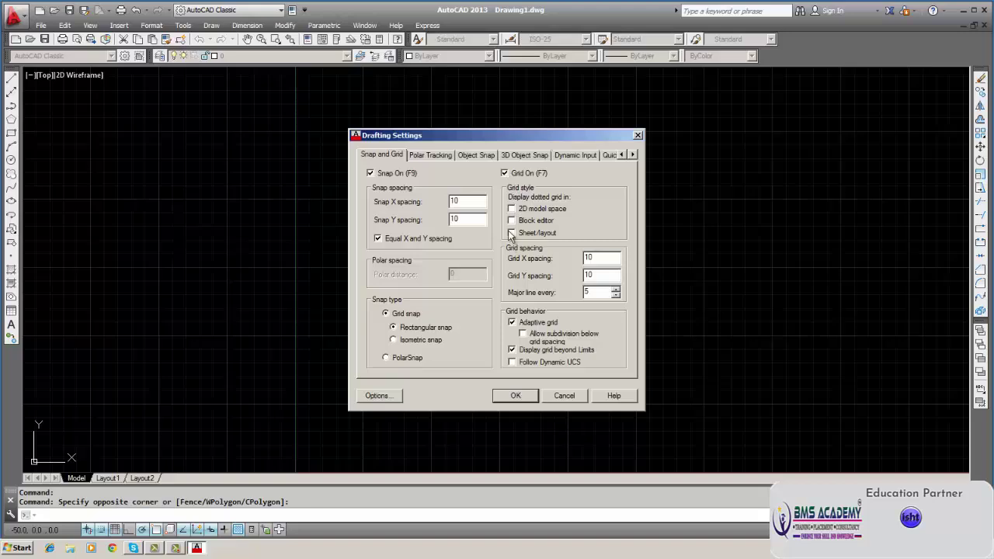
{"action": "left_click", "coordinate": [505, 174]}
{"action": "left_click", "coordinate": [515, 395]}
{"action": "left_click", "coordinate": [468, 227]}
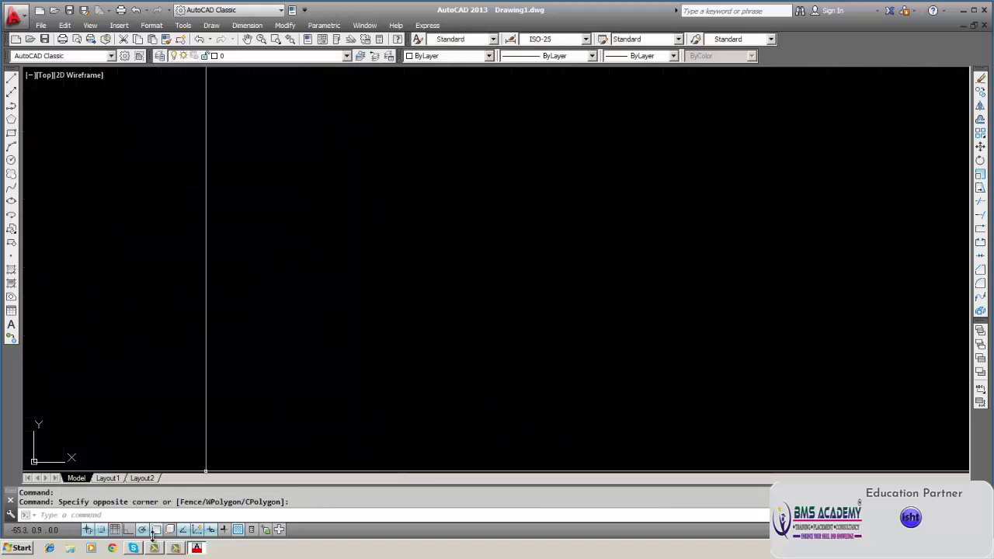
Re-enable Grid On in Drafting Settings and close the dialog.
{"action": "right_click", "coordinate": [115, 530]}
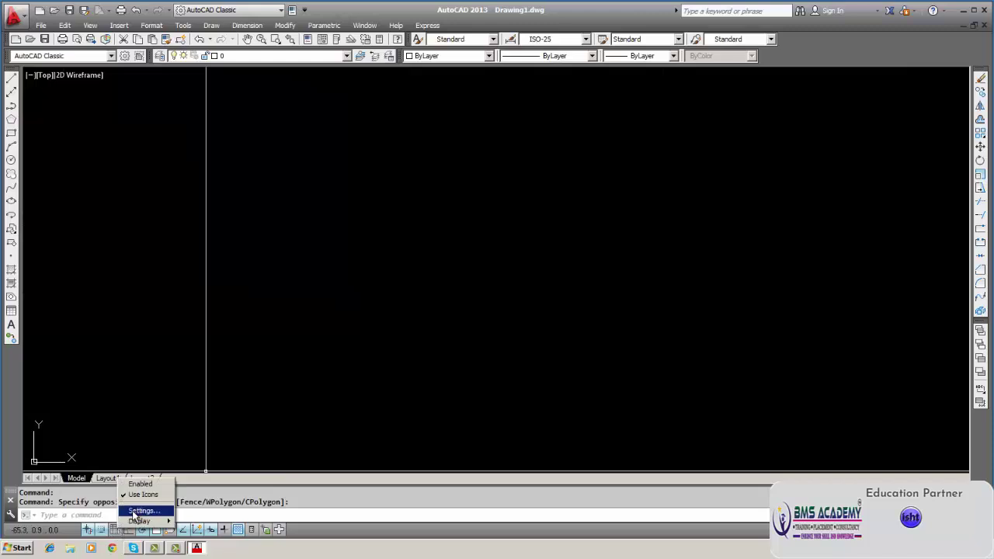
{"action": "left_click", "coordinate": [140, 510]}
{"action": "left_click", "coordinate": [504, 174]}
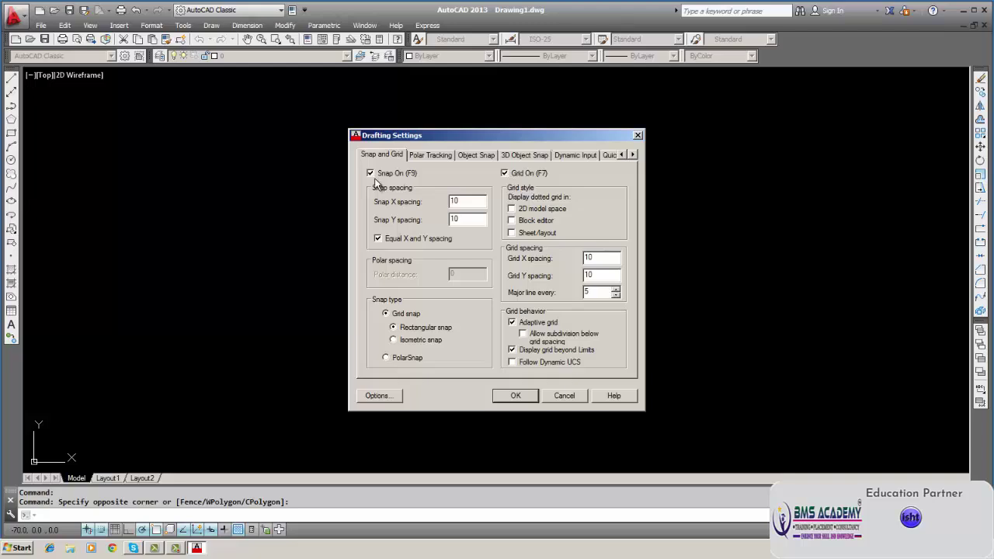
{"action": "left_click", "coordinate": [527, 395]}
{"action": "left_click", "coordinate": [527, 395]}
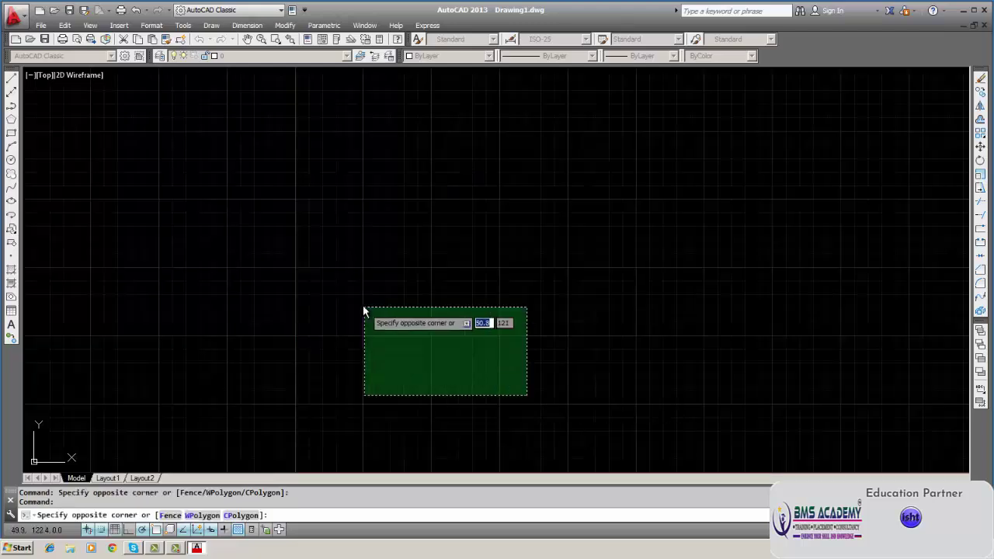
{"action": "left_click", "coordinate": [365, 309]}
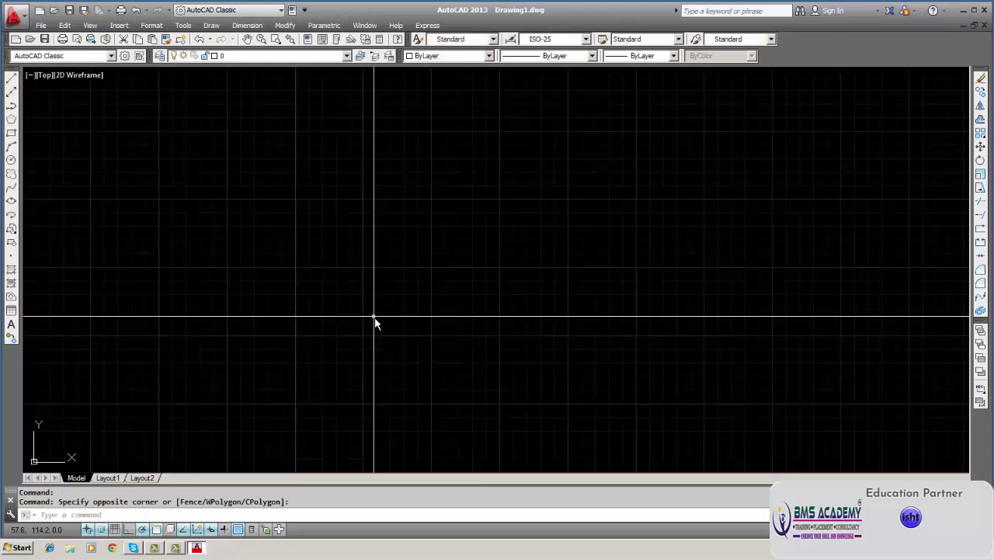
Draw a stepped line: a 30-unit horizontal, a second horizontal, and a short drop.
{"action": "left_click", "coordinate": [11, 79]}
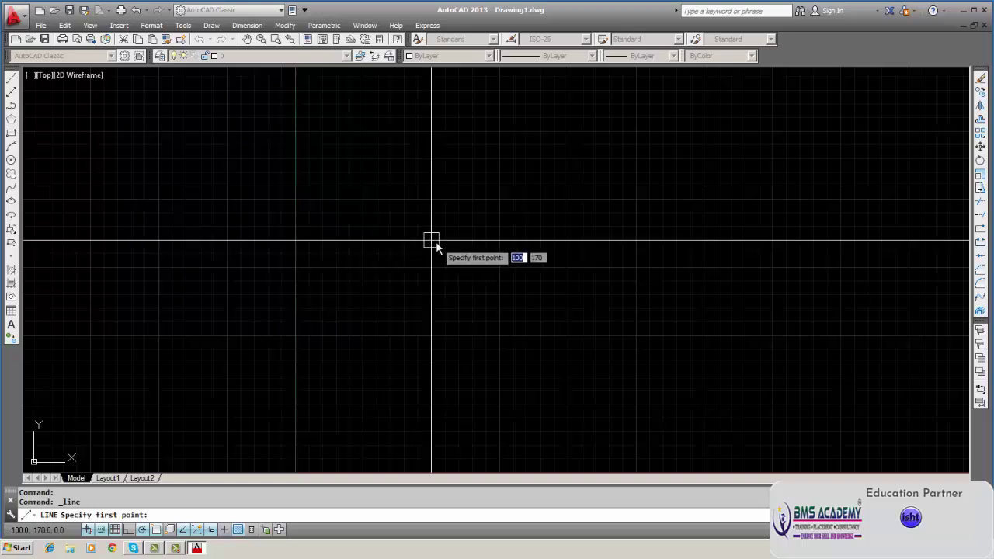
{"action": "left_click", "coordinate": [472, 241]}
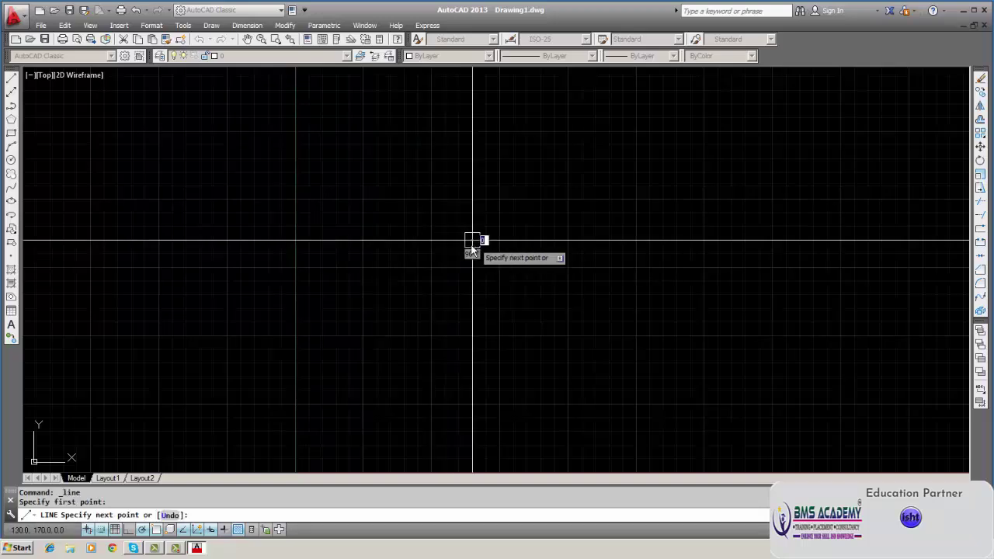
{"action": "left_click", "coordinate": [510, 242]}
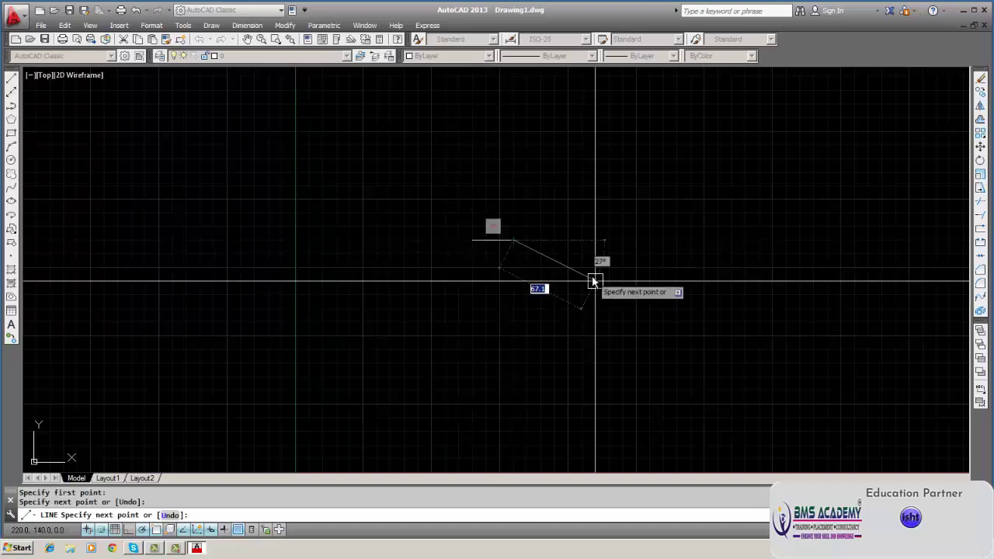
{"action": "left_click", "coordinate": [581, 239]}
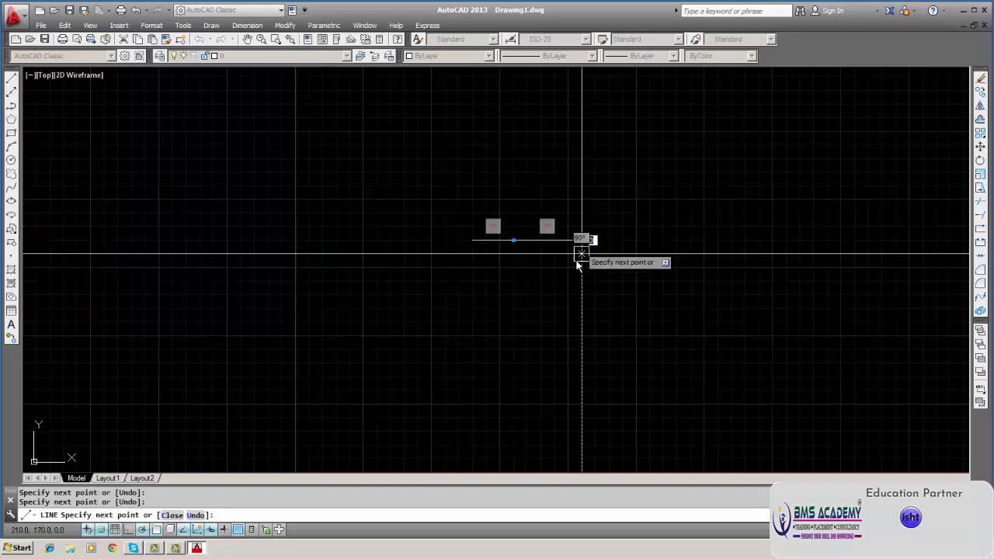
{"action": "left_click", "coordinate": [581, 268]}
{"action": "key", "text": "Escape"}
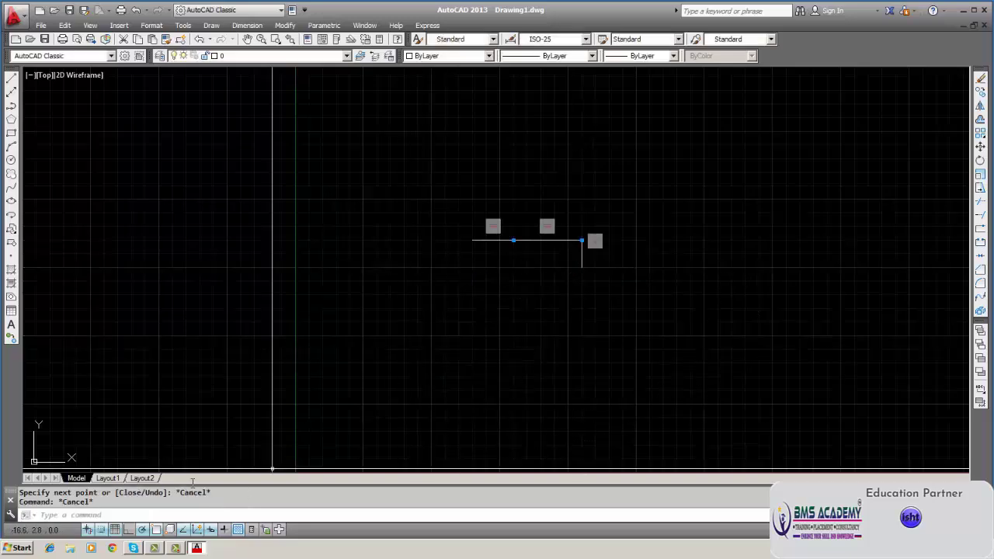
Open Drafting Settings from the grid menu and close it again.
{"action": "right_click", "coordinate": [117, 529]}
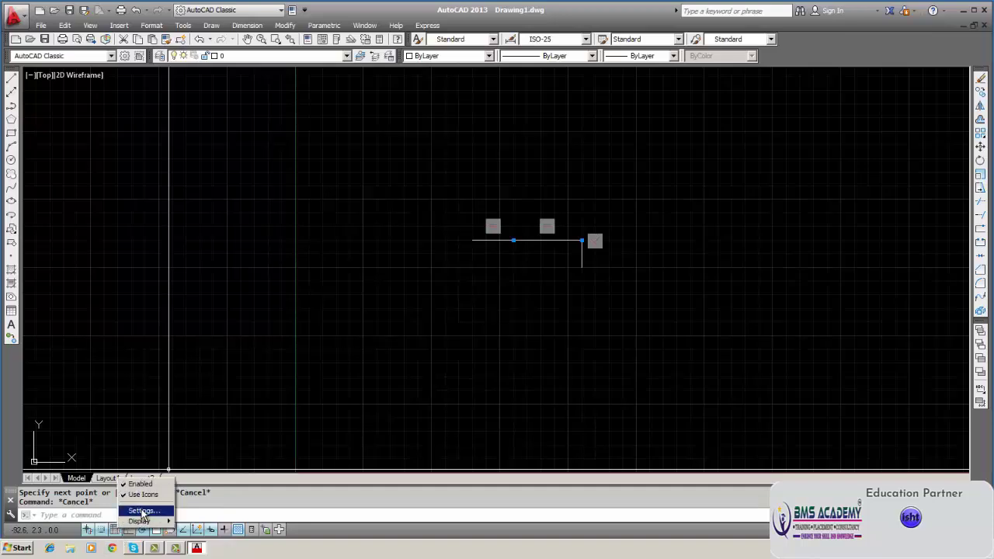
{"action": "left_click", "coordinate": [142, 511]}
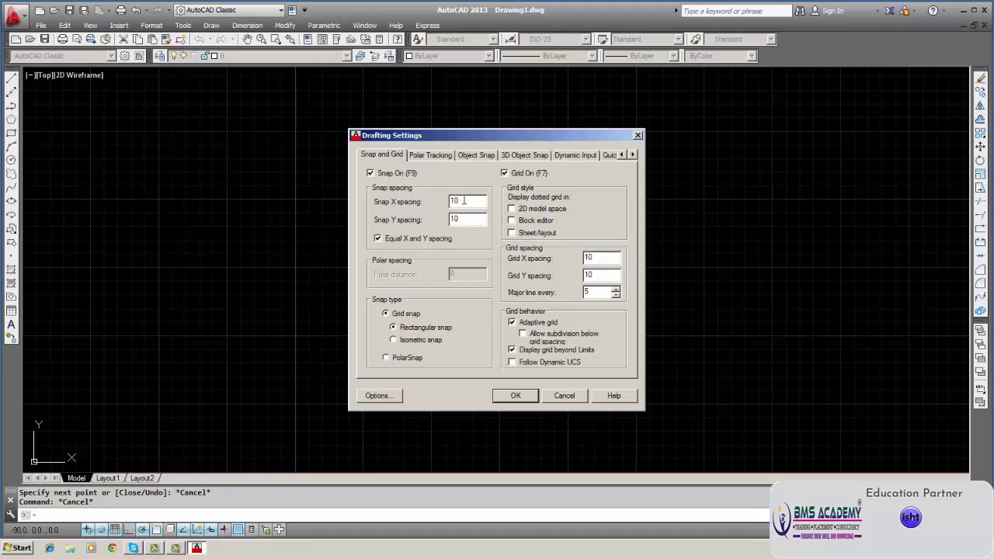
{"action": "left_click", "coordinate": [495, 394]}
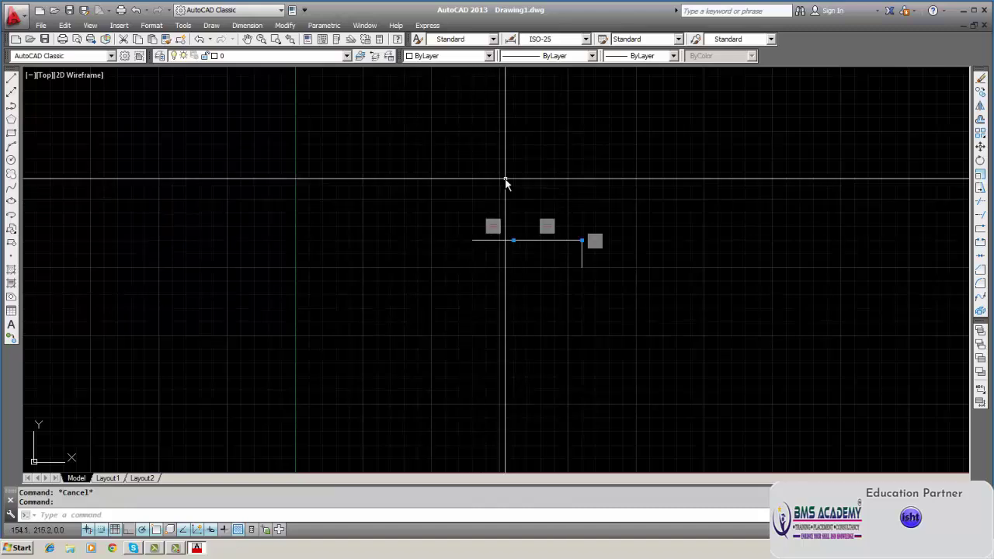
Erase the stepped line using a W window selection.
{"action": "left_click", "coordinate": [980, 79]}
{"action": "type", "text": "w"}
{"action": "key", "text": "Return"}
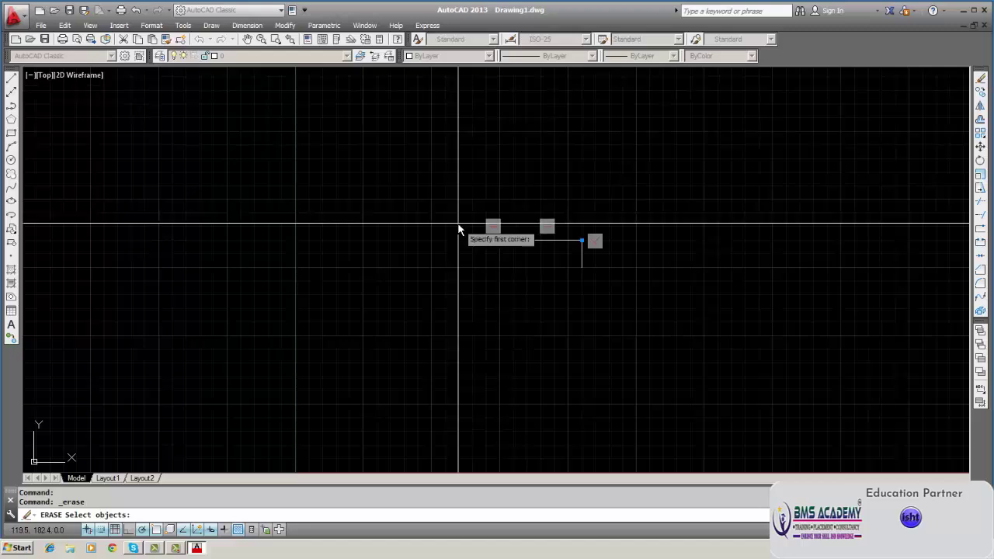
{"action": "left_click", "coordinate": [377, 183]}
{"action": "left_click", "coordinate": [677, 308]}
{"action": "key", "text": "Return"}
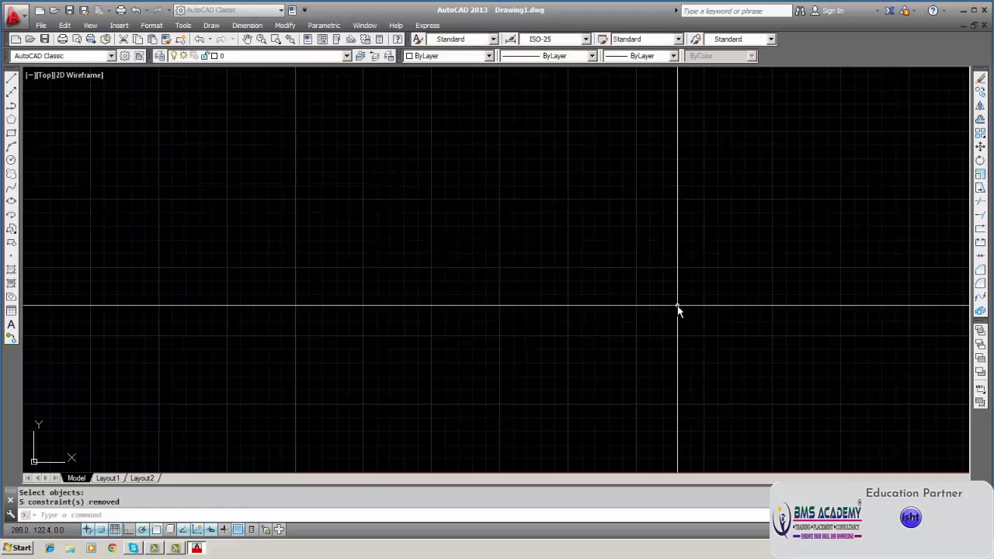
Browse the Polar Tracking, Object Snap, Dynamic Input and Selection Cycling tabs, ending on Object Snap.
{"action": "right_click", "coordinate": [129, 530]}
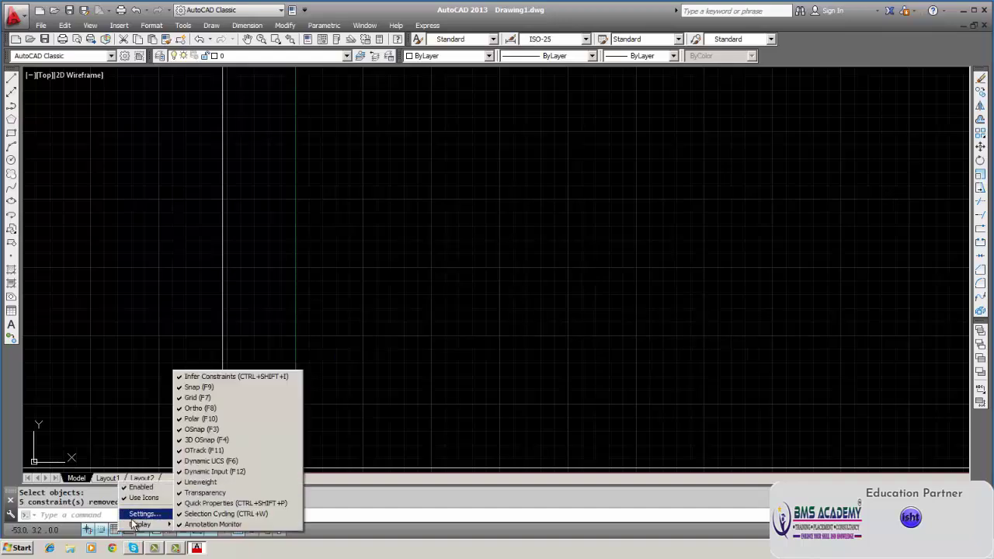
{"action": "left_click", "coordinate": [143, 513]}
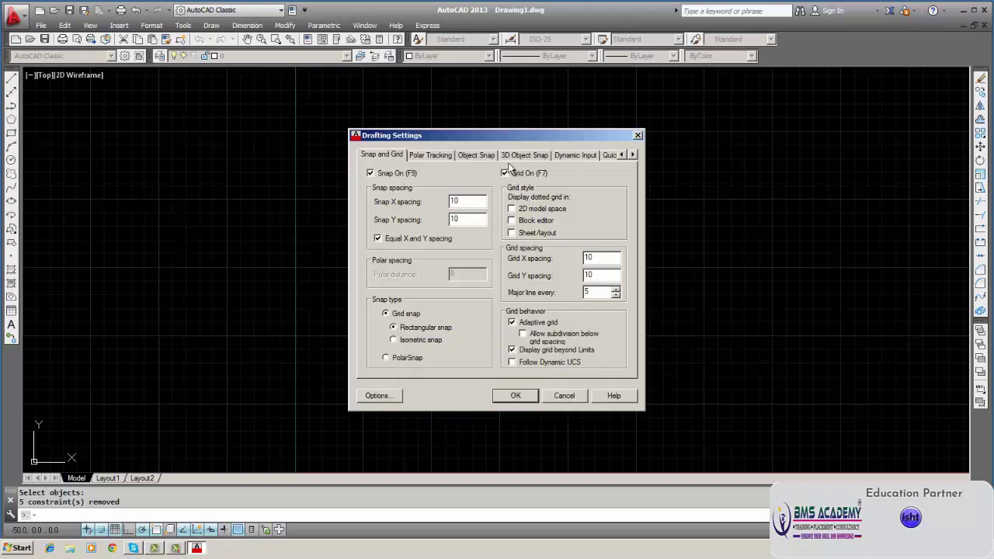
{"action": "left_click", "coordinate": [432, 155]}
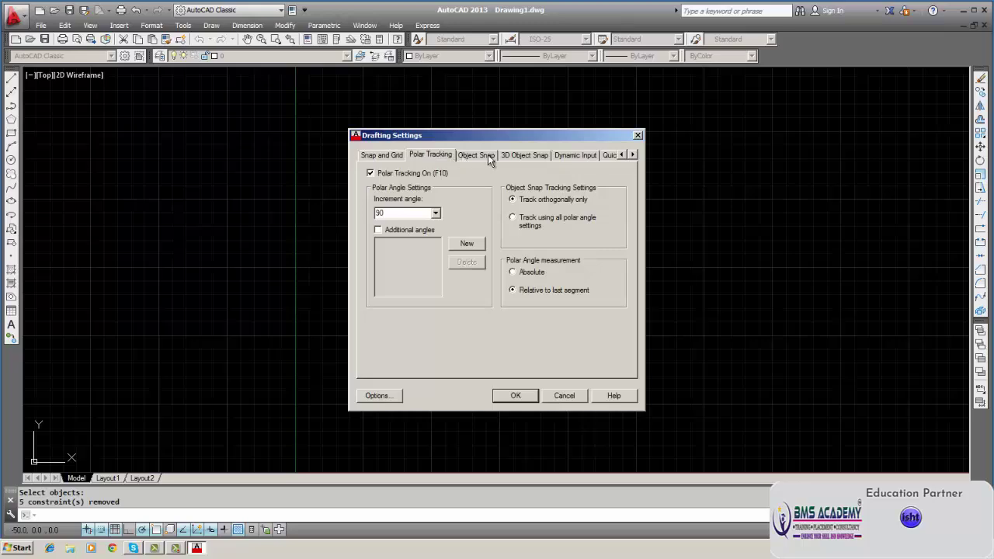
{"action": "left_click", "coordinate": [488, 154]}
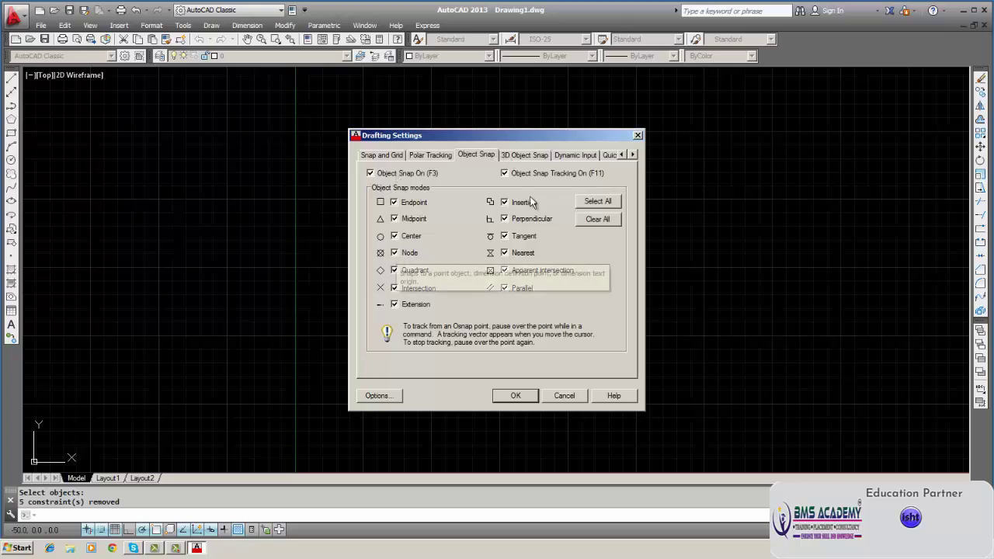
{"action": "left_click", "coordinate": [583, 153]}
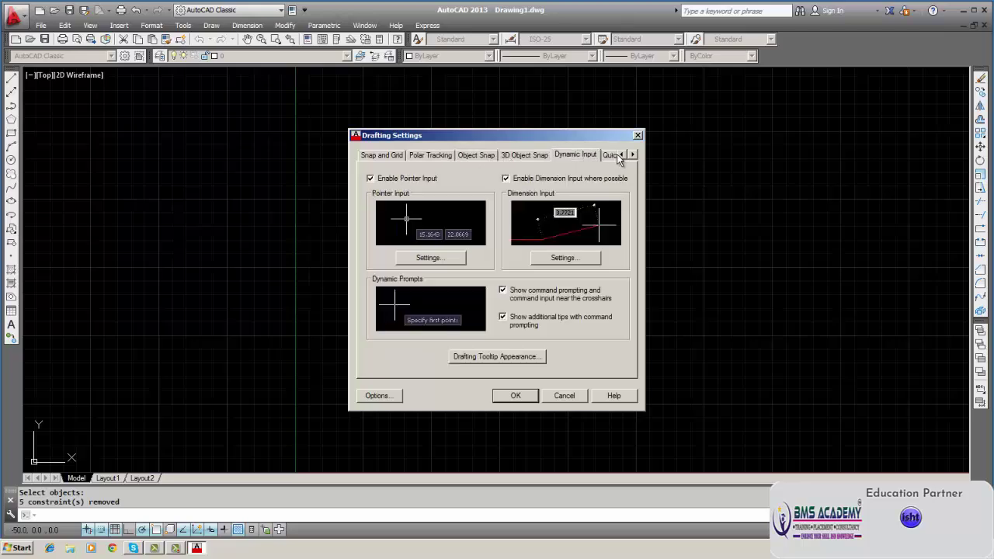
{"action": "double_click", "coordinate": [633, 154]}
{"action": "left_click", "coordinate": [603, 153]}
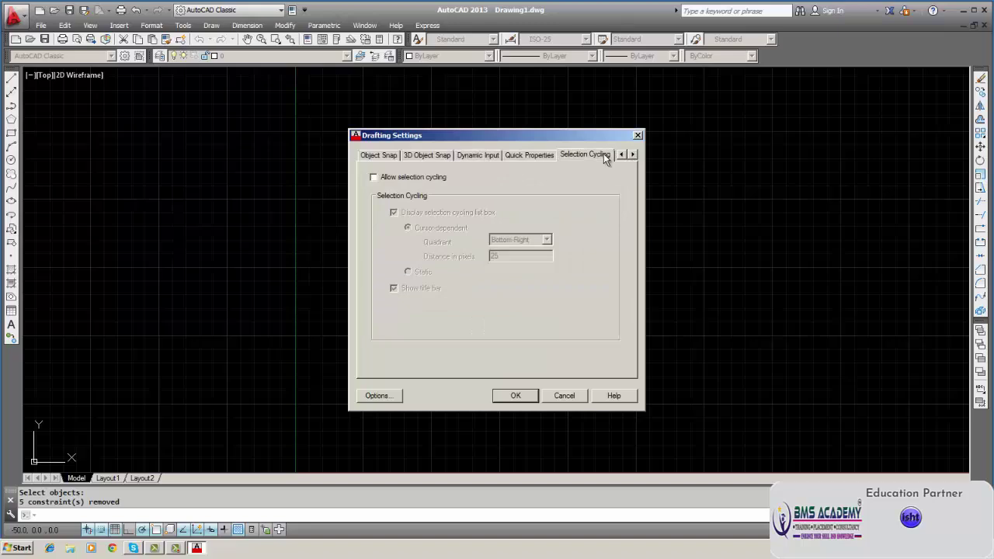
{"action": "left_click", "coordinate": [464, 153]}
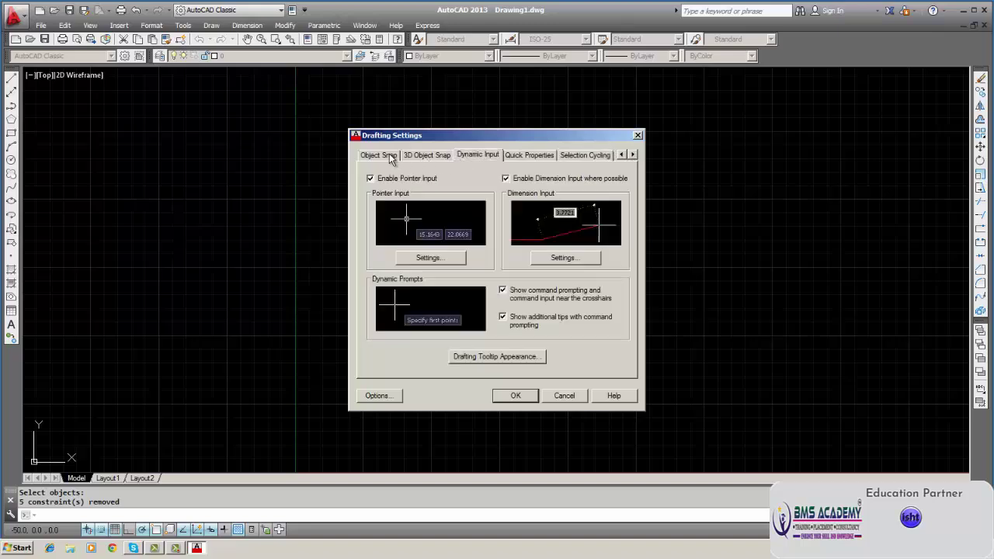
{"action": "left_click", "coordinate": [389, 154]}
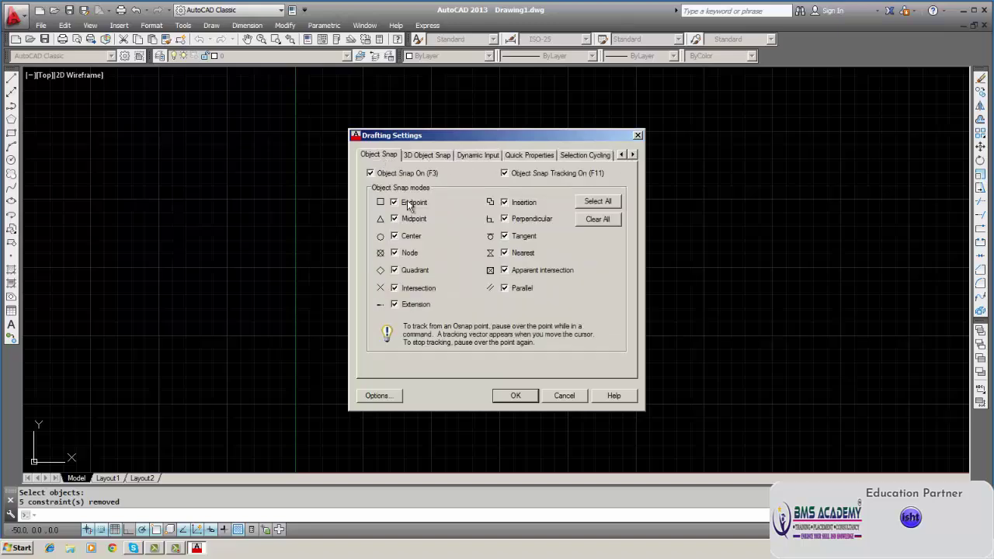
Review the Selection tab of the full Options dialog and close it with OK.
{"action": "left_click", "coordinate": [390, 397]}
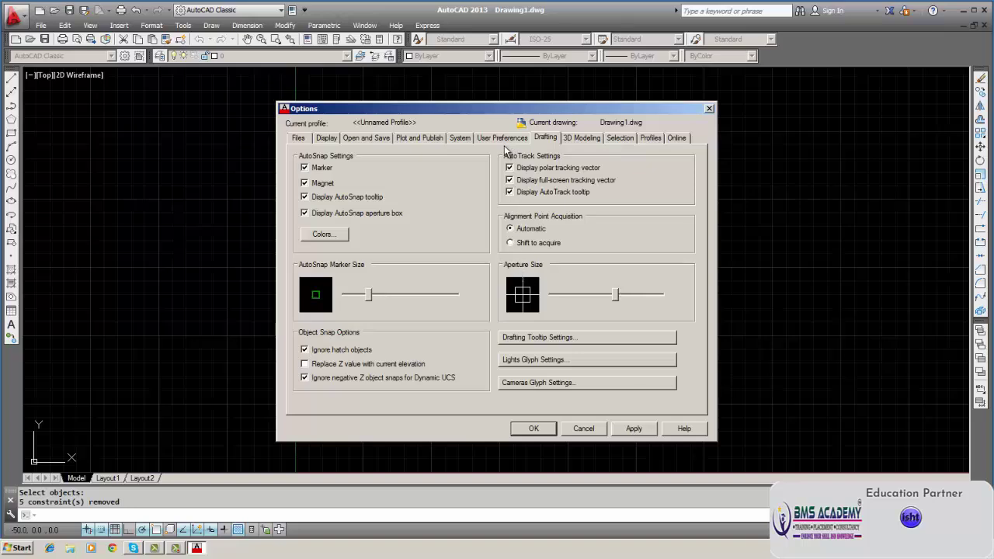
{"action": "left_click", "coordinate": [619, 138]}
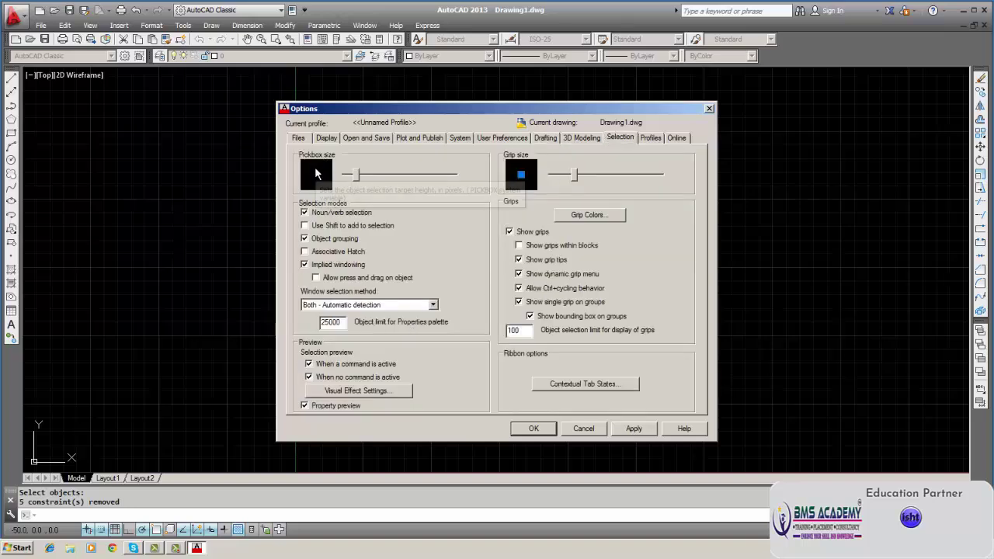
{"action": "left_click", "coordinate": [527, 427]}
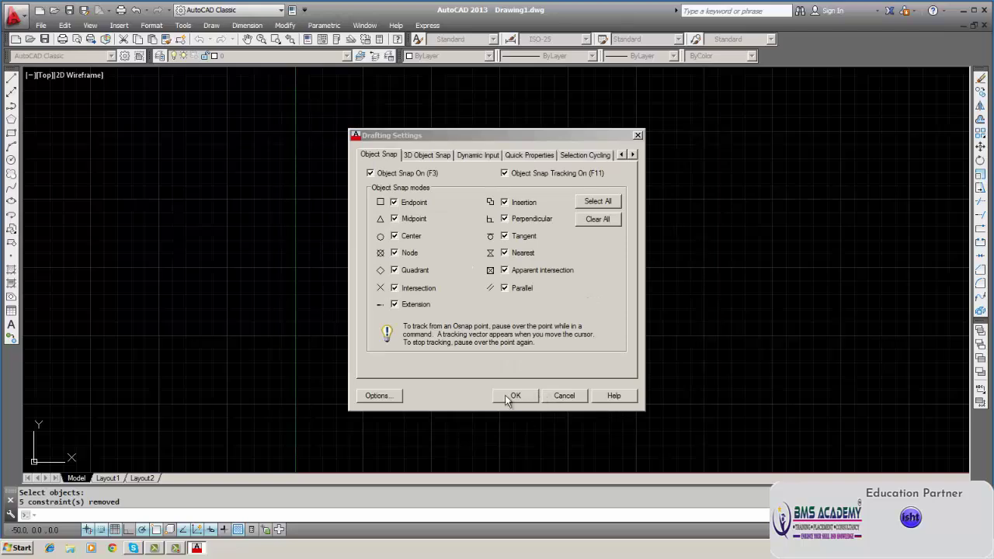
Accept the object snap settings and close Drafting Settings to return to the grid.
{"action": "left_click", "coordinate": [506, 399]}
{"action": "left_click", "coordinate": [504, 403]}
{"action": "left_click", "coordinate": [497, 395]}
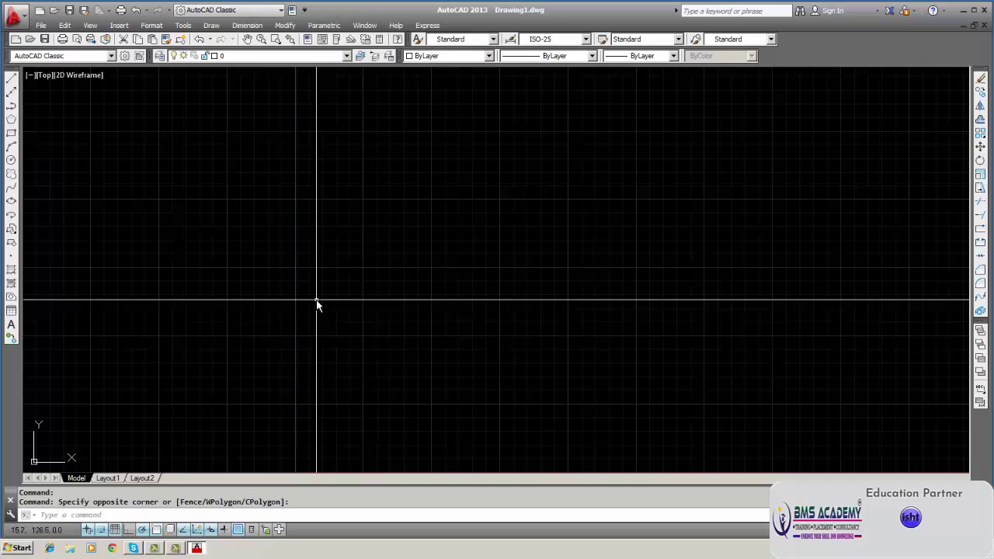
{"action": "right_click", "coordinate": [443, 179]}
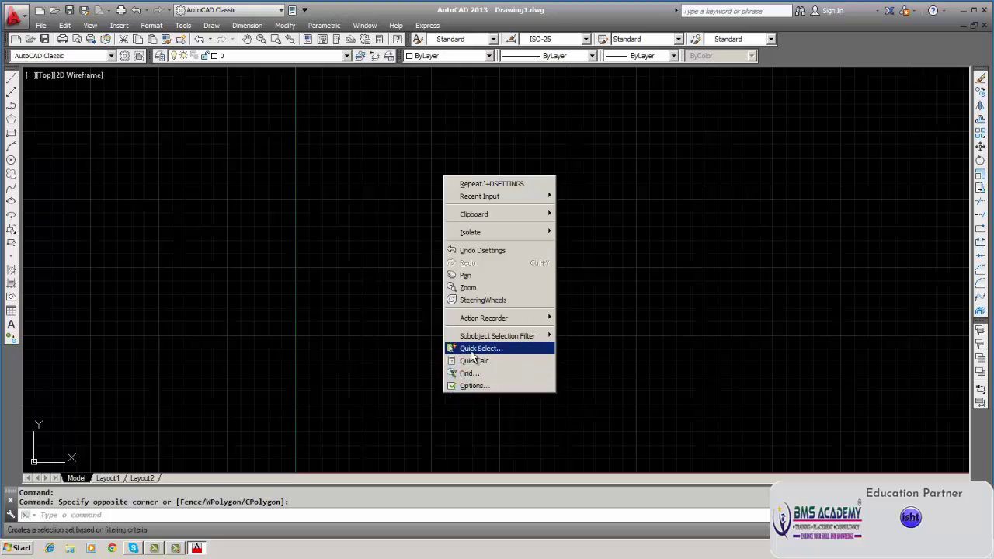
{"action": "mouse_move", "coordinate": [474, 315]}
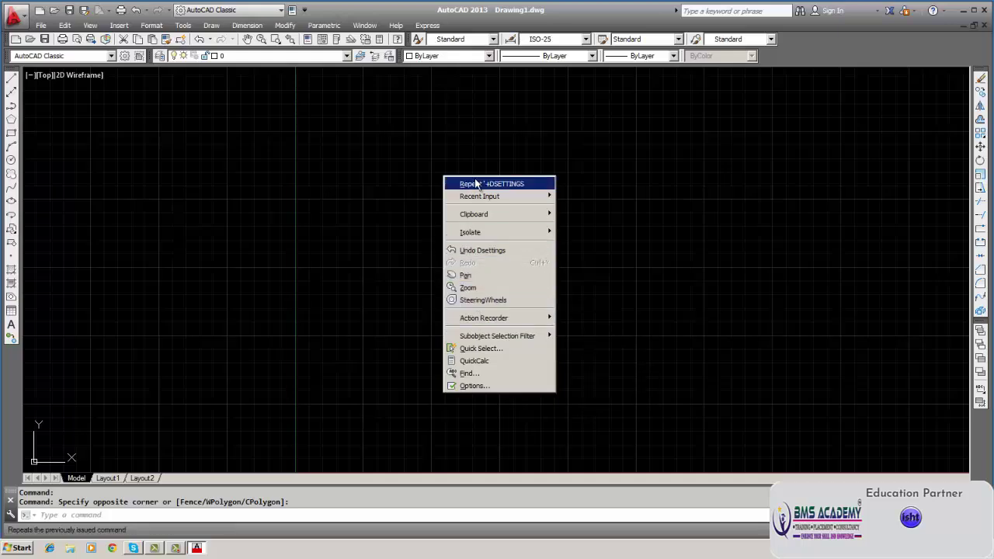
{"action": "left_click", "coordinate": [361, 263]}
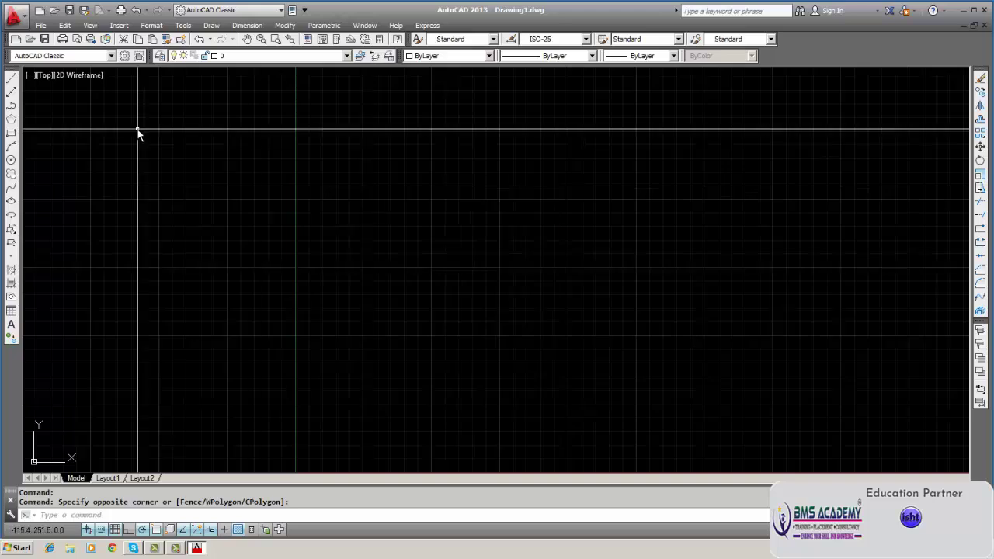
{"action": "left_click", "coordinate": [248, 25]}
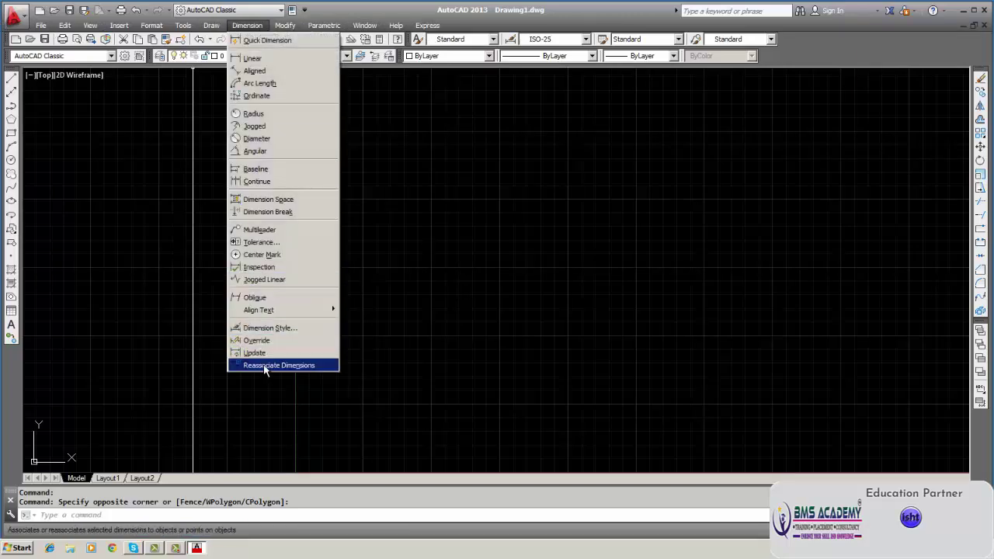
{"action": "left_click", "coordinate": [494, 220]}
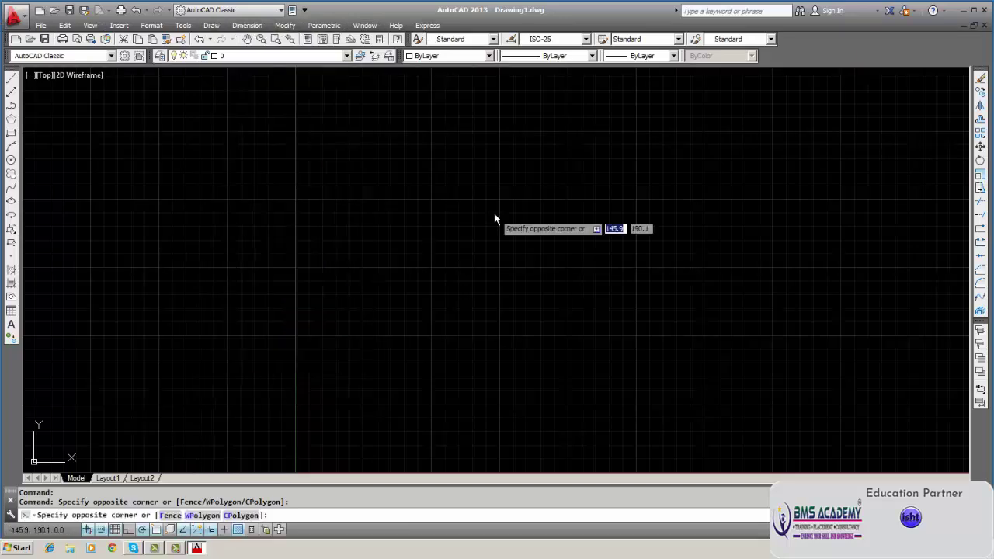
{"action": "left_click", "coordinate": [489, 217]}
{"action": "left_click", "coordinate": [211, 26]}
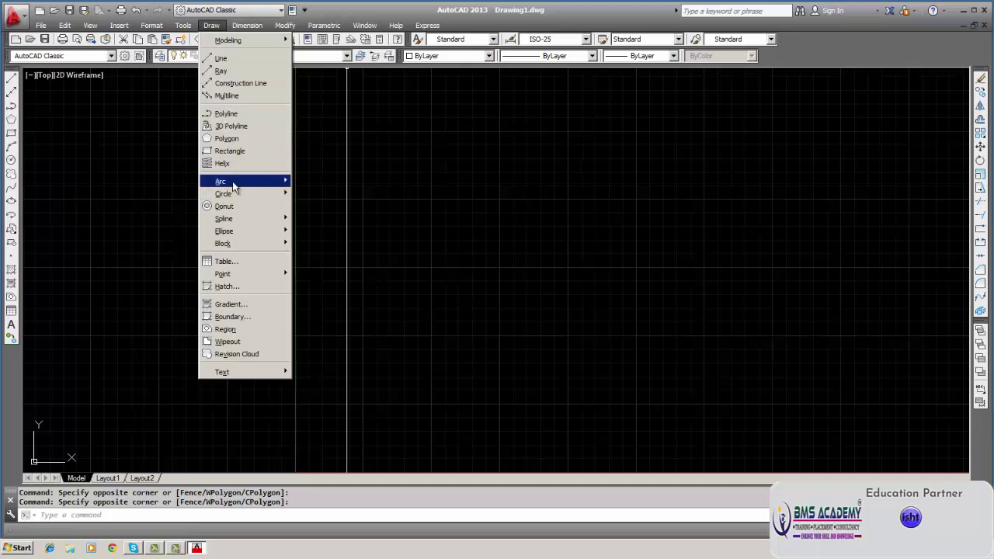
{"action": "mouse_move", "coordinate": [231, 196]}
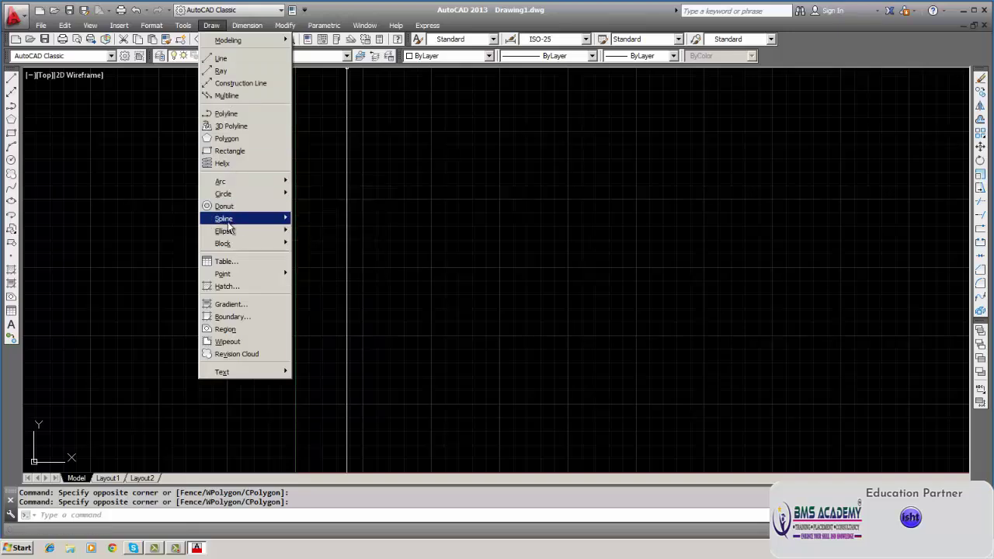
{"action": "mouse_move", "coordinate": [222, 245]}
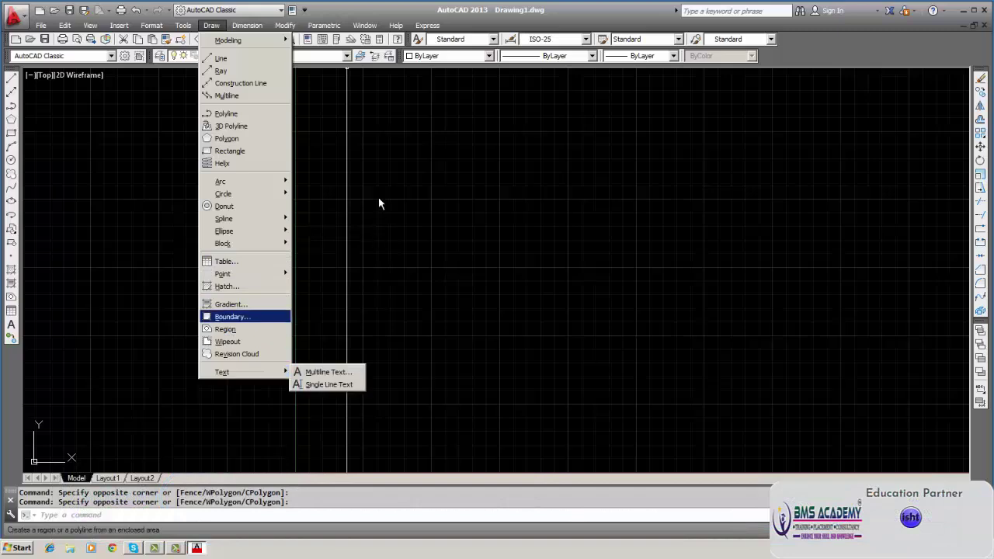
{"action": "mouse_move", "coordinate": [235, 28]}
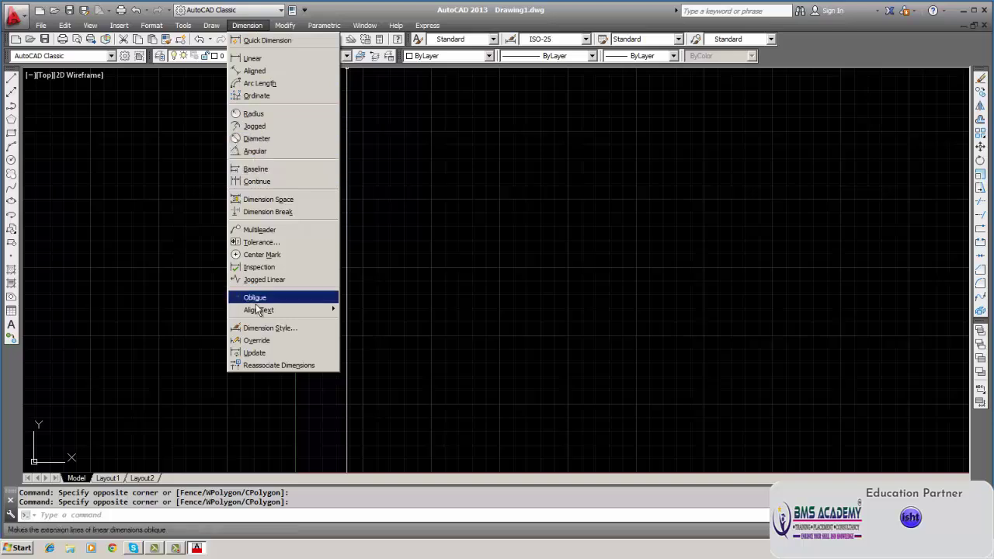
{"action": "mouse_move", "coordinate": [284, 28]}
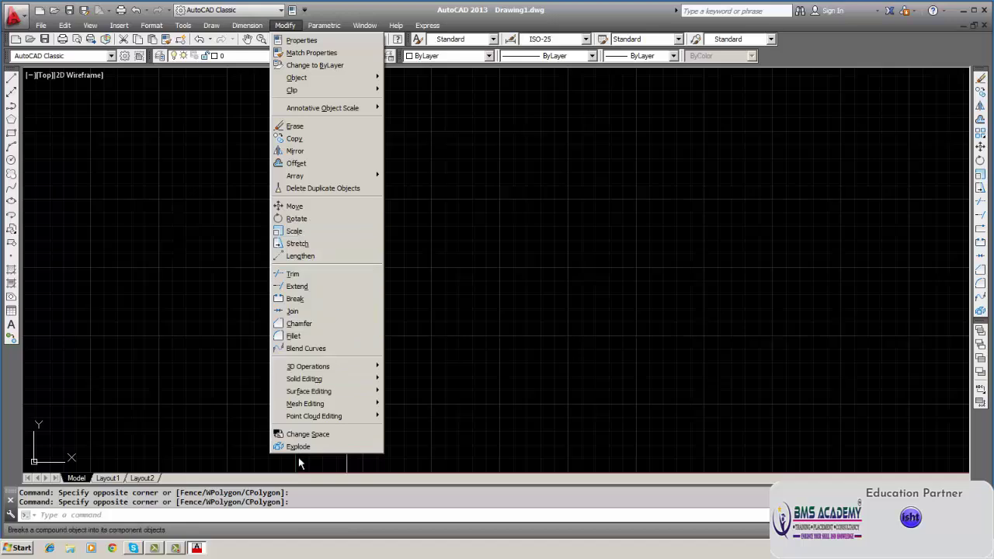
Look over the Parametric menu, then move across to the Window menu.
{"action": "left_click", "coordinate": [324, 25]}
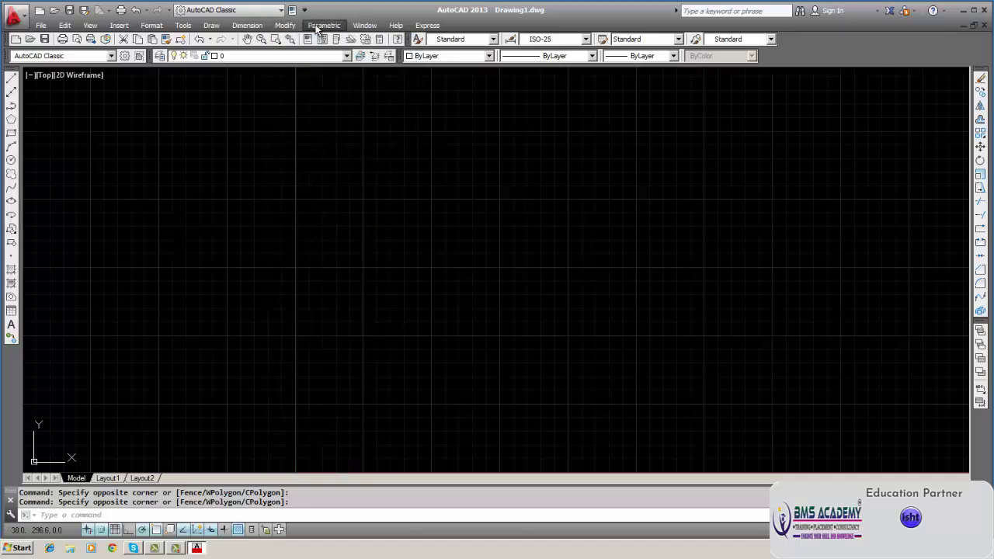
{"action": "left_click", "coordinate": [324, 26]}
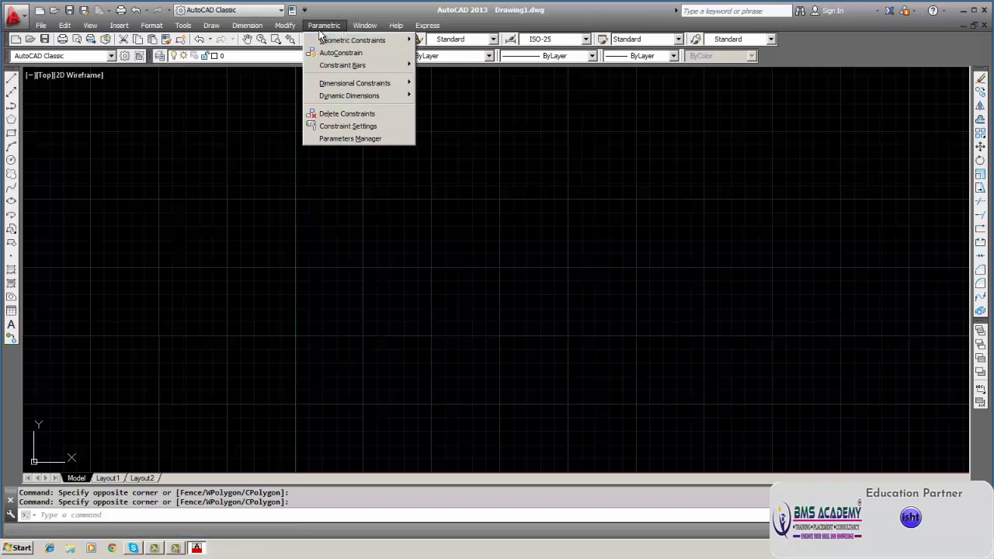
{"action": "mouse_move", "coordinate": [354, 43]}
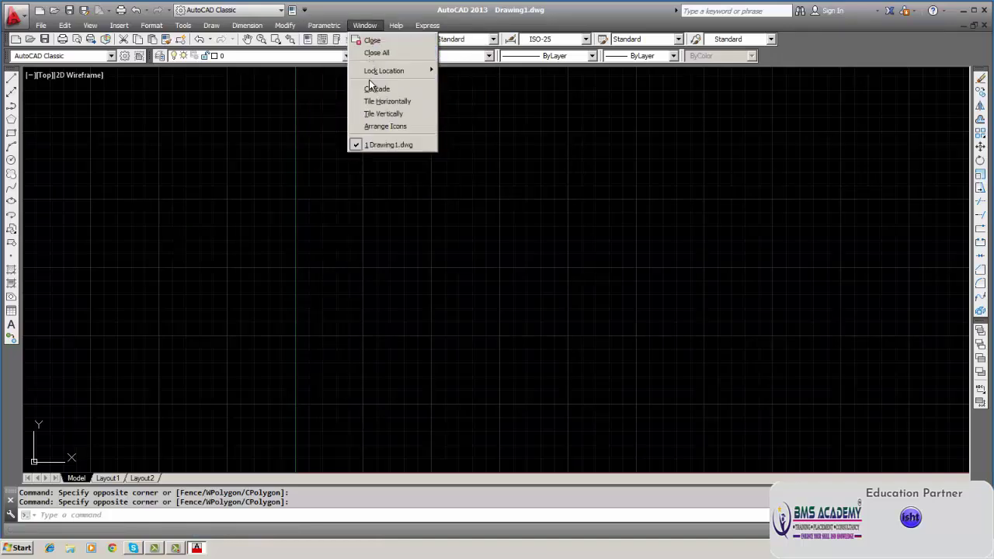
Tile the drawing window horizontally, then vertically, from the Window menu.
{"action": "mouse_move", "coordinate": [396, 25]}
{"action": "mouse_move", "coordinate": [365, 25]}
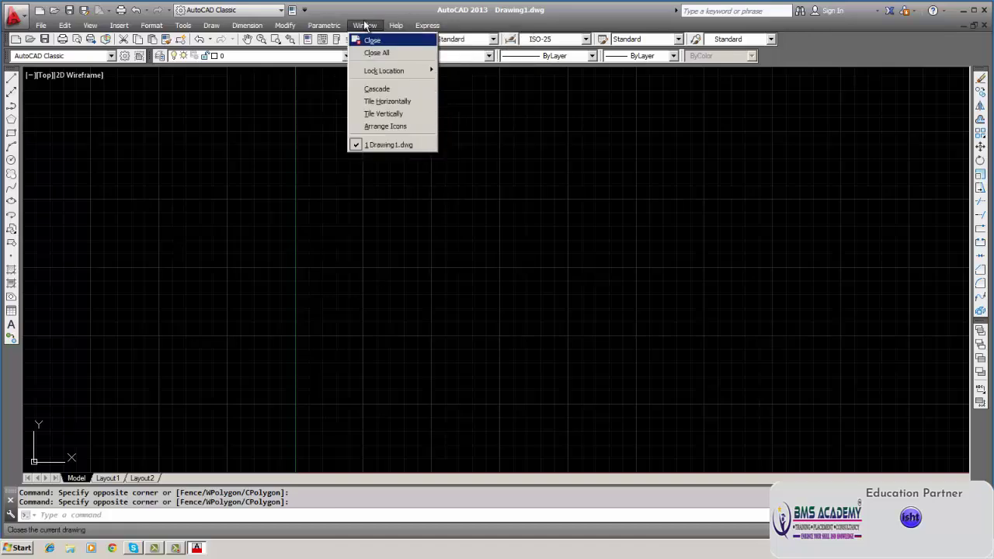
{"action": "left_click", "coordinate": [372, 104]}
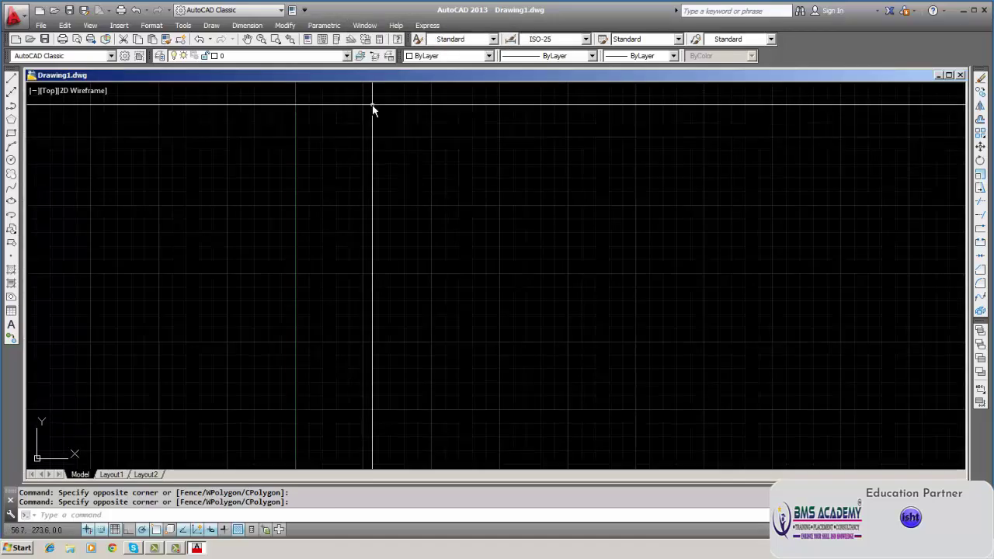
{"action": "left_click", "coordinate": [365, 25]}
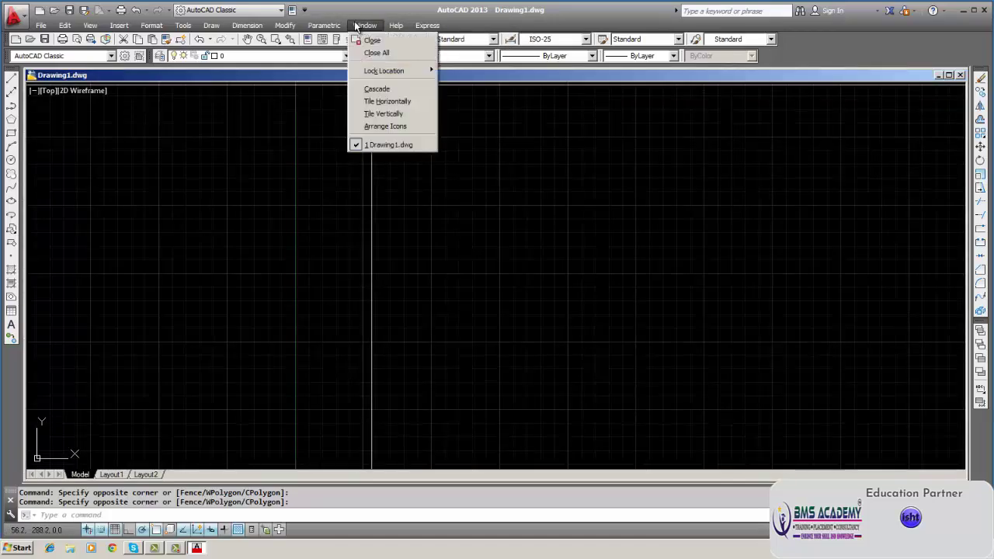
{"action": "left_click", "coordinate": [376, 114]}
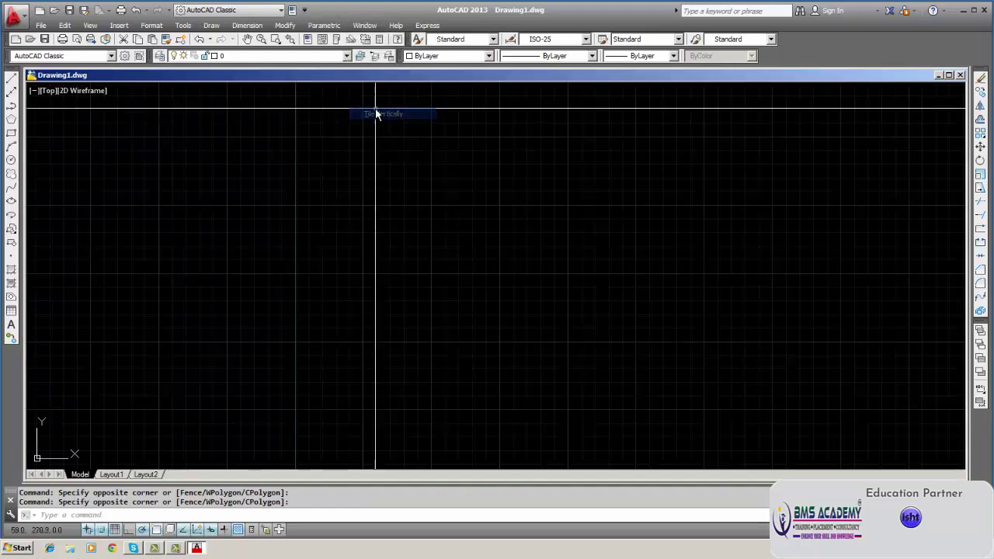
Maximize the Drawing1 window so it fills the workspace again.
{"action": "left_click", "coordinate": [364, 25]}
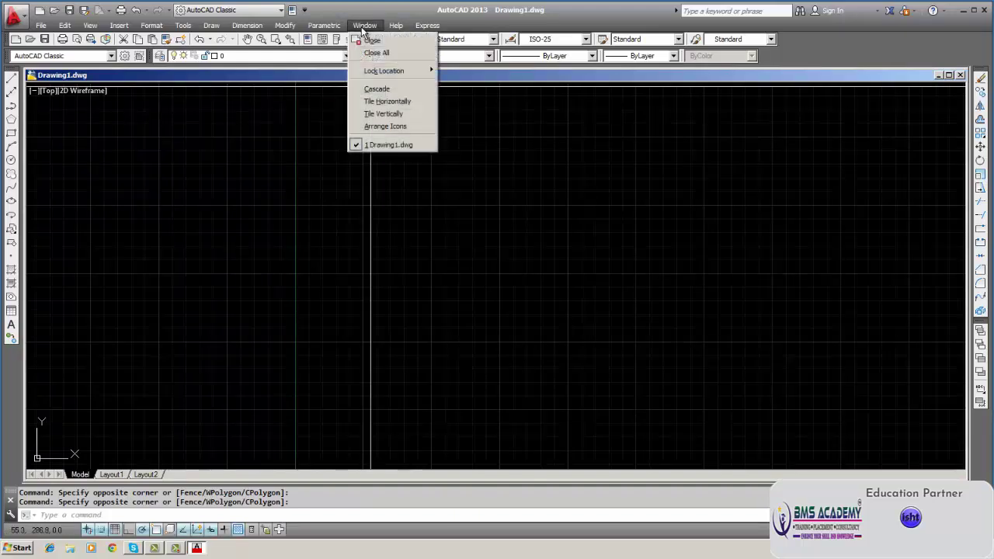
{"action": "left_click", "coordinate": [660, 164]}
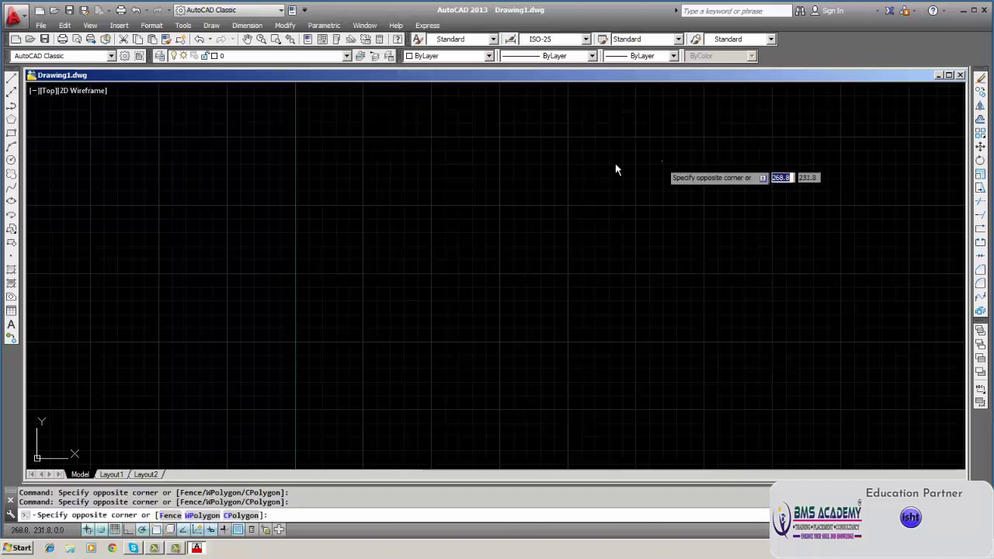
{"action": "left_click", "coordinate": [609, 163]}
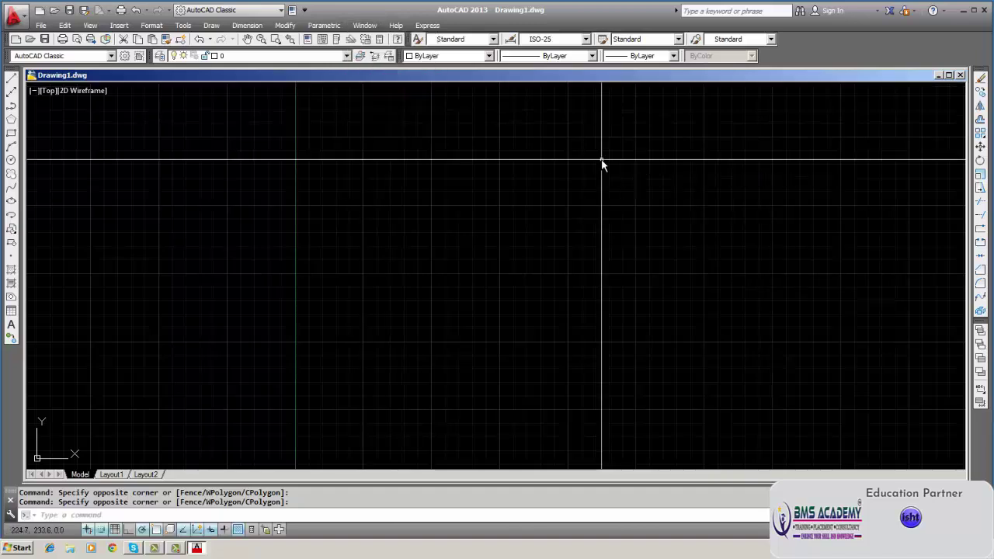
{"action": "left_click", "coordinate": [948, 75]}
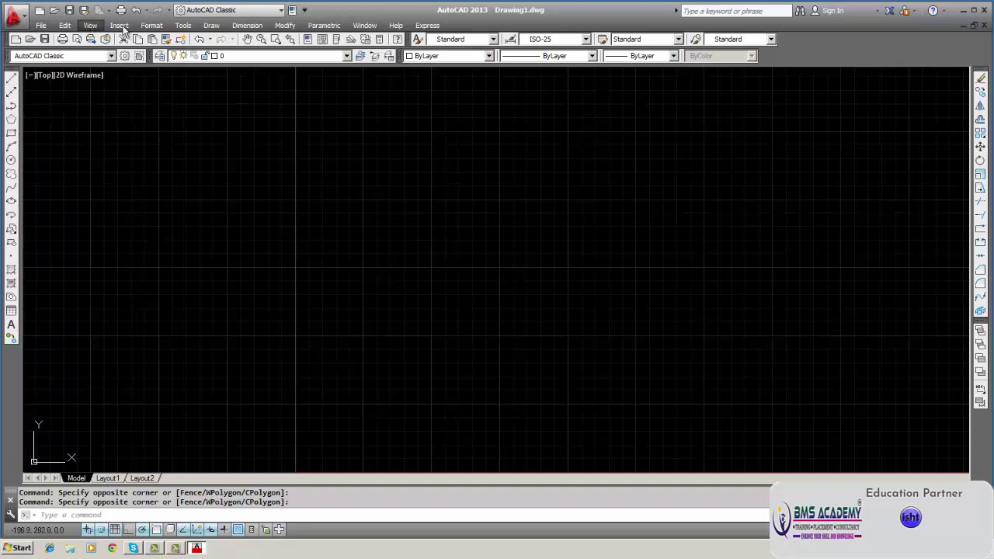
Glance through the Draw and File menus and close them without choosing anything.
{"action": "left_click", "coordinate": [209, 25]}
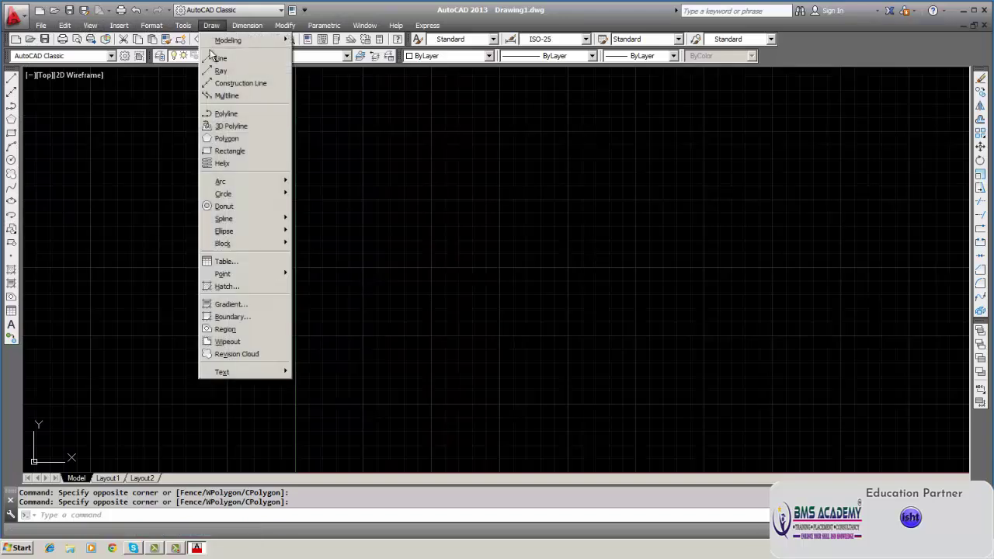
{"action": "left_click", "coordinate": [380, 117]}
{"action": "left_click", "coordinate": [380, 117]}
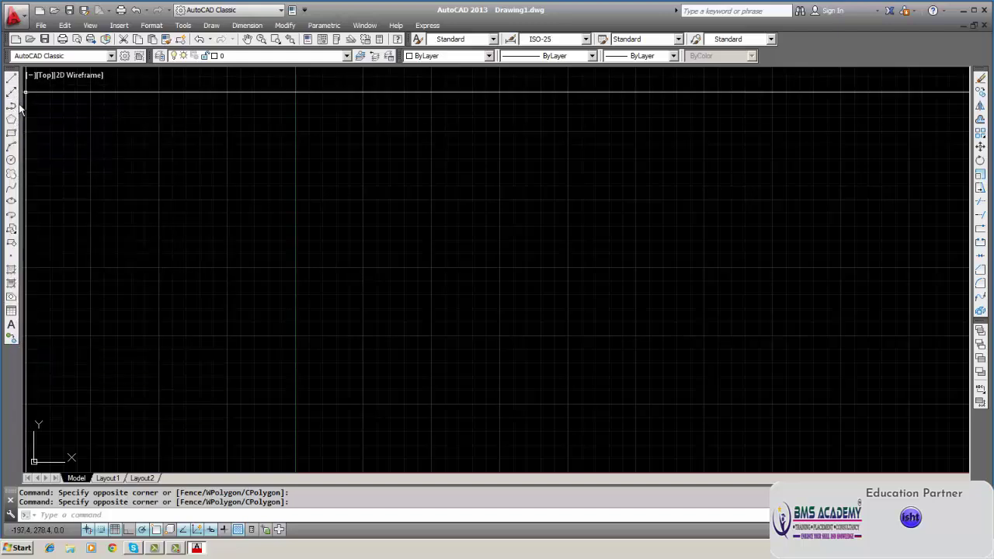
{"action": "left_click", "coordinate": [41, 25]}
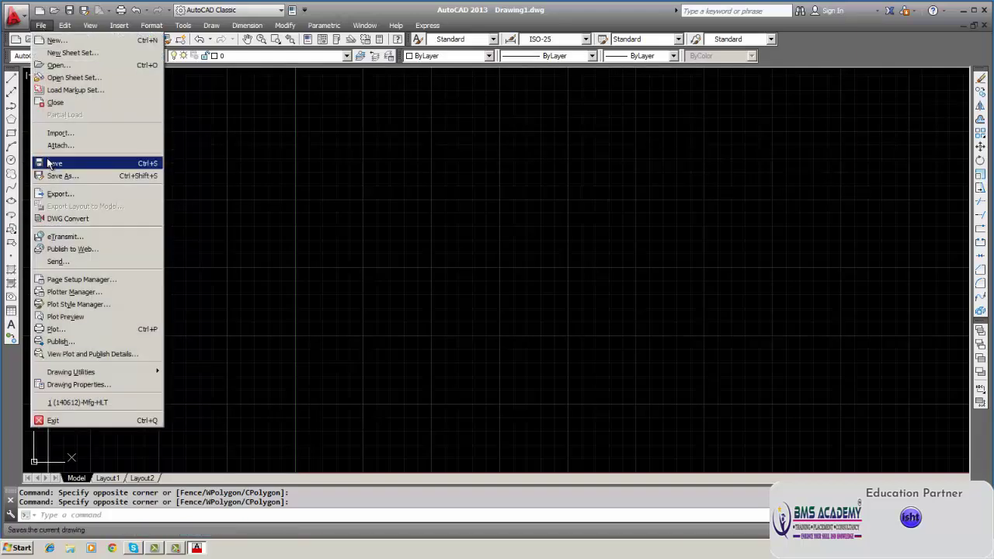
{"action": "left_click", "coordinate": [237, 134]}
{"action": "left_click", "coordinate": [181, 155]}
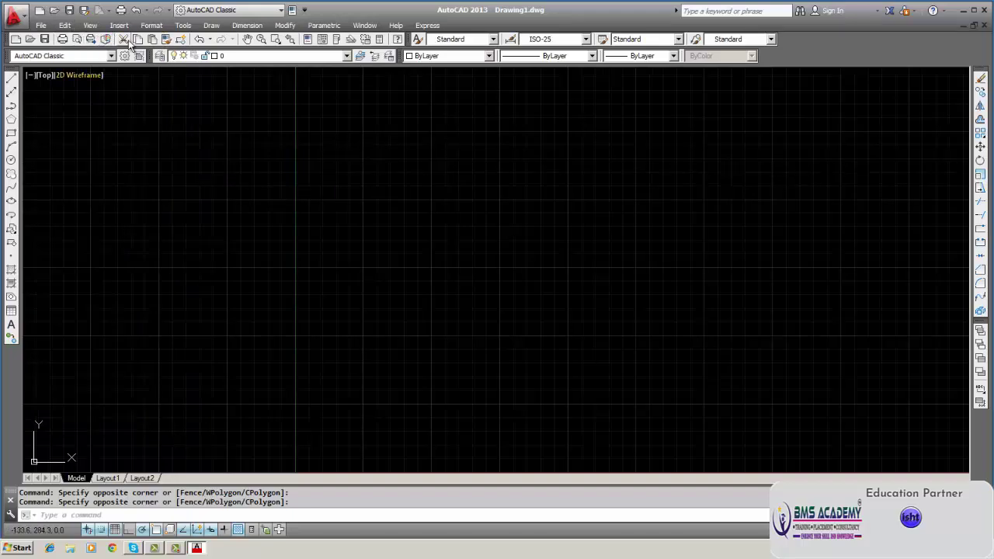
Check Color Control (ByLayer) and Layer Control (layer 0), then bring up the Workspace list.
{"action": "left_click", "coordinate": [489, 56]}
{"action": "left_click", "coordinate": [419, 66]}
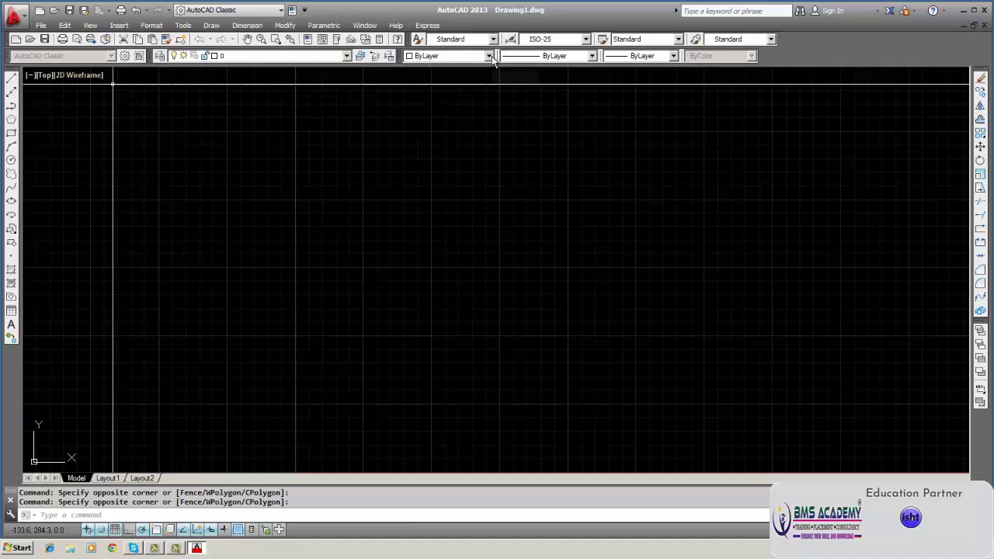
{"action": "left_click", "coordinate": [347, 56]}
{"action": "left_click", "coordinate": [347, 56]}
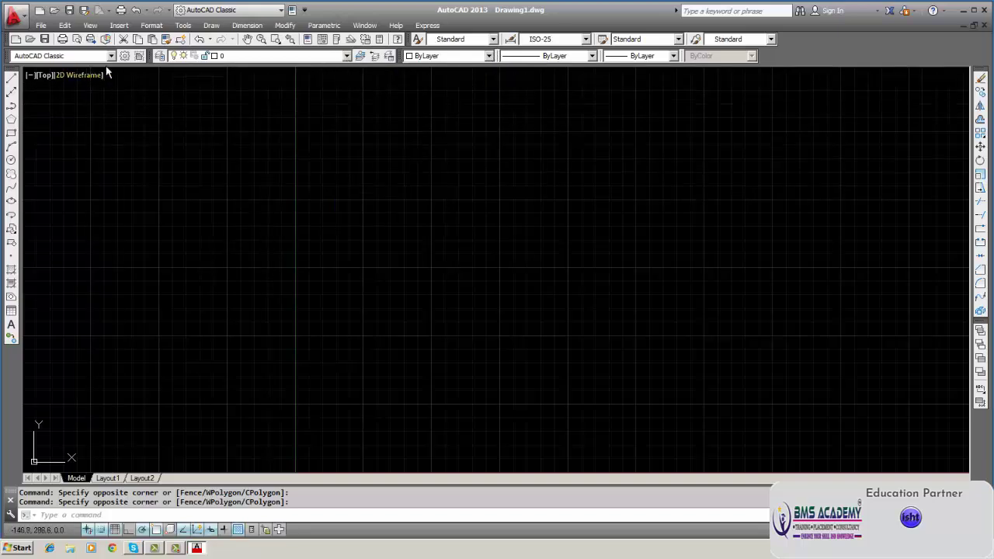
{"action": "left_click", "coordinate": [111, 56]}
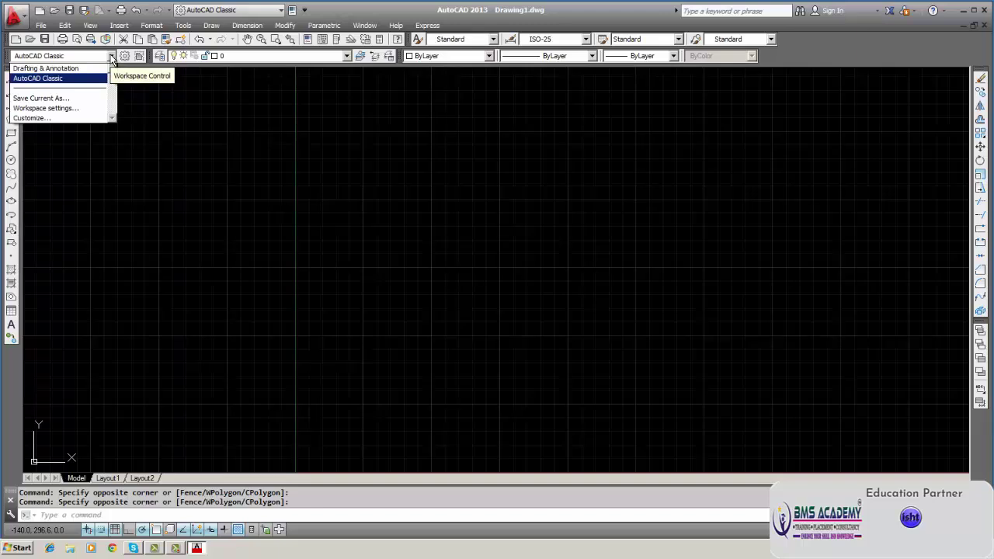
Keep the AutoCAD Classic workspace and switch to the Layout1 paper sheet.
{"action": "left_click", "coordinate": [111, 58]}
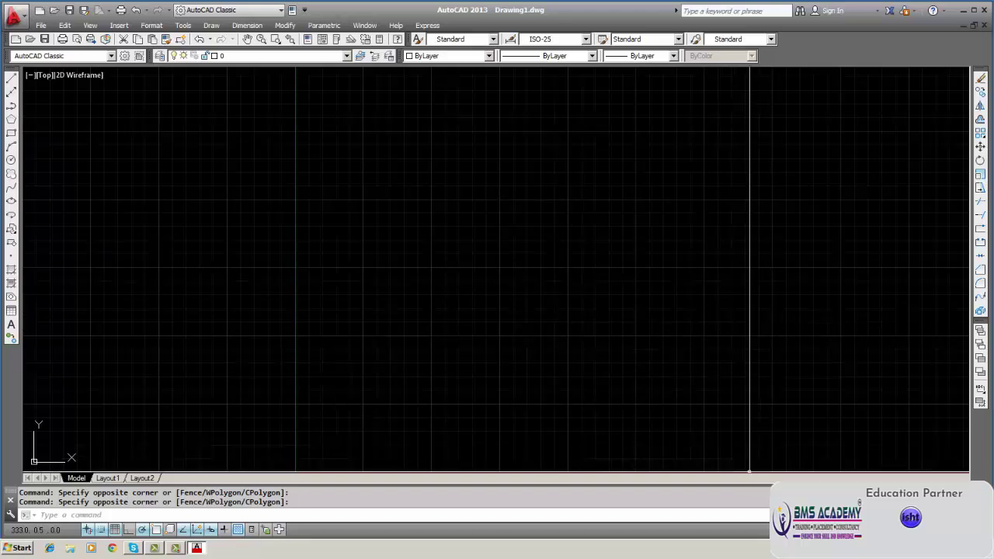
{"action": "left_click", "coordinate": [107, 478]}
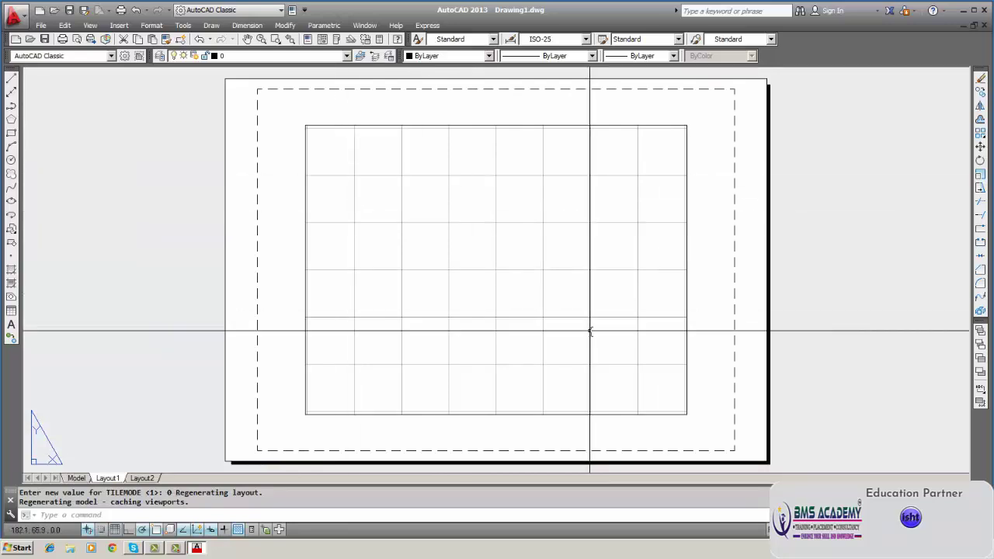
Switch from Layout1 to Model, back to Layout1, and finally to the Model tab.
{"action": "left_click", "coordinate": [78, 477]}
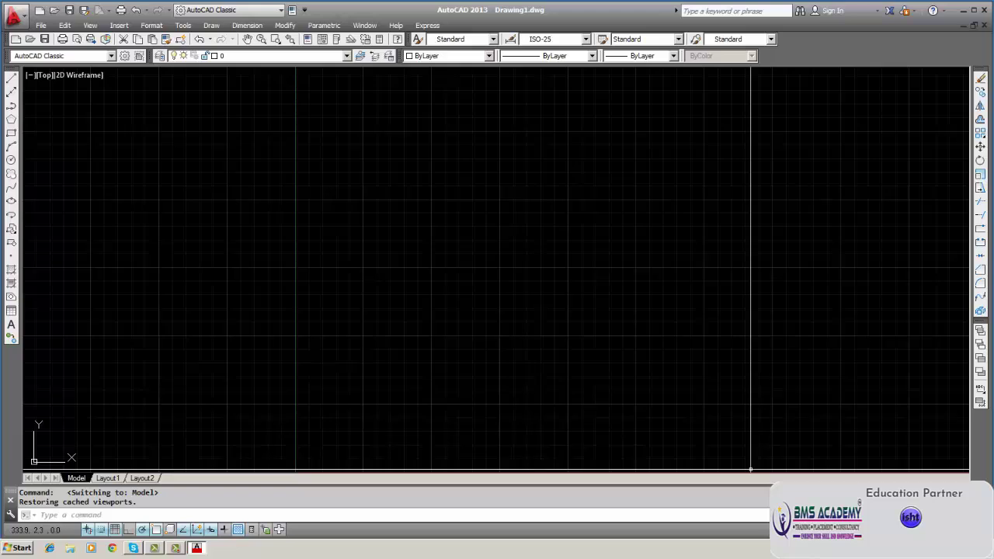
{"action": "left_click", "coordinate": [107, 477]}
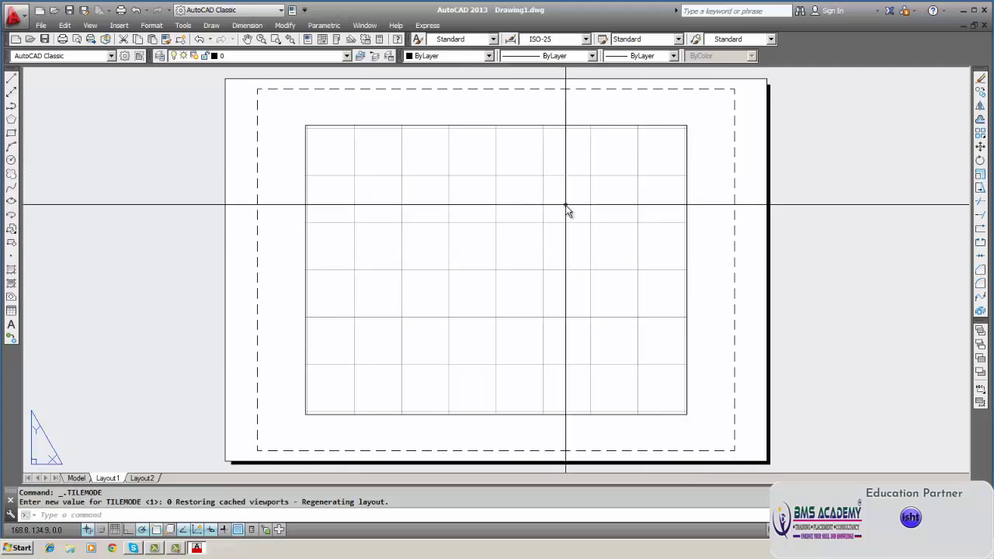
{"action": "left_click", "coordinate": [75, 478]}
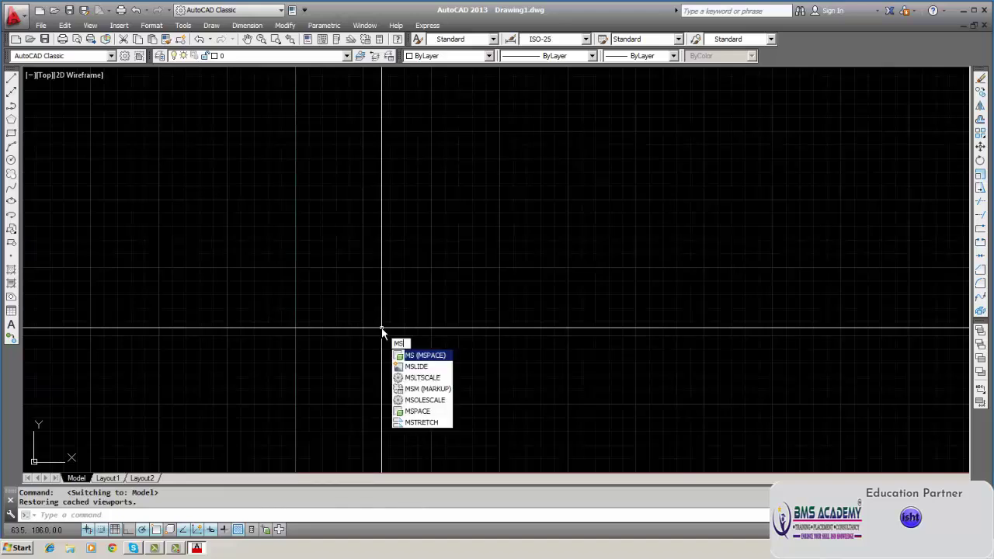
{"action": "key", "text": "Return"}
{"action": "type", "text": "ps"}
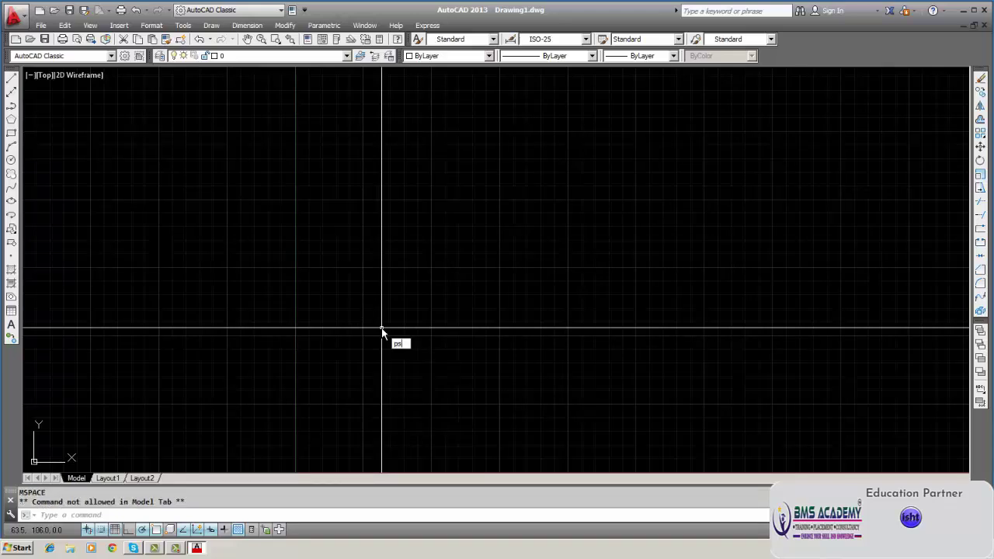
{"action": "key", "text": "Return"}
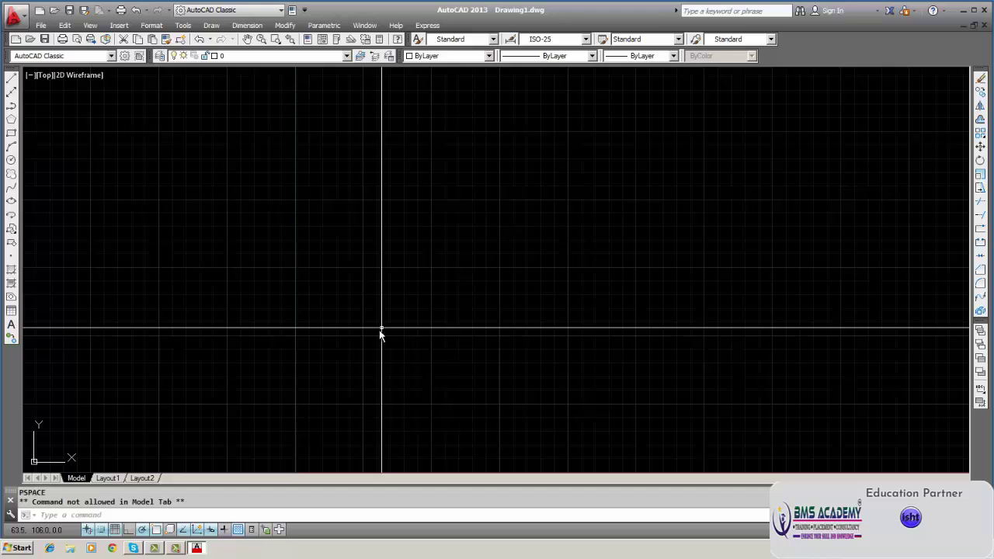
{"action": "left_click", "coordinate": [140, 516]}
{"action": "type", "text": "pd"}
{"action": "key", "text": "BackSpace"}
{"action": "key", "text": "BackSpace"}
{"action": "key", "text": "Escape"}
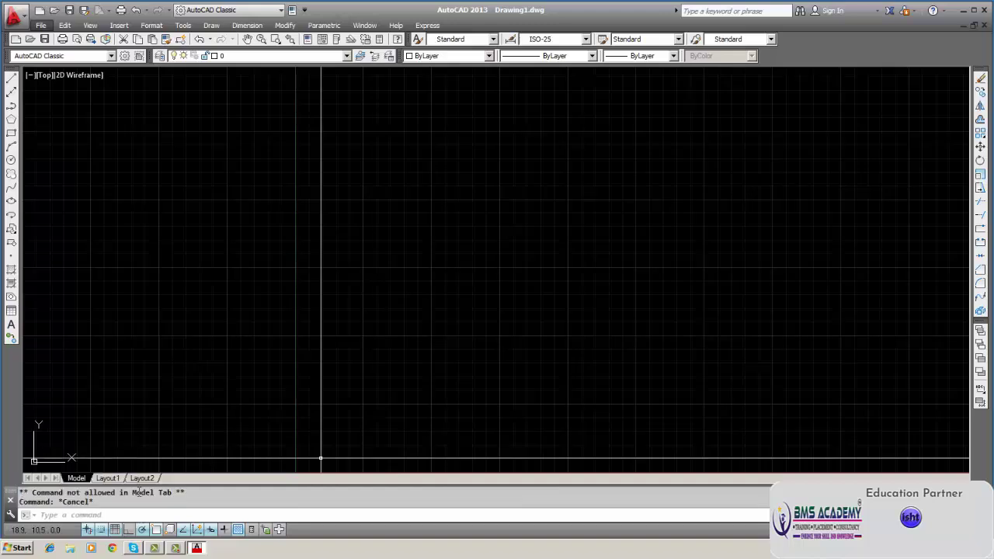
{"action": "left_click", "coordinate": [128, 516]}
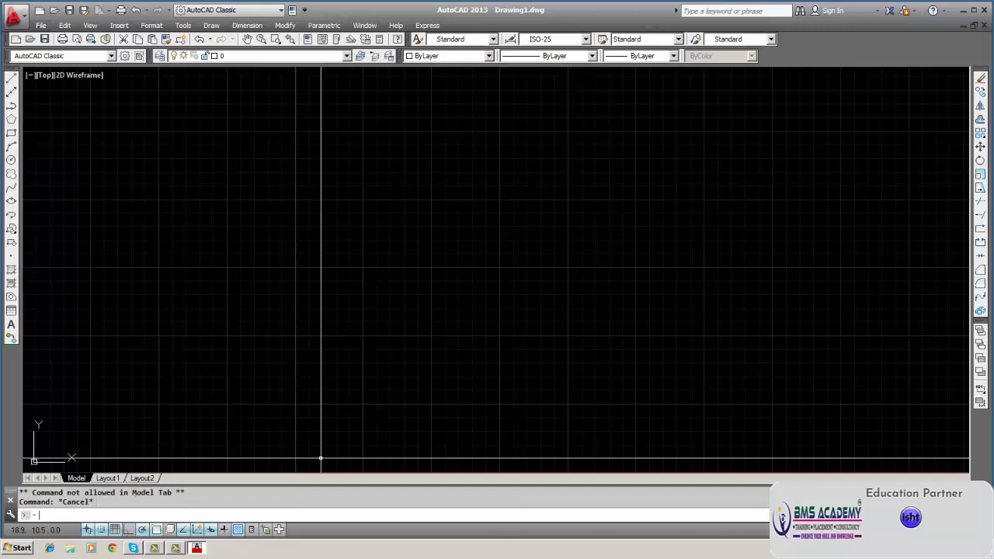
{"action": "left_click", "coordinate": [108, 478]}
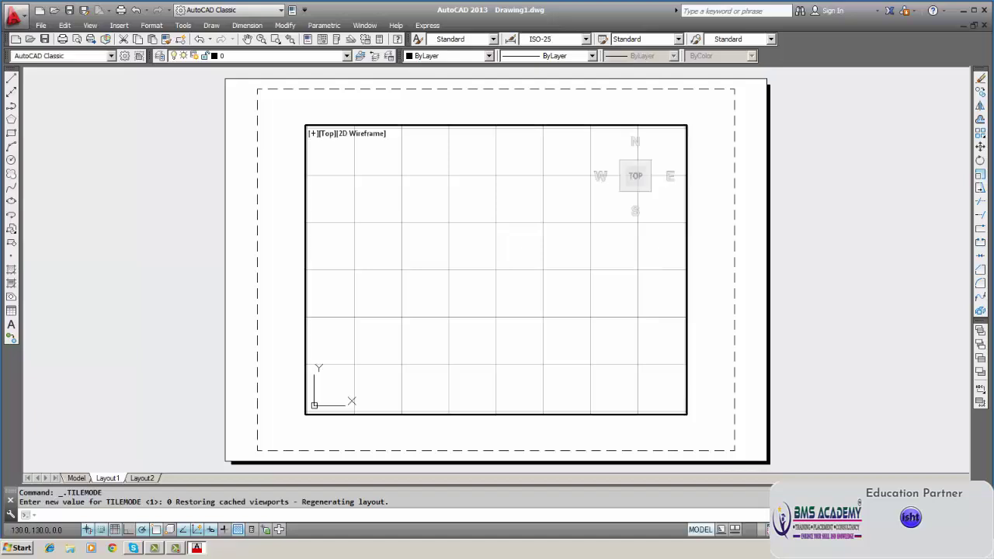
{"action": "left_click", "coordinate": [708, 531]}
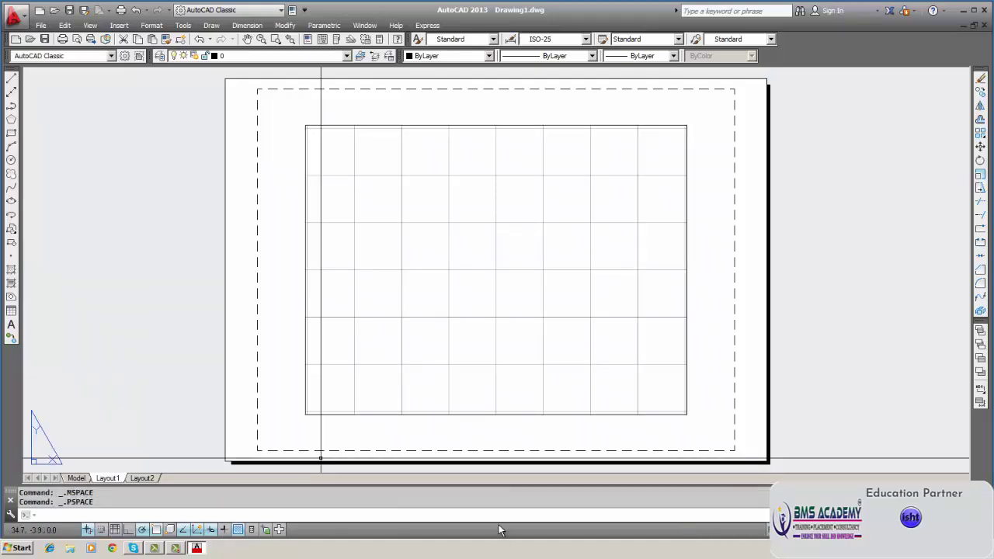
{"action": "left_click", "coordinate": [78, 479]}
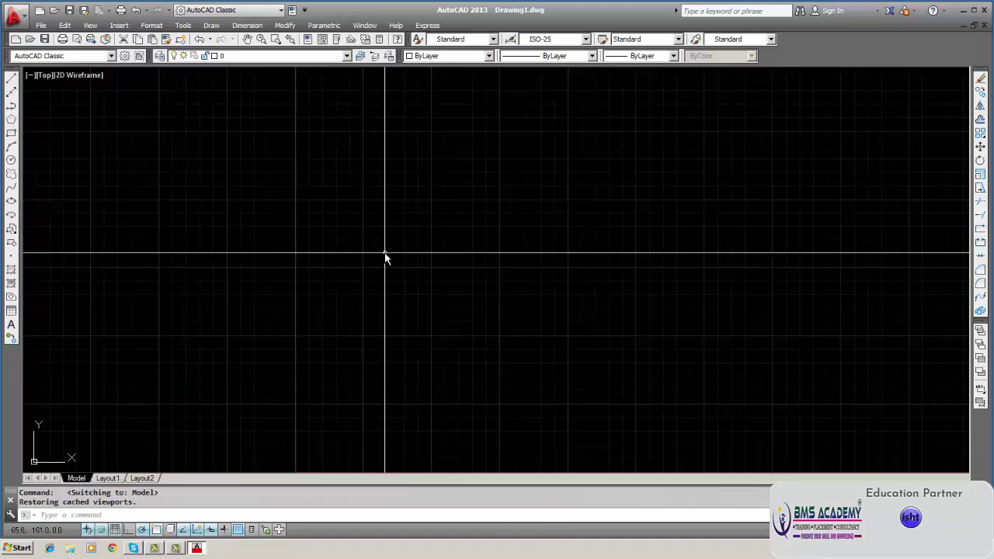
{"action": "key", "text": "Escape"}
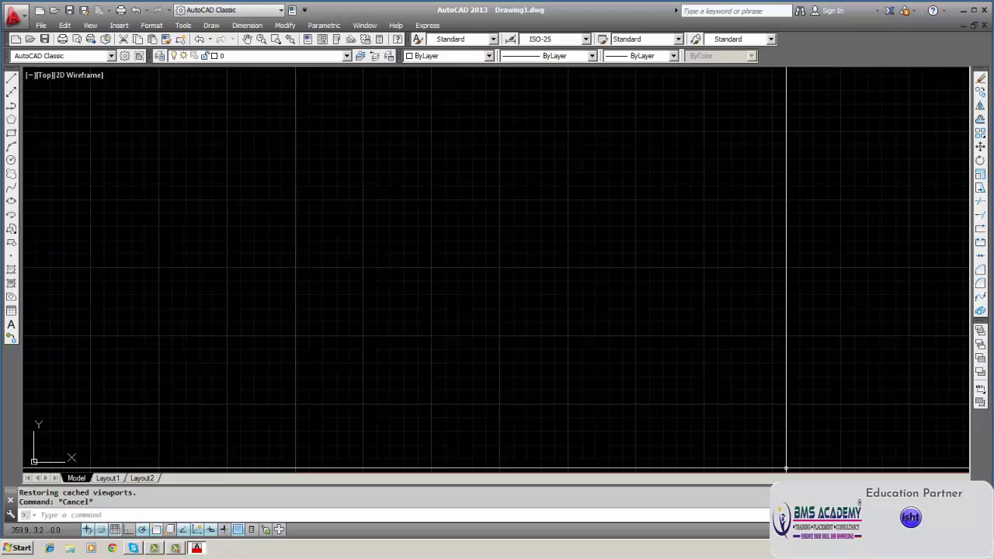
Lock the floating and docked toolbars and panels using the status-bar lock icon.
{"action": "left_click", "coordinate": [961, 529]}
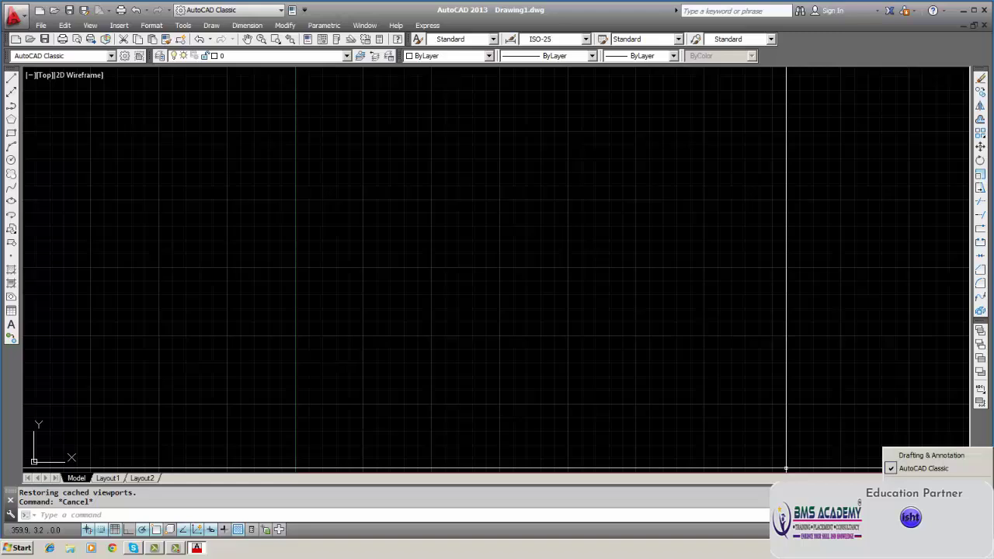
{"action": "left_click", "coordinate": [854, 412]}
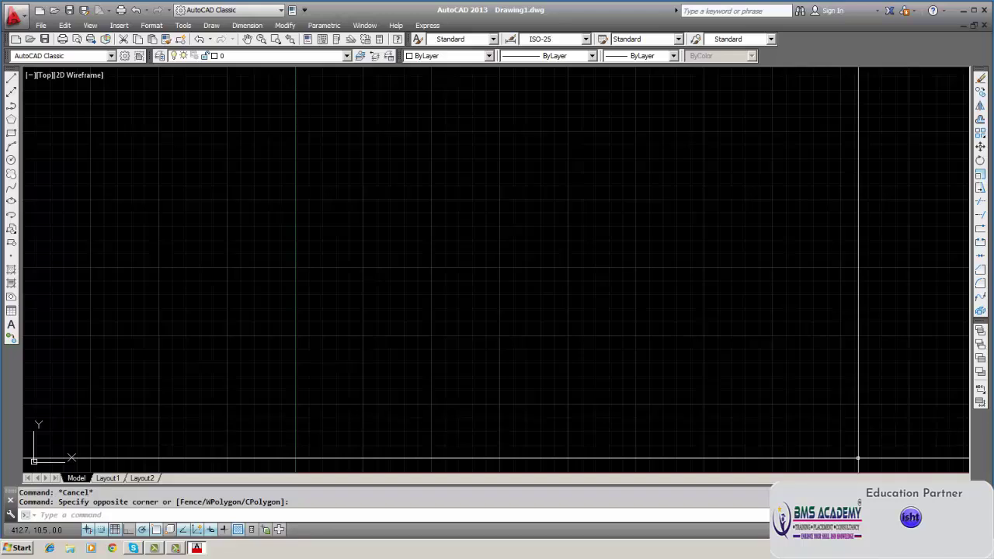
{"action": "left_click", "coordinate": [955, 530]}
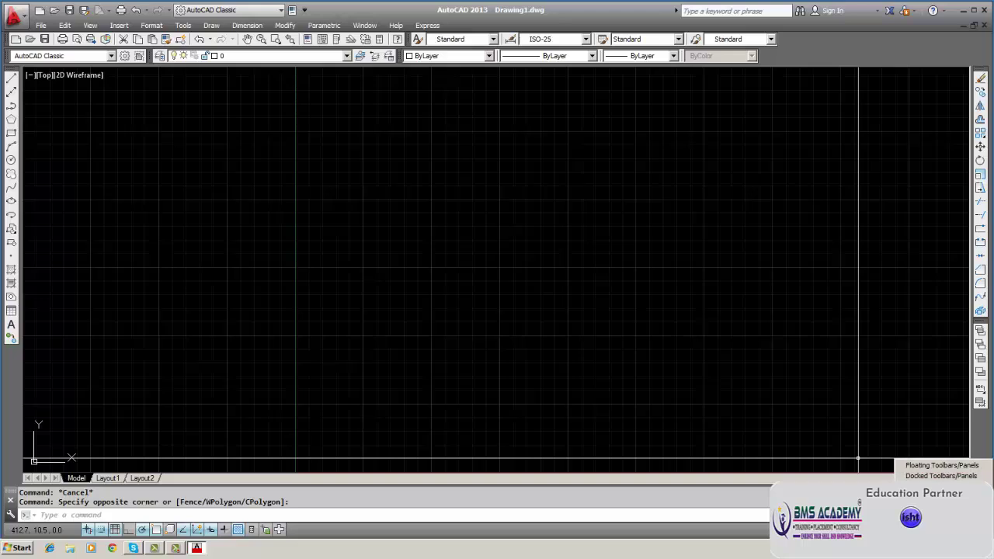
{"action": "left_click", "coordinate": [940, 465]}
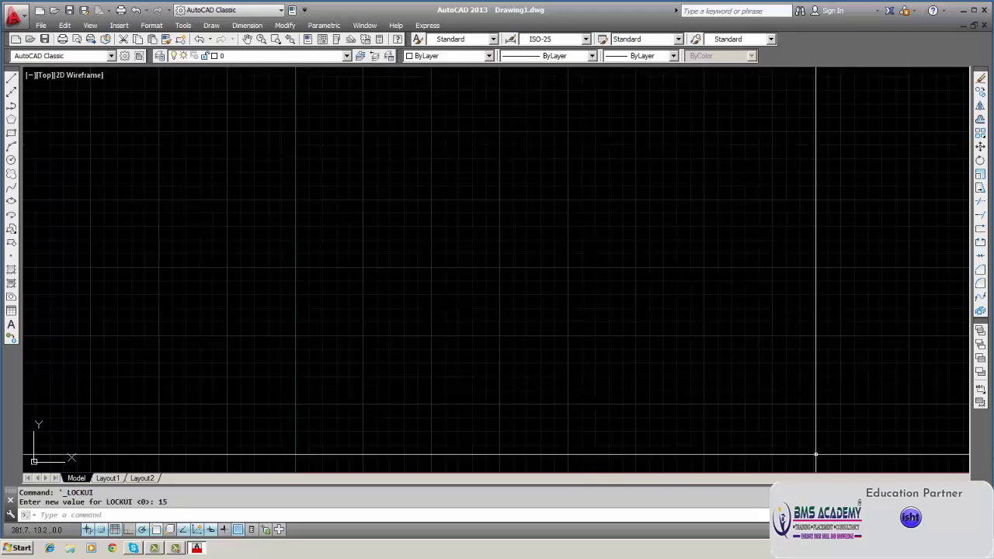
Unlock the toolbars and panels and drag a toolbar to show it moves freely.
{"action": "left_click", "coordinate": [965, 529]}
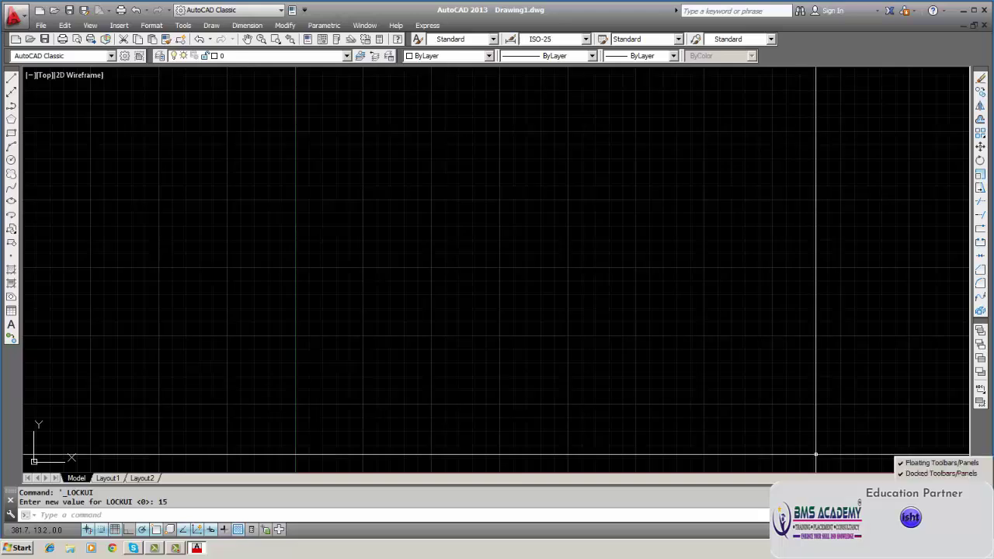
{"action": "left_click", "coordinate": [940, 517]}
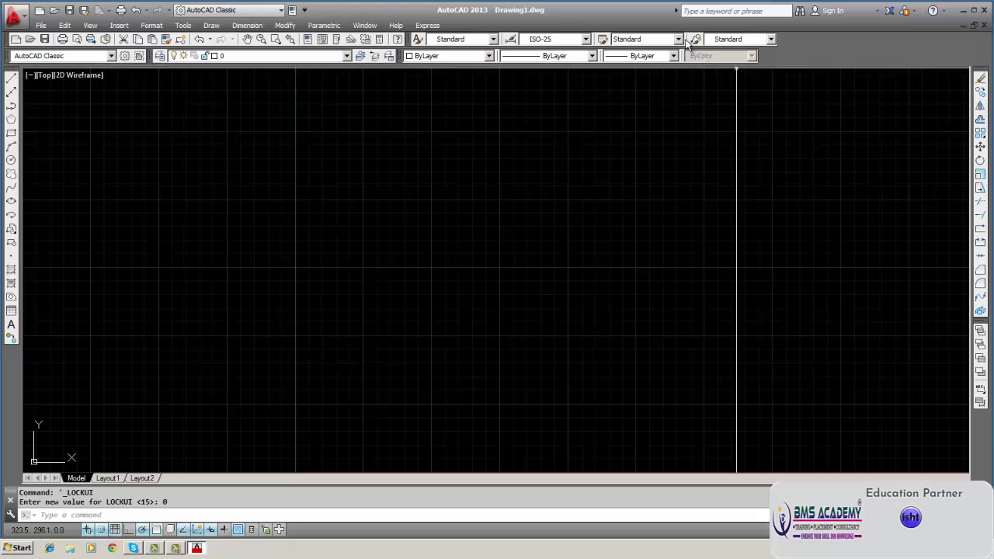
{"action": "left_click_drag", "start_coordinate": [687, 44], "coordinate": [777, 38]}
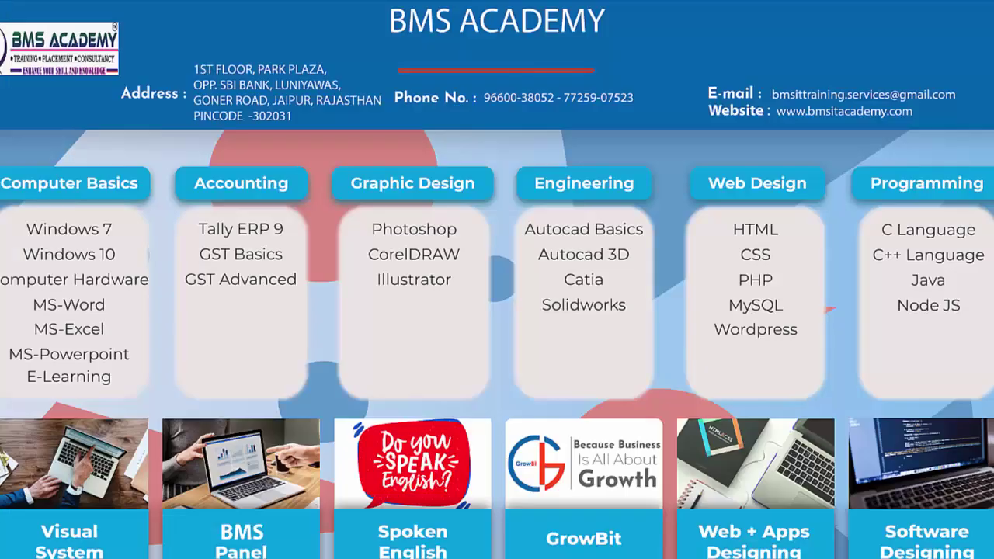